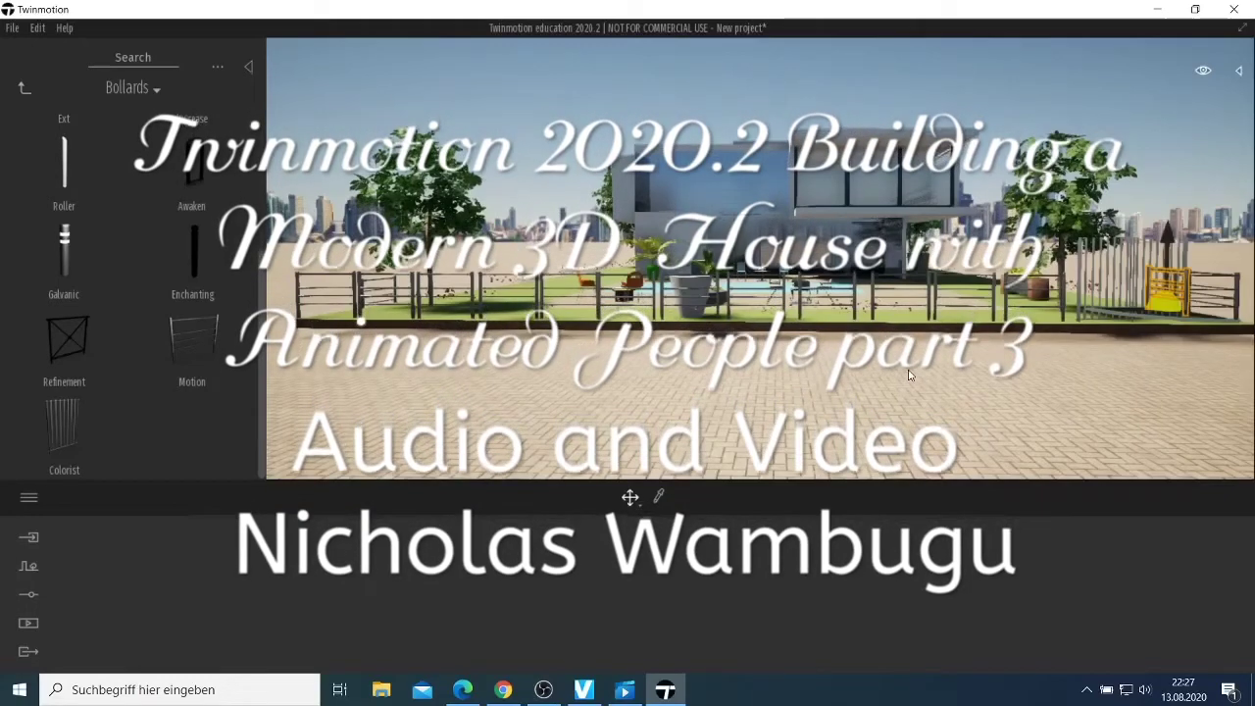
- Place an Onyx streetlight from the City streetlights library at the front-left corner of the lawn
{"action": "mouse_move", "coordinate": [599, 406]}
{"action": "right_mouse_down"}
{"action": "mouse_move", "coordinate": [633, 400]}
{"action": "mouse_move", "coordinate": [618, 407]}
{"action": "right_mouse_up"}
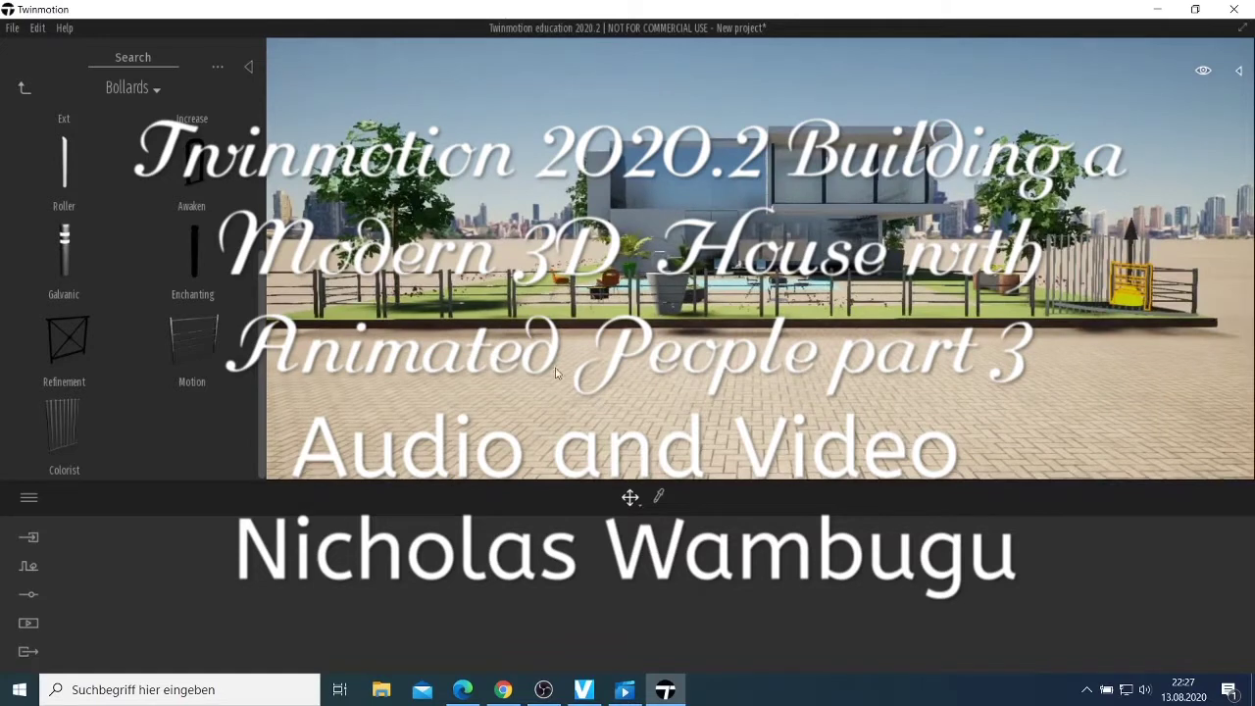
{"action": "left_click", "coordinate": [25, 88]}
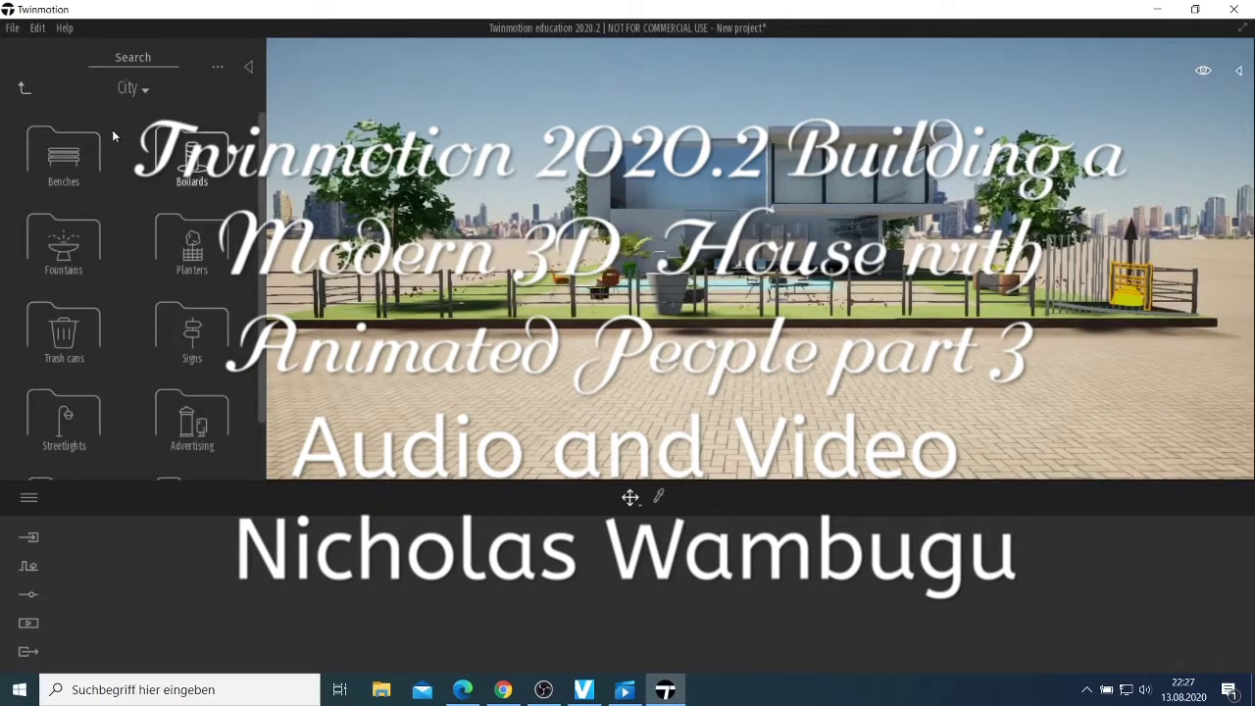
{"action": "left_click", "coordinate": [102, 347]}
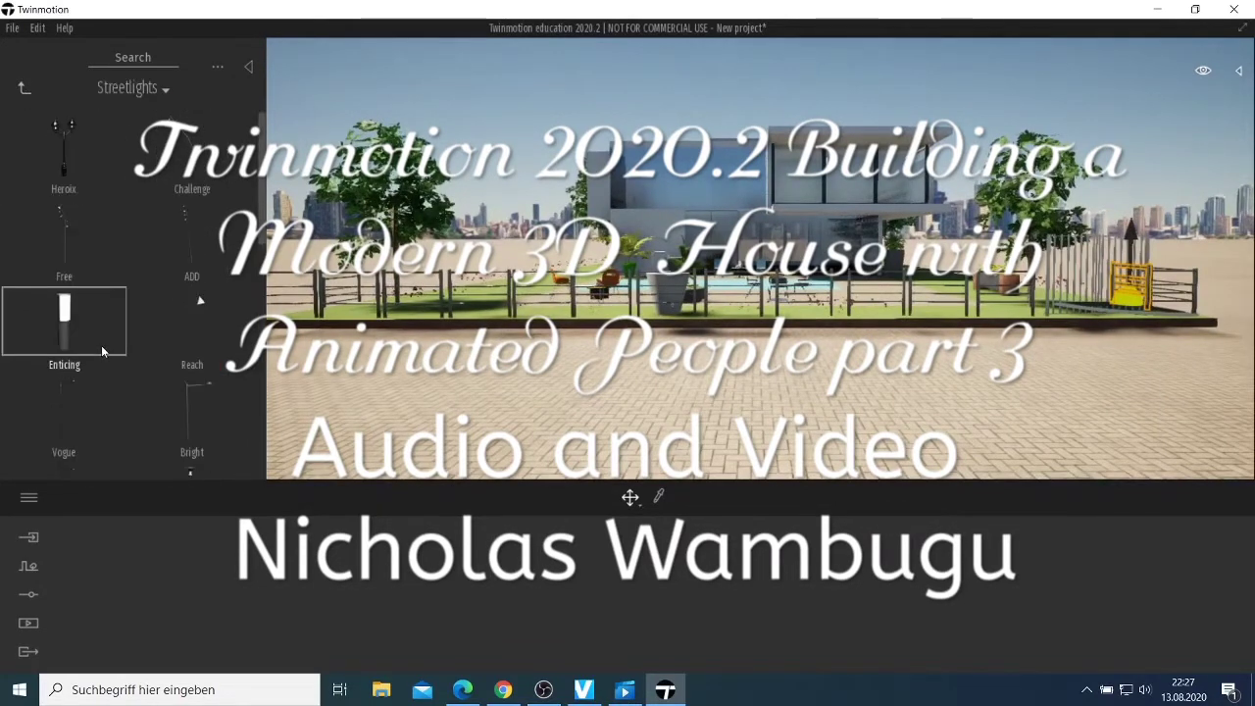
{"action": "scroll", "coordinate": [147, 372], "scroll_direction": "down", "scroll_amount": 1}
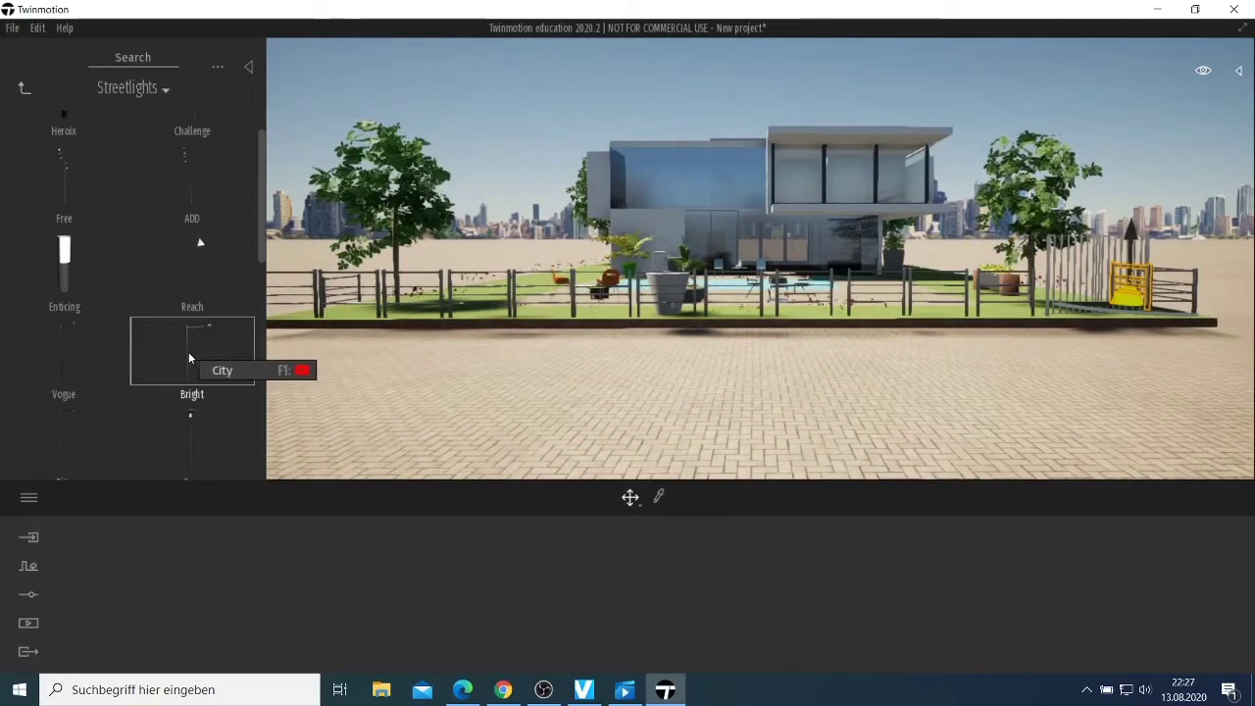
{"action": "scroll", "coordinate": [189, 373], "scroll_direction": "down", "scroll_amount": 2}
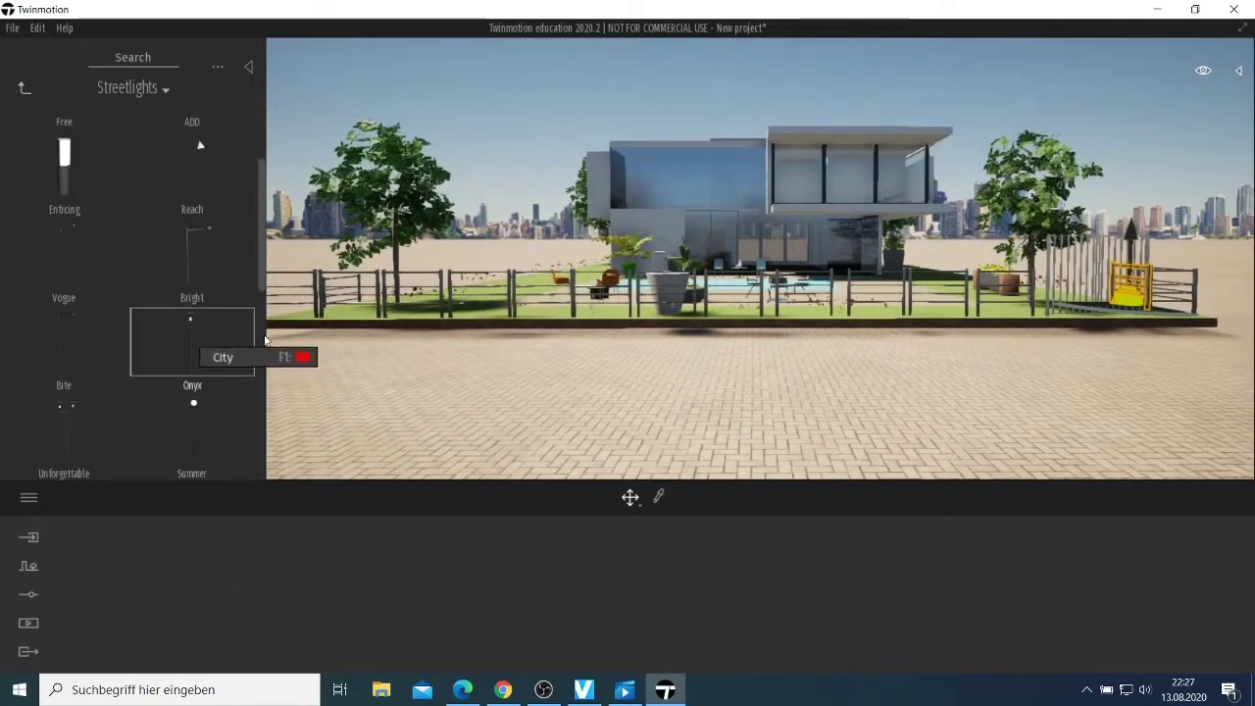
{"action": "left_click_drag", "start_coordinate": [193, 343], "coordinate": [1024, 255]}
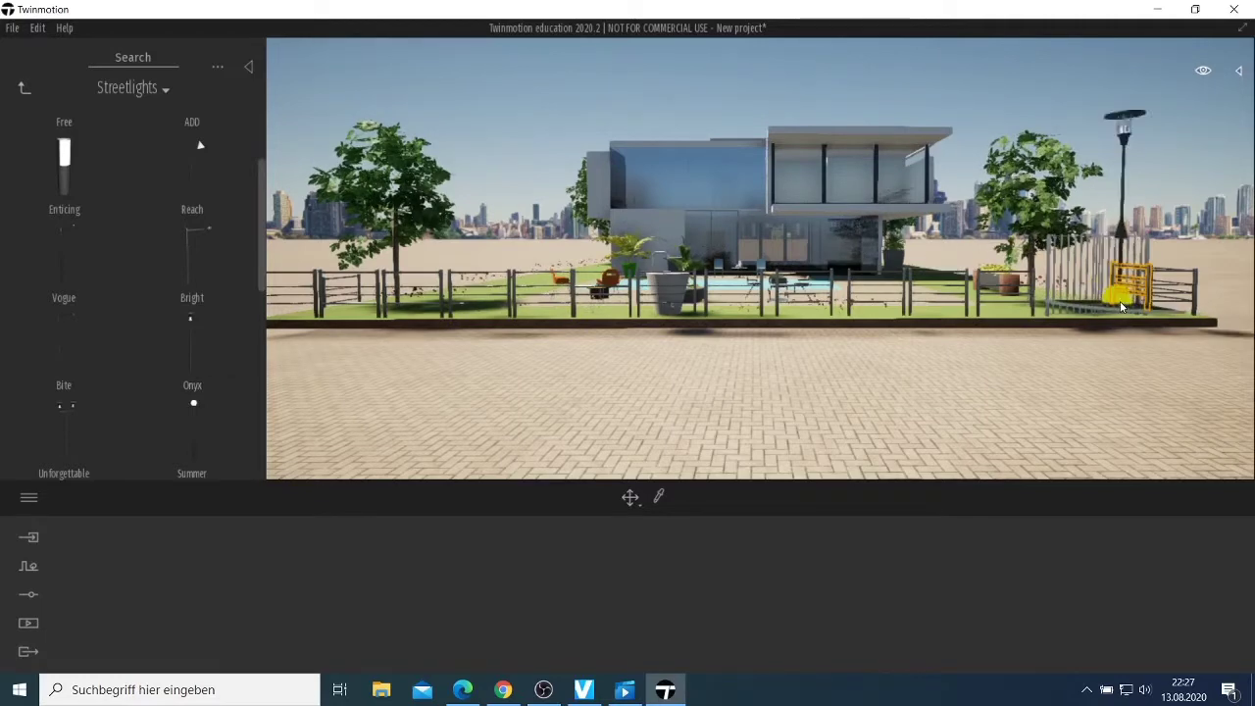
{"action": "left_click_drag", "start_coordinate": [1125, 308], "coordinate": [323, 323]}
{"action": "scroll", "coordinate": [327, 343], "scroll_direction": "down", "scroll_amount": 5}
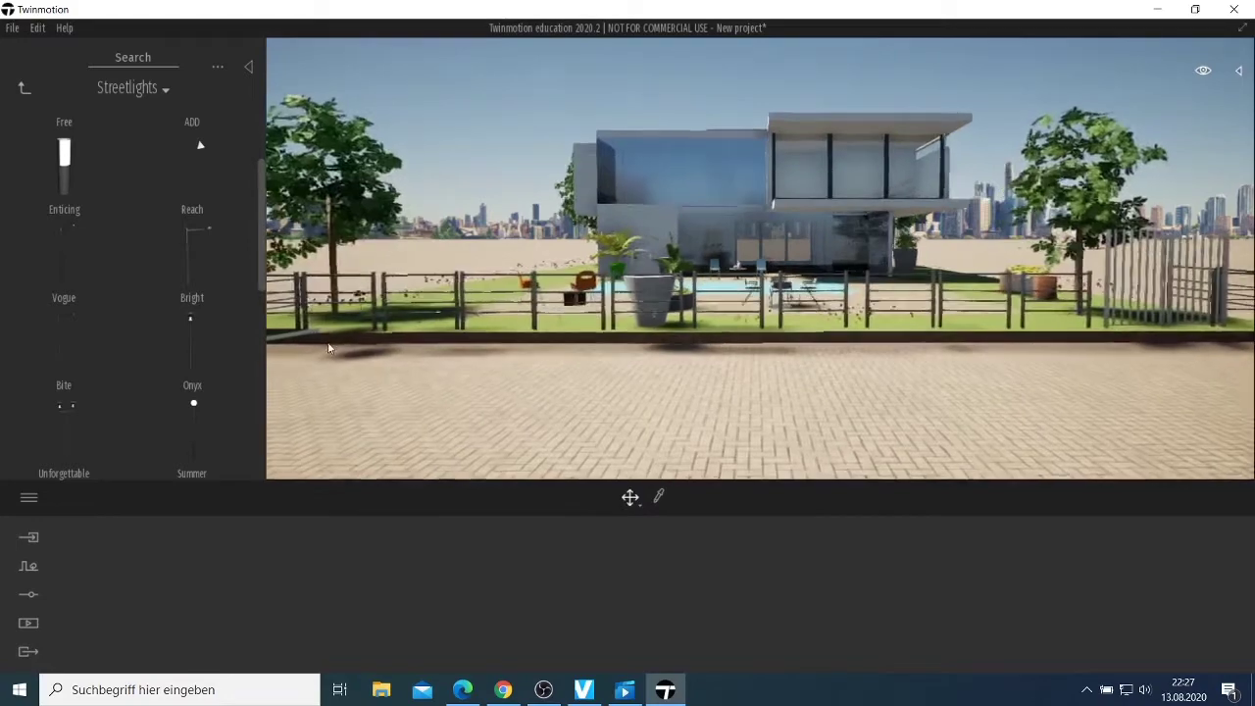
- Place a second Onyx streetlight at the front-right corner of the lawn, behind the slatted fence panel
{"action": "key", "text": "a"}
{"action": "right_click_drag", "start_coordinate": [328, 343], "coordinate": [390, 350]}
{"action": "scroll", "coordinate": [389, 351], "scroll_direction": "up", "scroll_amount": 5}
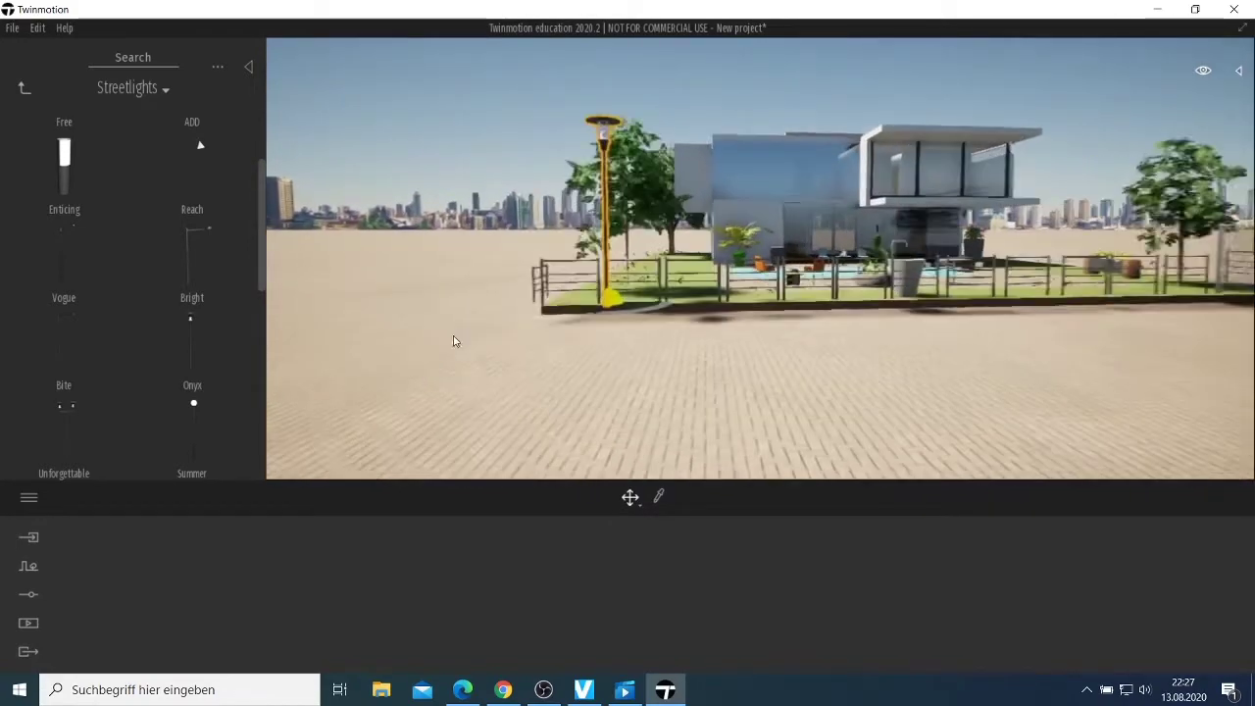
{"action": "left_click_drag", "start_coordinate": [424, 355], "coordinate": [554, 374]}
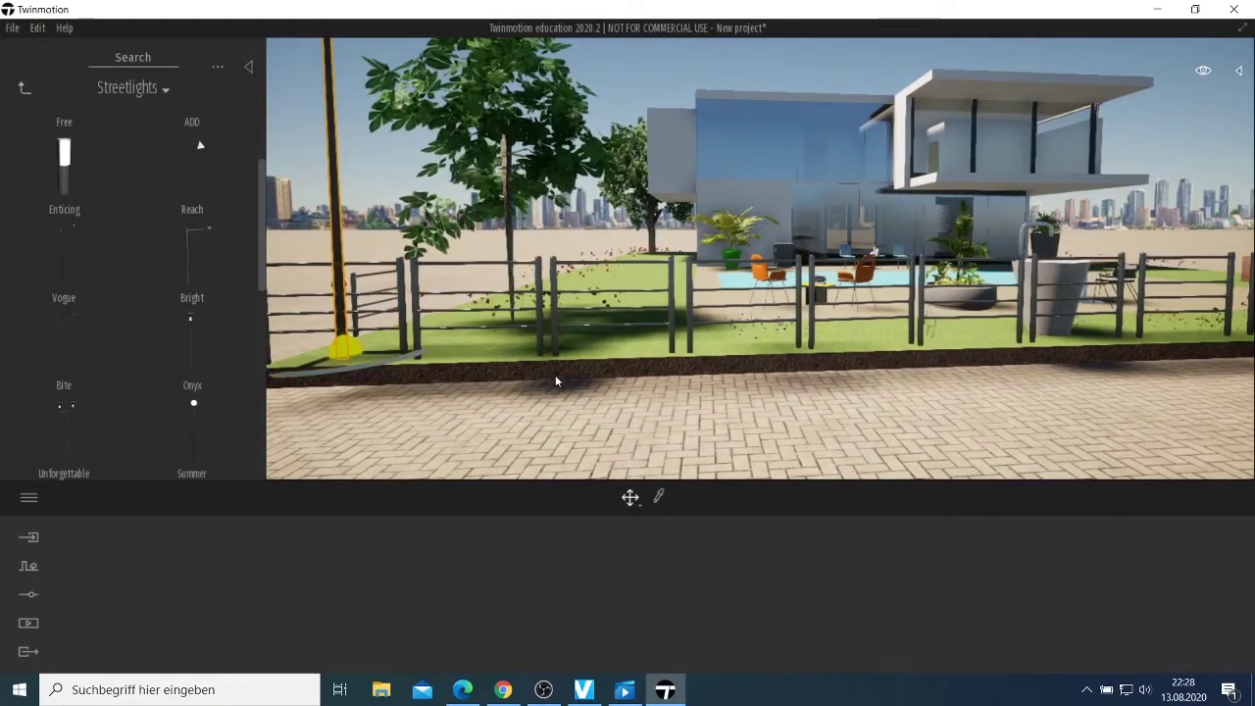
{"action": "middle_click_drag", "start_coordinate": [555, 378], "coordinate": [318, 378]}
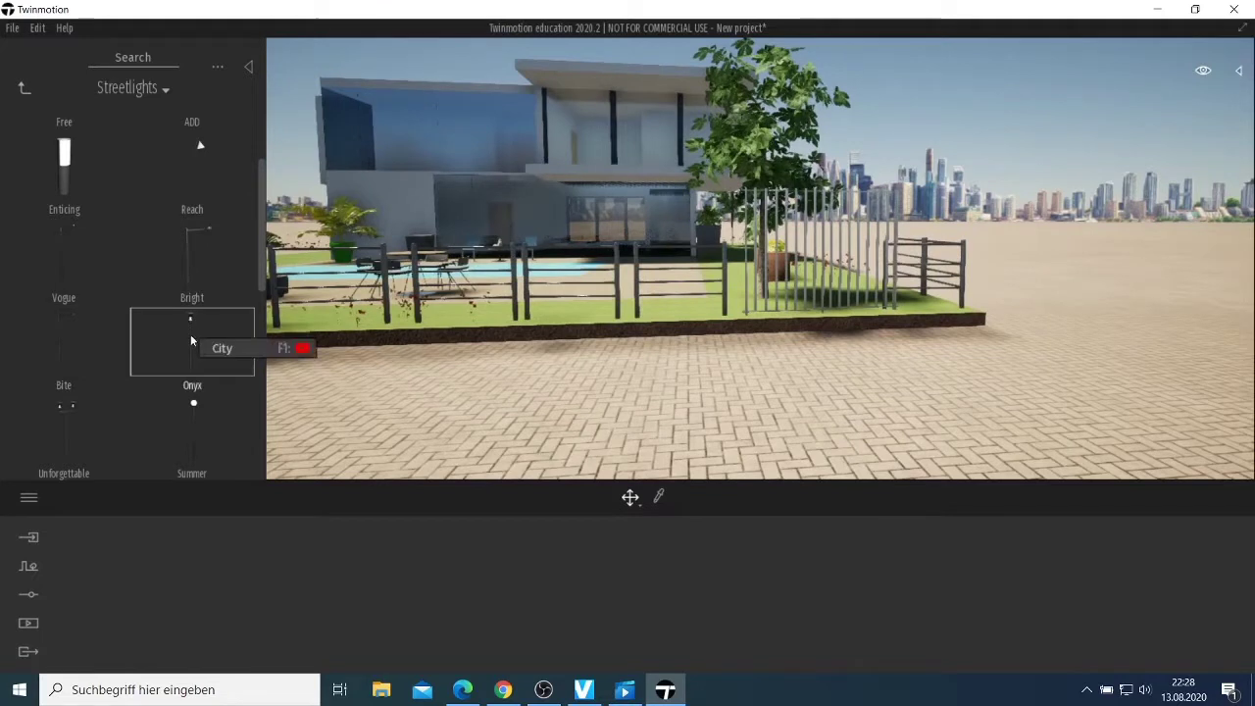
{"action": "left_click_drag", "start_coordinate": [235, 333], "coordinate": [845, 267]}
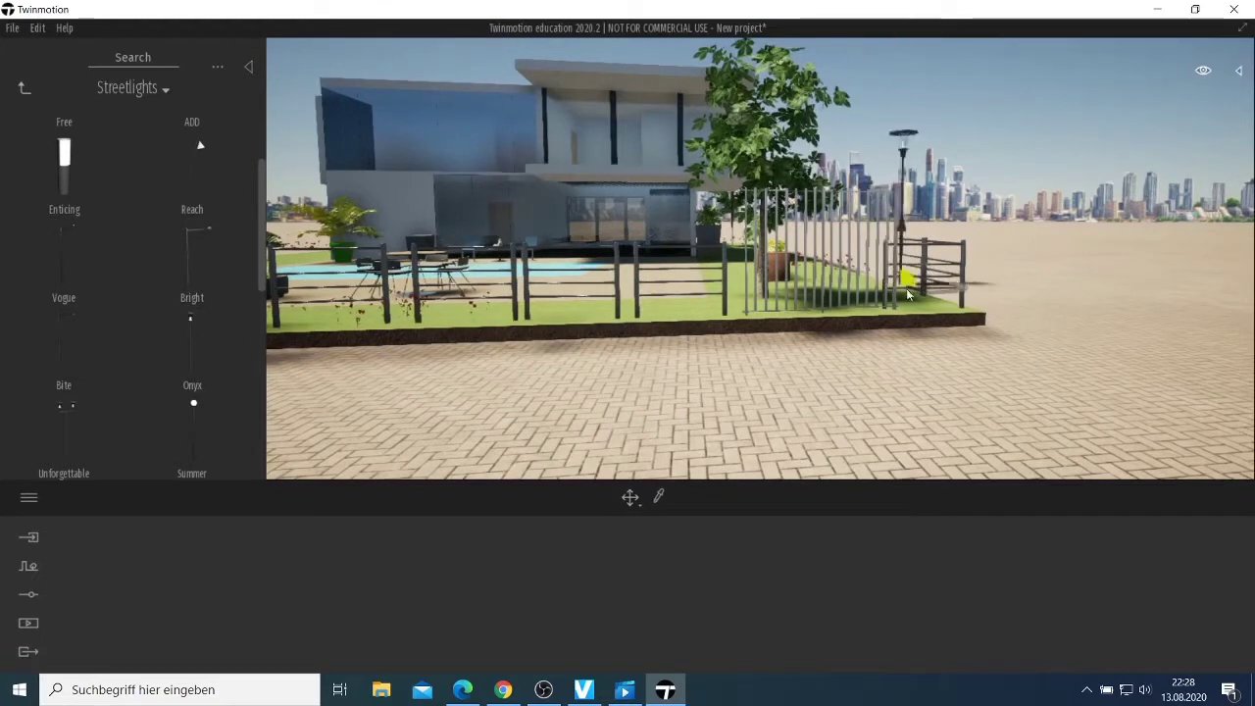
{"action": "mouse_move", "coordinate": [919, 297]}
{"action": "left_mouse_down"}
{"action": "mouse_move", "coordinate": [946, 309]}
{"action": "mouse_move", "coordinate": [923, 304]}
{"action": "left_mouse_up"}
- Place a Summer streetlight on the right-side lawn edge, near the large potted plant beside the house
{"action": "key", "text": "s"}
{"action": "right_click_drag", "start_coordinate": [924, 301], "coordinate": [273, 256]}
{"action": "key", "text": "d"}
{"action": "key", "text": "d"}
{"action": "key", "text": "d"}
{"action": "right_click_drag", "start_coordinate": [755, 303], "coordinate": [773, 254]}
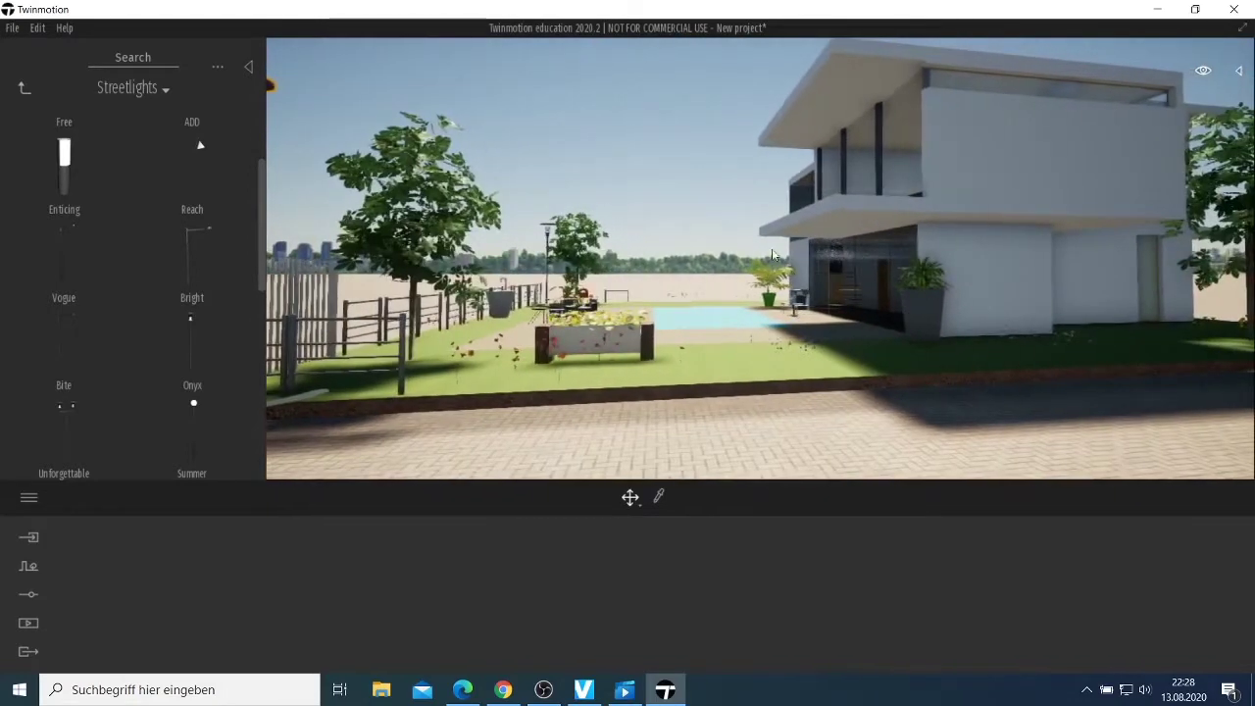
{"action": "scroll", "coordinate": [173, 370], "scroll_direction": "down", "scroll_amount": 1}
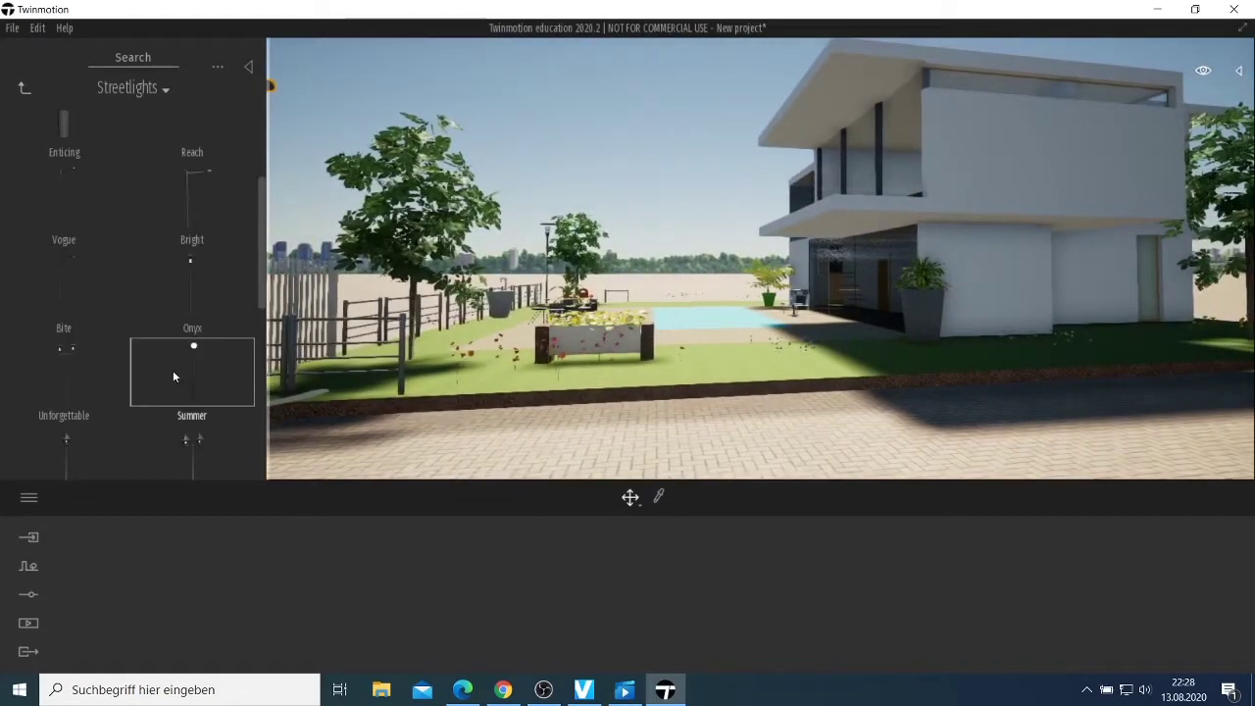
{"action": "left_click_drag", "start_coordinate": [192, 378], "coordinate": [894, 365]}
- Place a Summer streetlight on the left-side lawn edge, near the potted palm by the pool
{"action": "right_click_drag", "start_coordinate": [831, 249], "coordinate": [1152, 219]}
{"action": "key", "text": "a"}
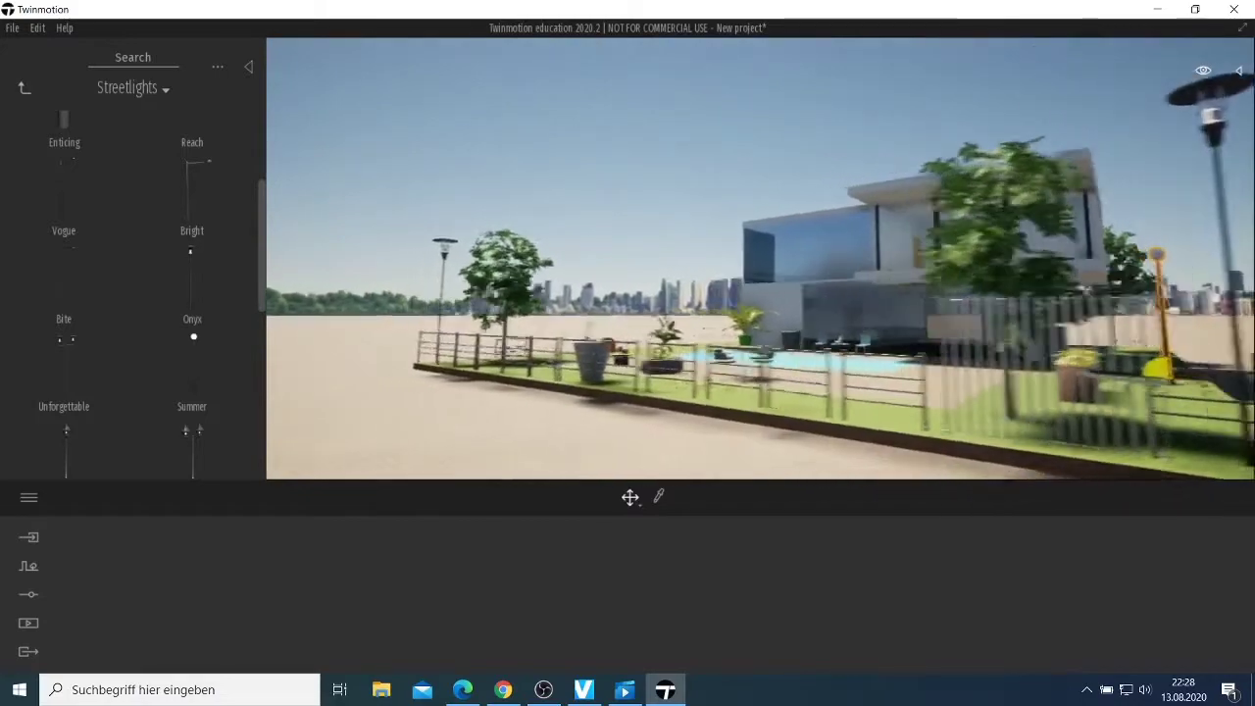
{"action": "key", "text": "w"}
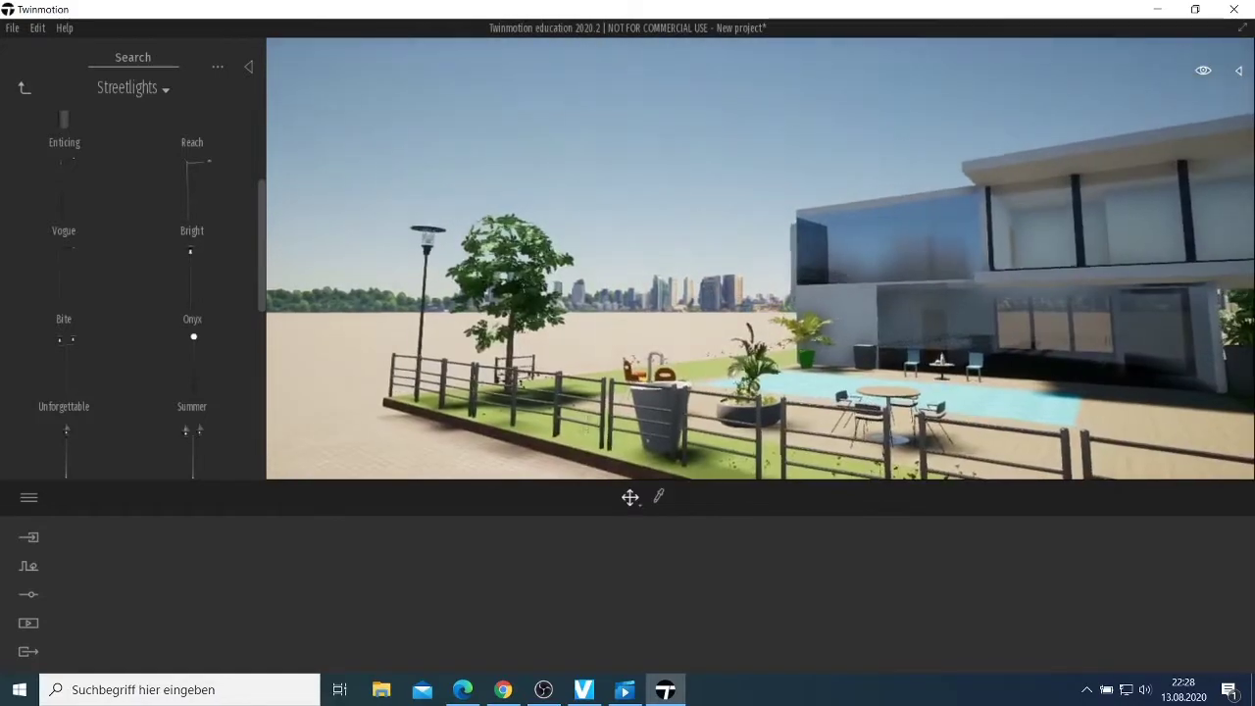
{"action": "right_click_drag", "start_coordinate": [861, 391], "coordinate": [899, 407]}
{"action": "key", "text": "a"}
{"action": "key", "text": "a"}
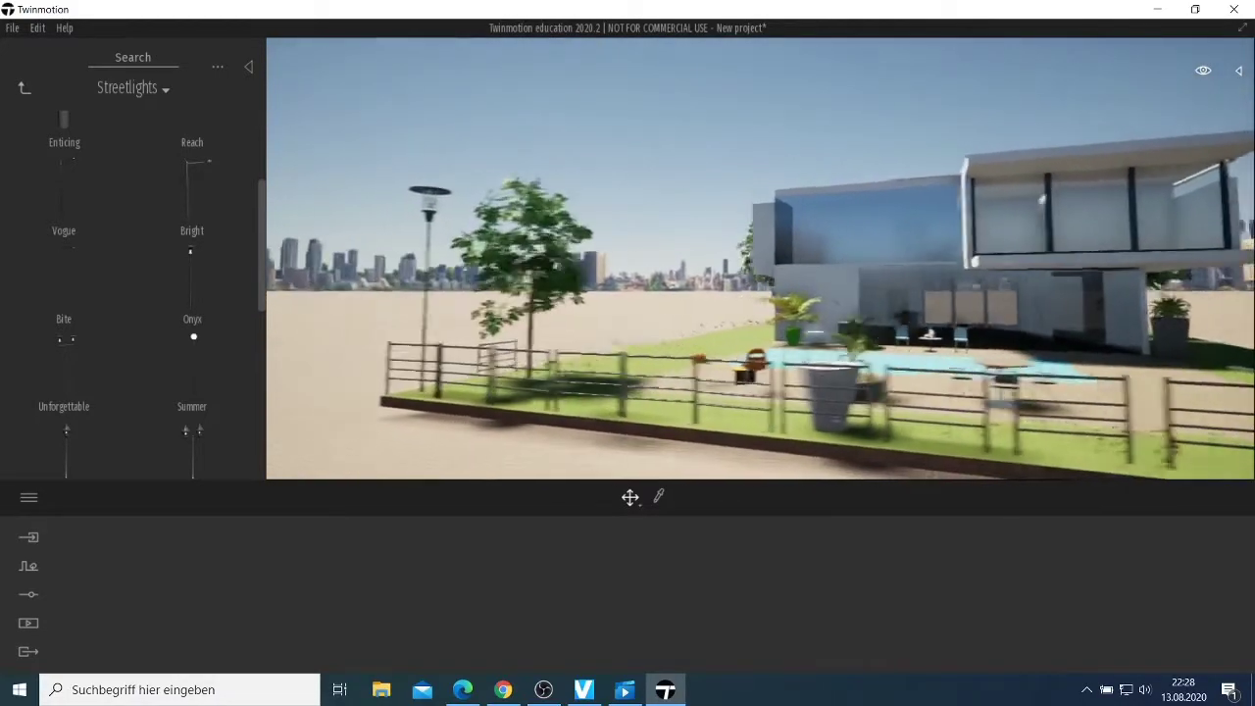
{"action": "key", "text": "w"}
{"action": "mouse_move", "coordinate": [813, 337]}
{"action": "right_mouse_down"}
{"action": "mouse_move", "coordinate": [833, 351]}
{"action": "mouse_move", "coordinate": [826, 379]}
{"action": "mouse_move", "coordinate": [826, 363]}
{"action": "mouse_move", "coordinate": [868, 442]}
{"action": "mouse_move", "coordinate": [815, 362]}
{"action": "right_mouse_up"}
{"action": "key", "text": "w"}
{"action": "key", "text": "s"}
{"action": "key", "text": "a"}
{"action": "left_click_drag", "start_coordinate": [173, 343], "coordinate": [1013, 396]}
- Place an Unforgettable streetlight beside the large tree at the rear-left corner of the lawn
{"action": "right_click_drag", "start_coordinate": [896, 424], "coordinate": [1235, 455]}
{"action": "key", "text": "a"}
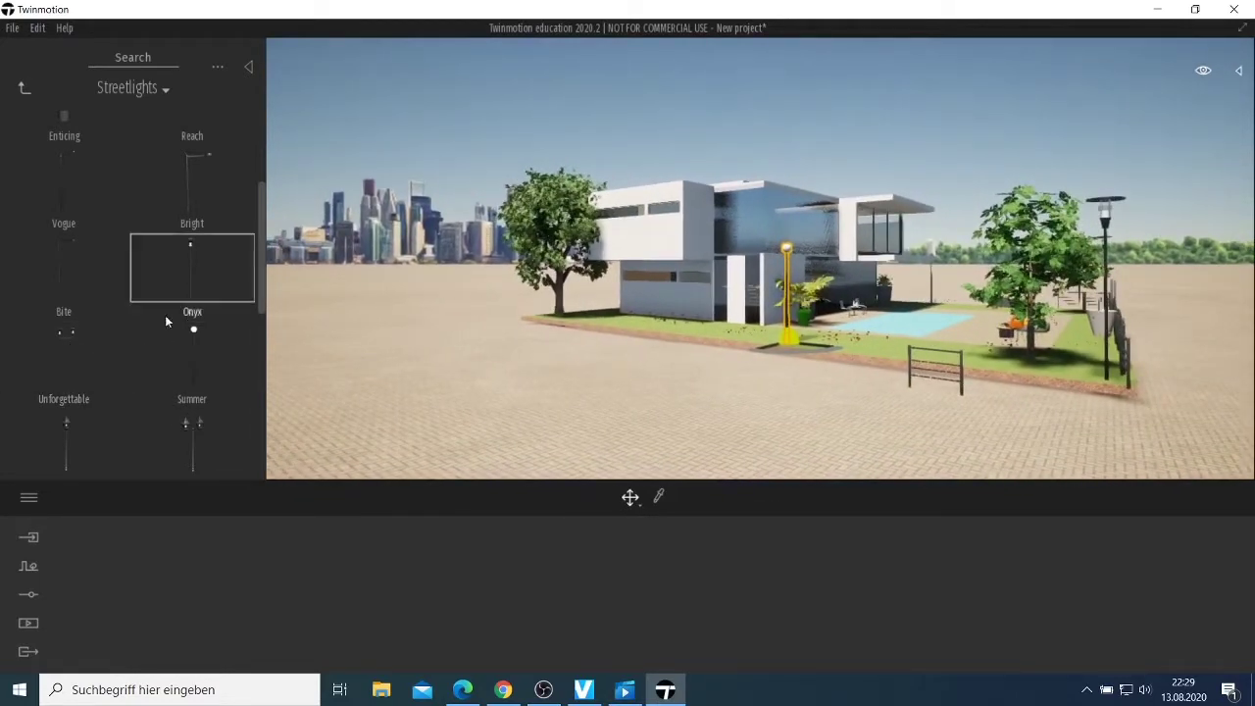
{"action": "left_click_drag", "start_coordinate": [62, 346], "coordinate": [559, 331]}
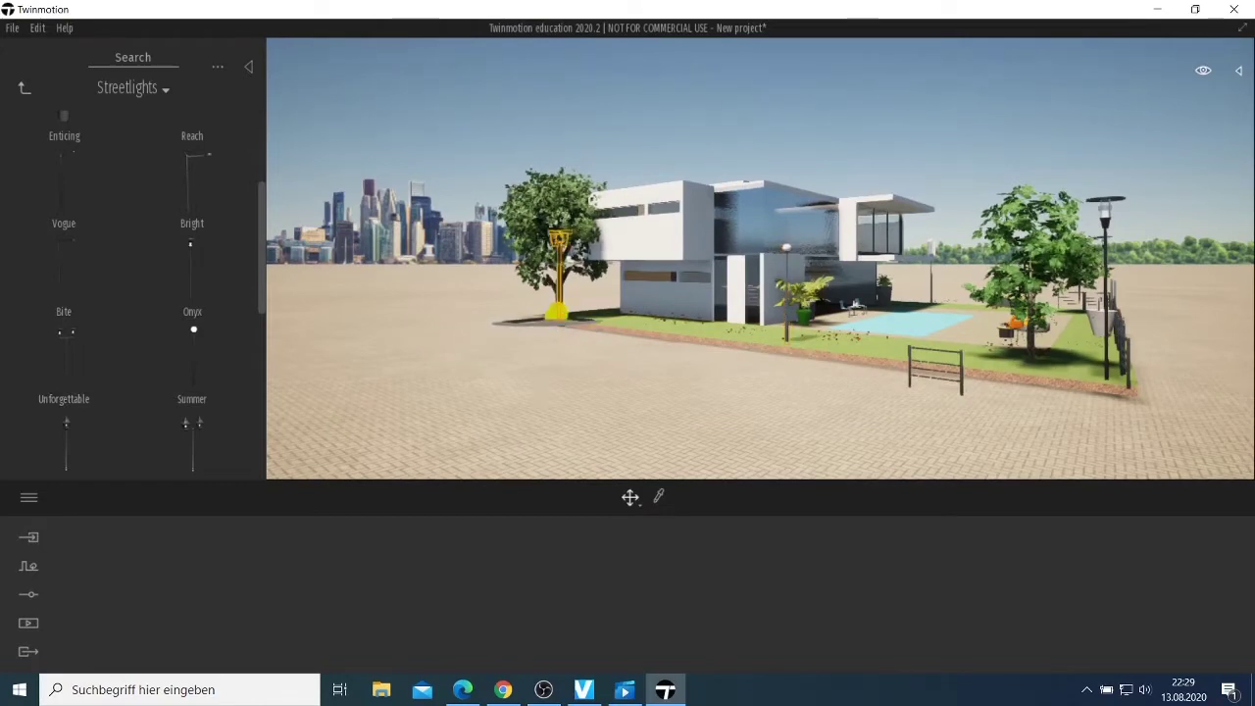
- Move the double-headed streetlight slightly away from the large tree toward the outer corner of the lawn
{"action": "right_click_drag", "start_coordinate": [760, 258], "coordinate": [857, 258]}
{"action": "key", "text": "a"}
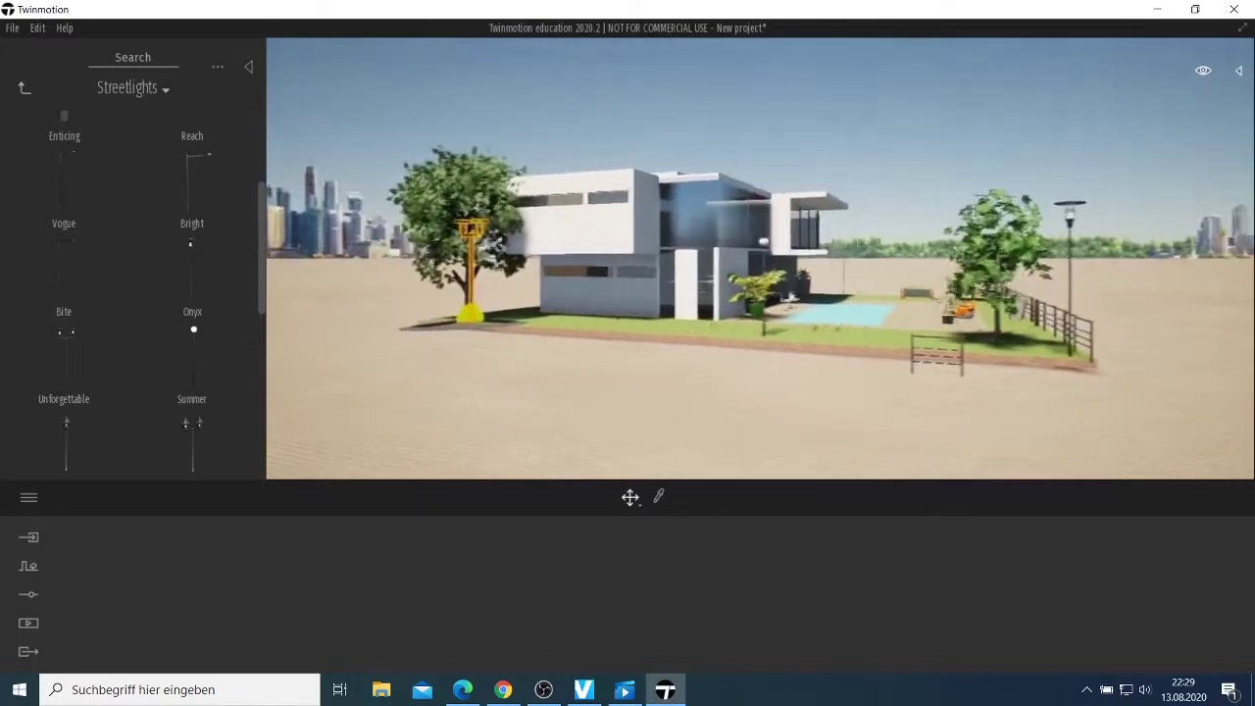
{"action": "key", "text": "Left"}
{"action": "key", "text": "Left"}
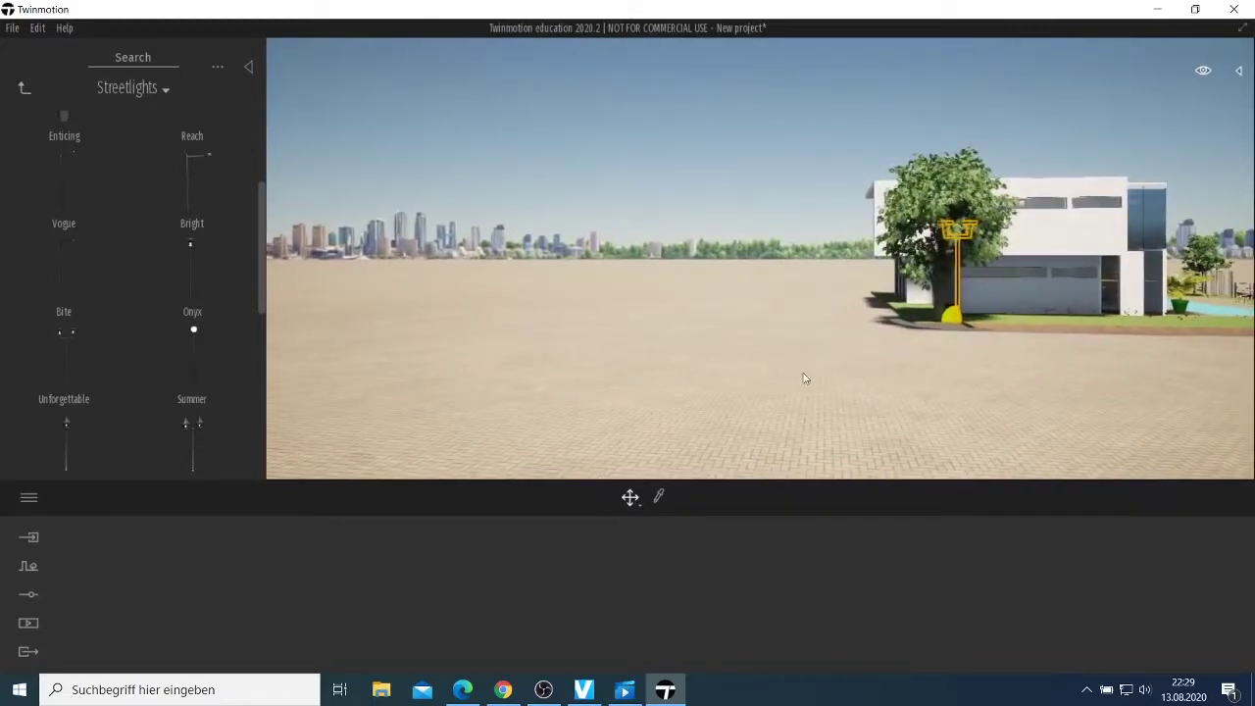
{"action": "key", "text": "Right"}
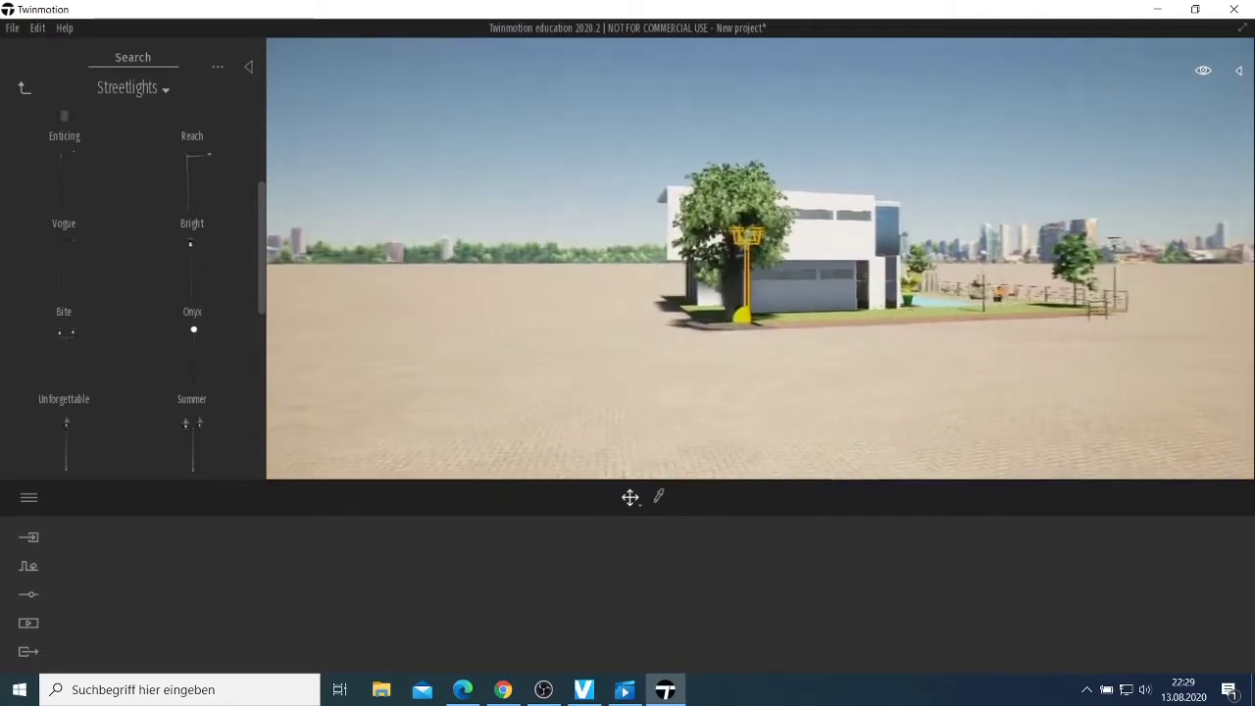
{"action": "key", "text": "Left"}
{"action": "key", "text": "Up"}
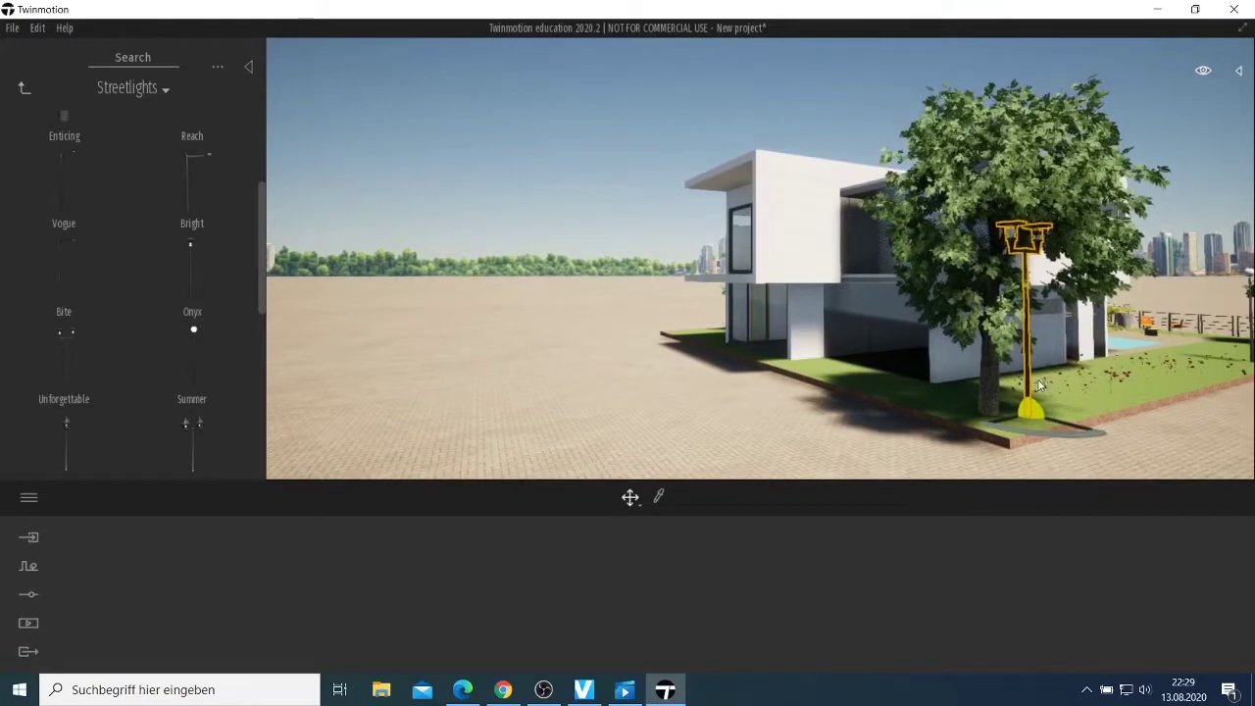
{"action": "left_click_drag", "start_coordinate": [1014, 422], "coordinate": [1004, 431]}
- Place a Summer streetlight on the rear lawn edge behind the house, between the large tree and the overhang
{"action": "right_click_drag", "start_coordinate": [767, 424], "coordinate": [860, 473]}
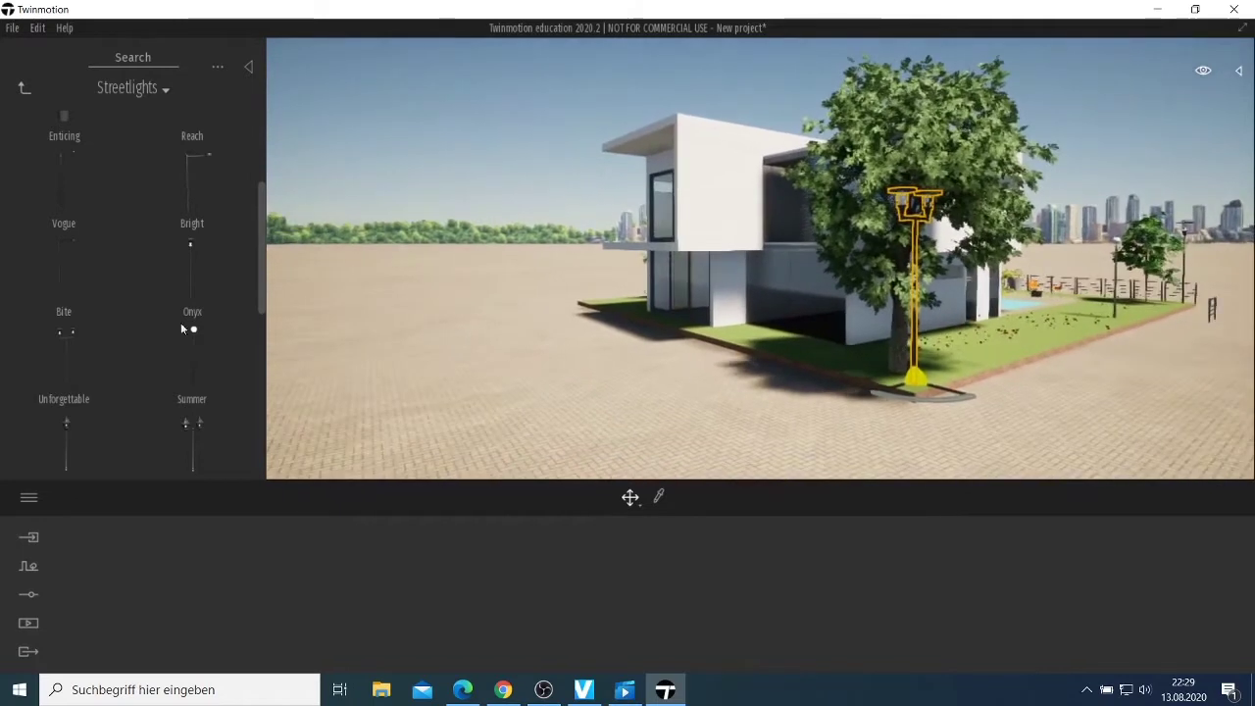
{"action": "scroll", "coordinate": [185, 360], "scroll_direction": "down", "scroll_amount": 1}
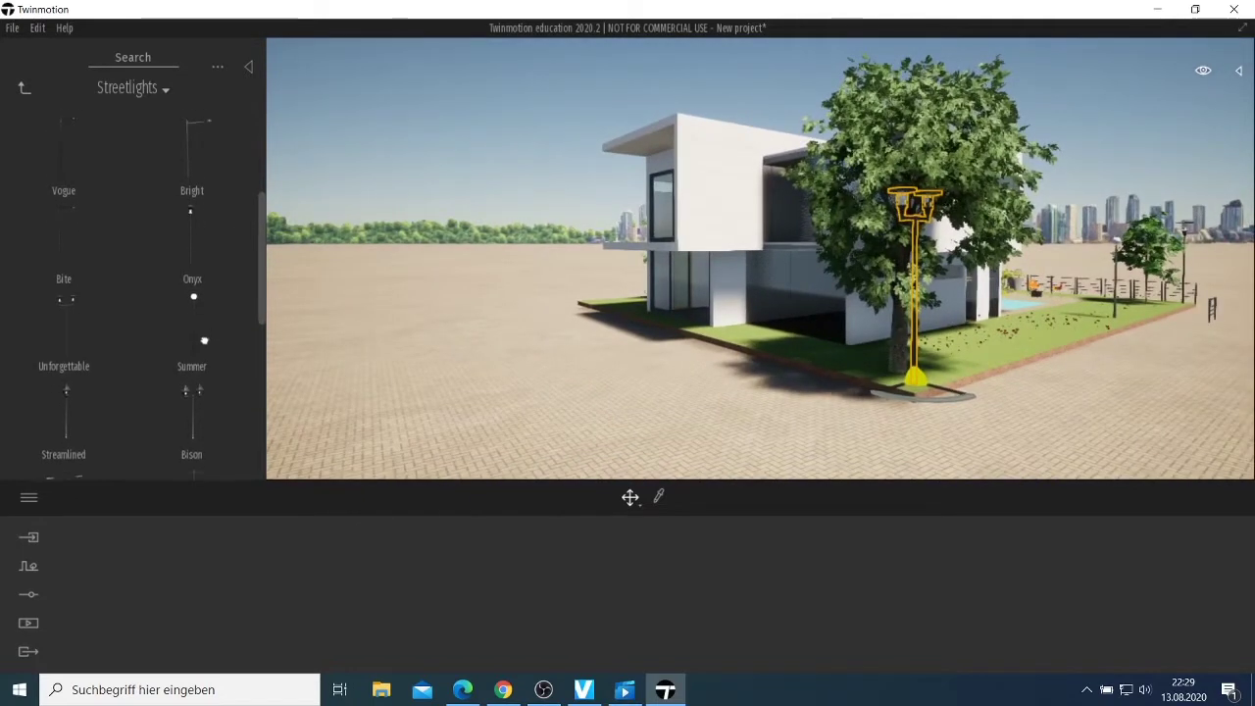
{"action": "scroll", "coordinate": [202, 323], "scroll_direction": "down", "scroll_amount": 1}
{"action": "left_click_drag", "start_coordinate": [188, 297], "coordinate": [750, 348]}
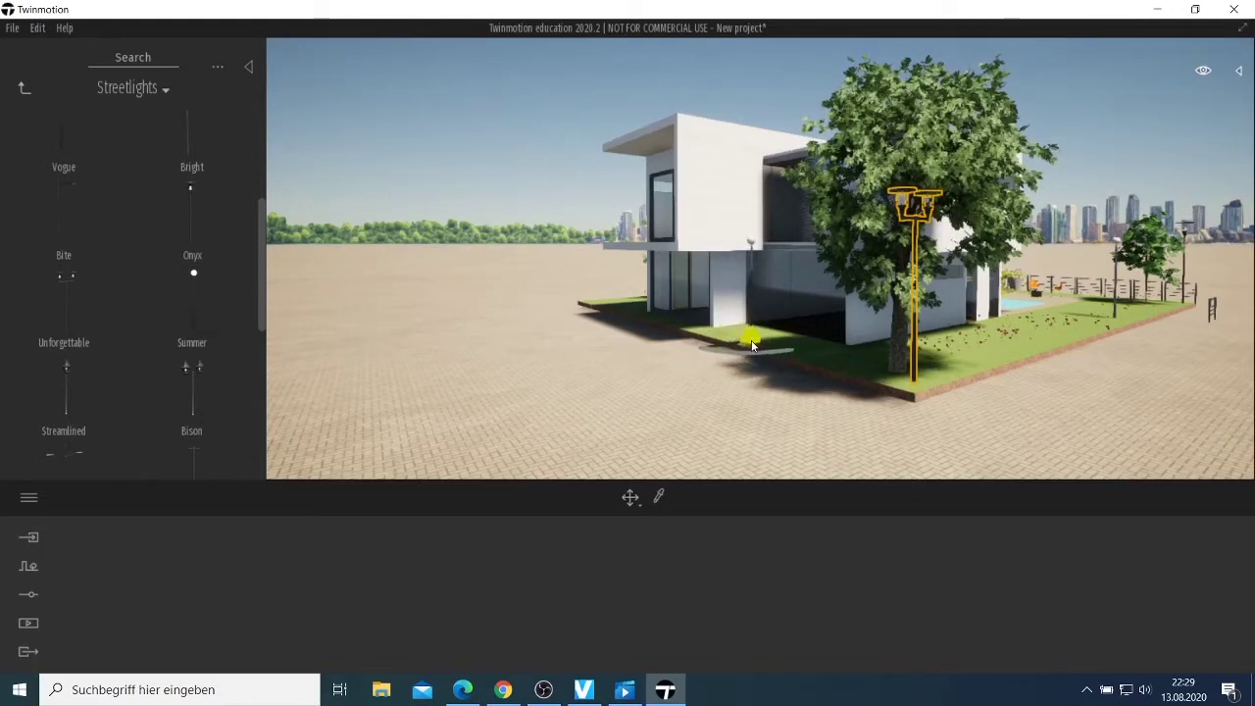
{"action": "left_click", "coordinate": [751, 340]}
- Place an Unforgettable streetlight at the rear-right corner of the lawn, beside the small tree
{"action": "right_click_drag", "start_coordinate": [627, 372], "coordinate": [789, 406]}
{"action": "key", "text": "a"}
{"action": "key", "text": "a"}
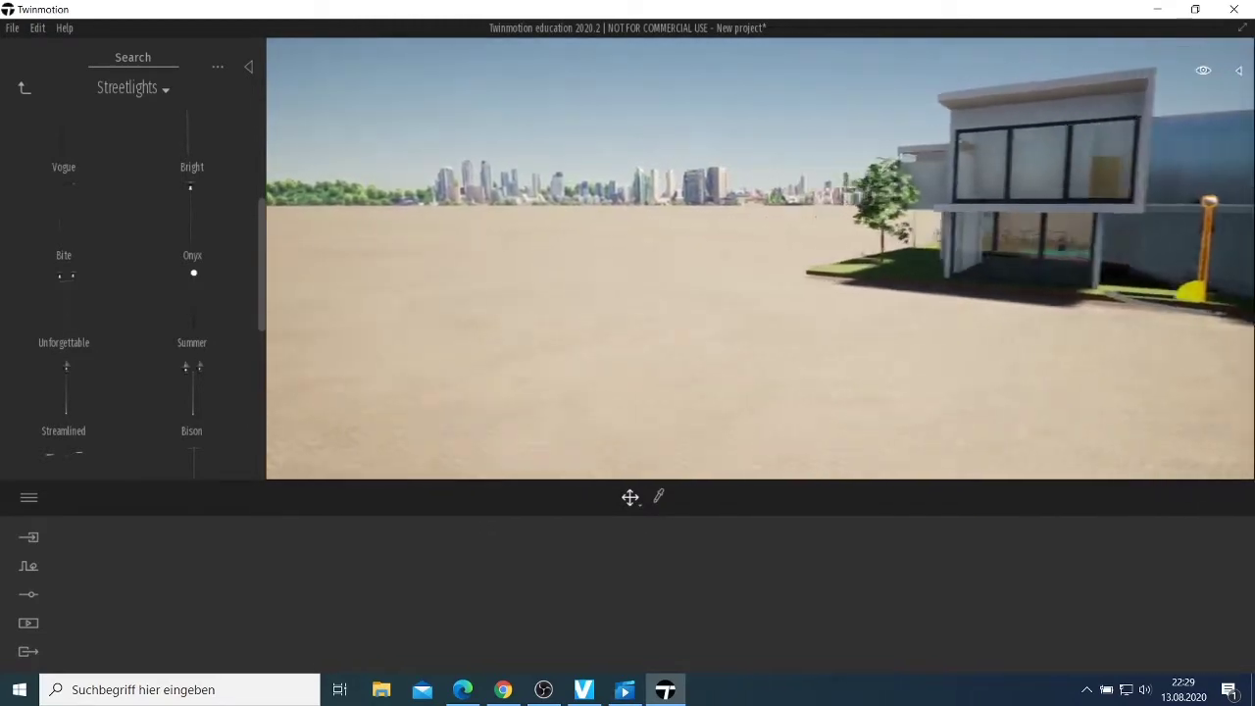
{"action": "right_click_drag", "start_coordinate": [518, 318], "coordinate": [458, 325]}
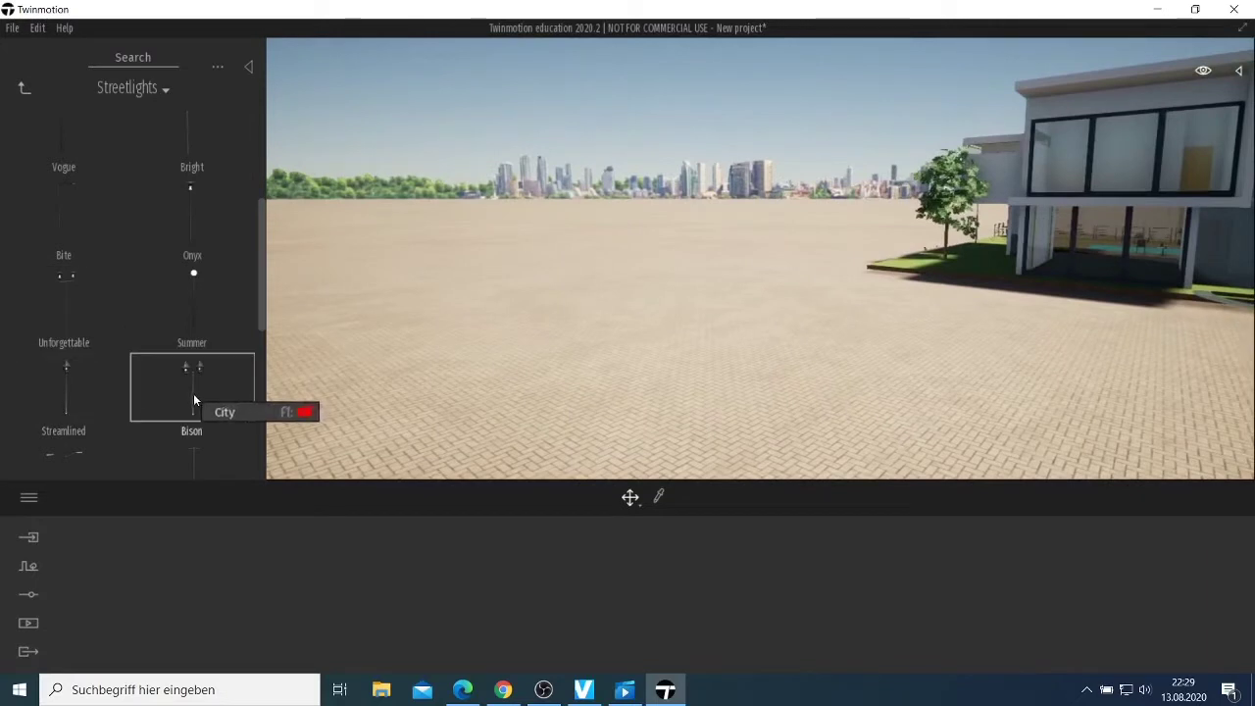
{"action": "scroll", "coordinate": [201, 390], "scroll_direction": "down", "scroll_amount": 2}
{"action": "scroll", "coordinate": [155, 292], "scroll_direction": "up", "scroll_amount": 1}
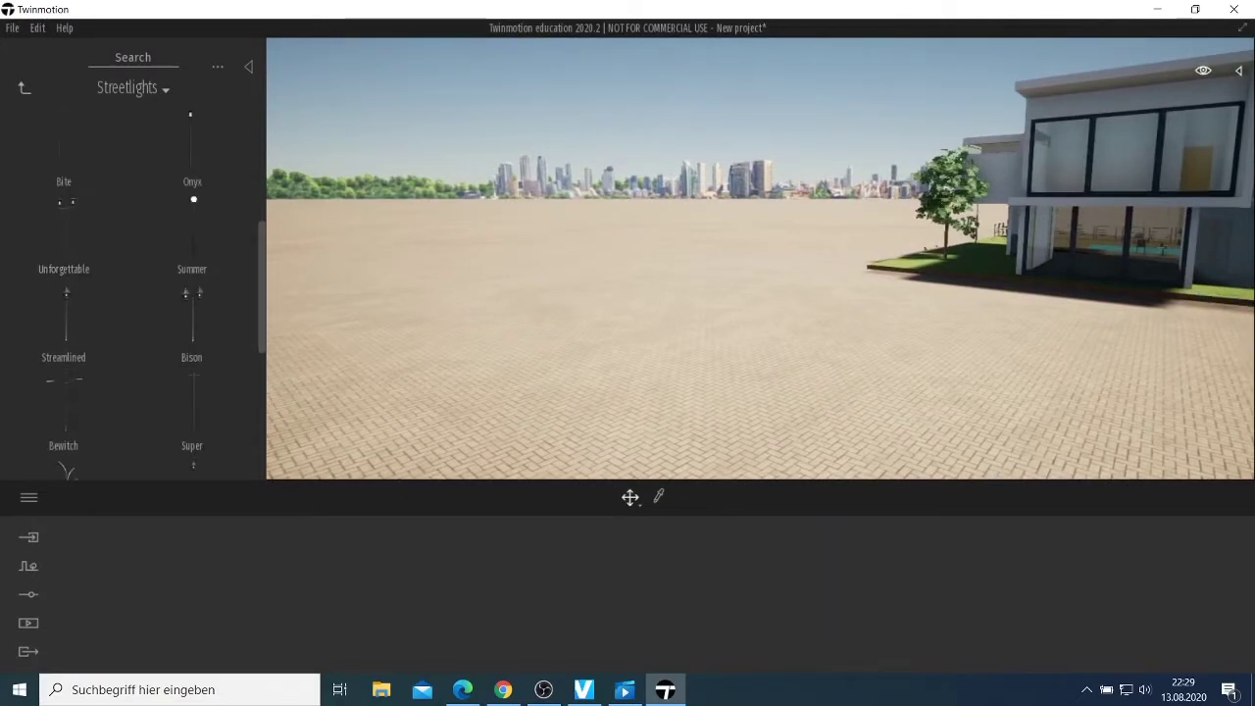
{"action": "right_click_drag", "start_coordinate": [686, 294], "coordinate": [902, 324]}
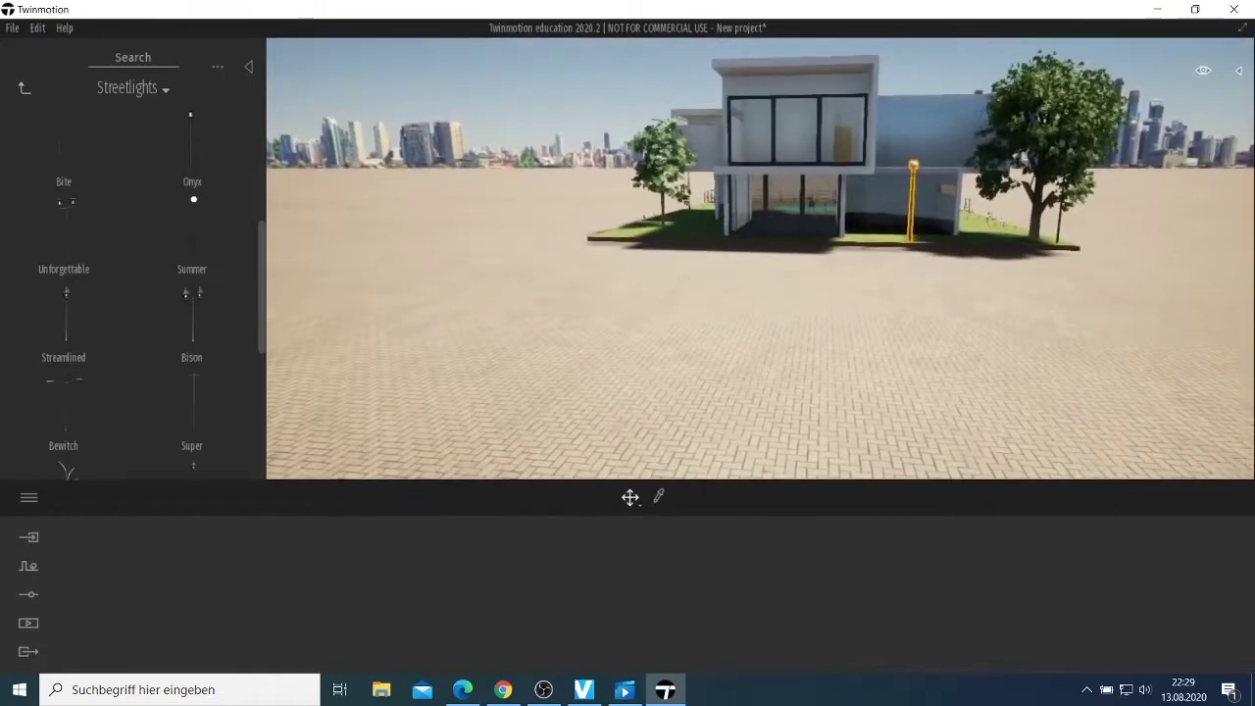
{"action": "key", "text": "Up"}
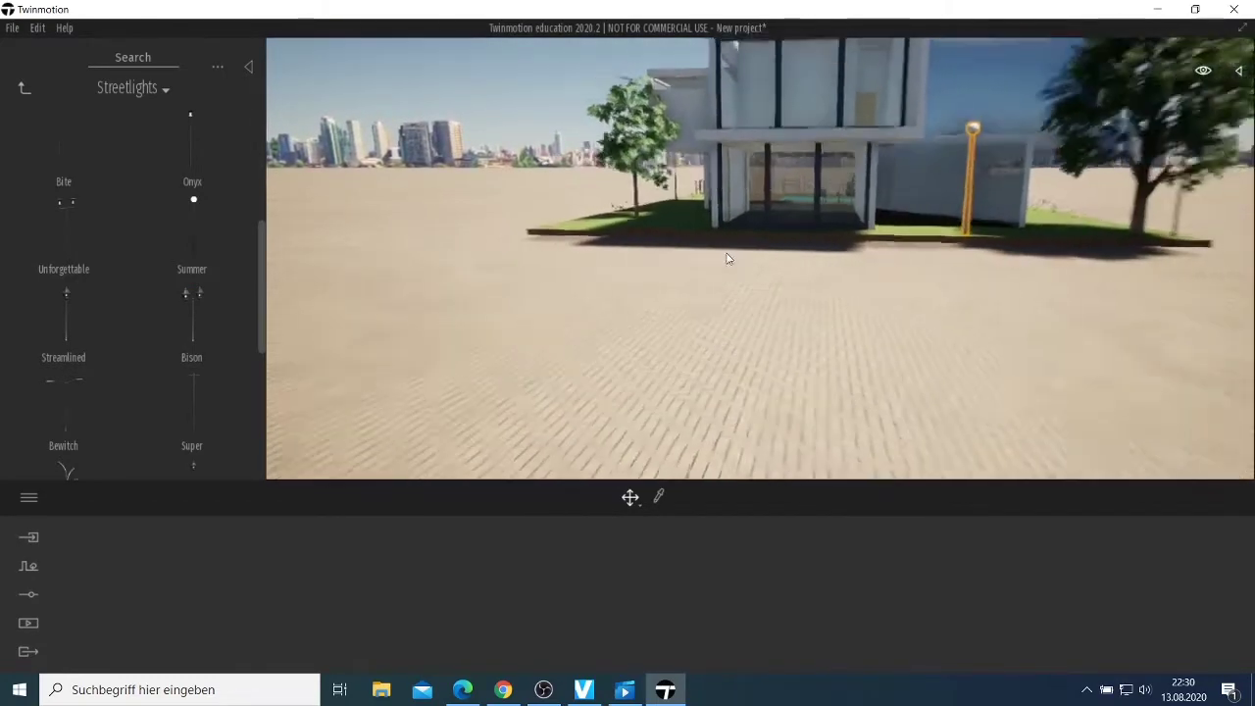
{"action": "mouse_move", "coordinate": [113, 220]}
{"action": "left_mouse_down"}
{"action": "mouse_move", "coordinate": [69, 235]}
{"action": "mouse_move", "coordinate": [728, 257]}
{"action": "mouse_move", "coordinate": [646, 226]}
{"action": "mouse_move", "coordinate": [613, 233]}
{"action": "left_mouse_up"}
- Place another Summer streetlight on the rear lawn edge, between the small tree and the glazed rooms
{"action": "mouse_move", "coordinate": [613, 320]}
{"action": "right_mouse_down"}
{"action": "mouse_move", "coordinate": [745, 319]}
{"action": "mouse_move", "coordinate": [745, 265]}
{"action": "mouse_move", "coordinate": [612, 320]}
{"action": "right_mouse_up"}
{"action": "key", "text": "w"}
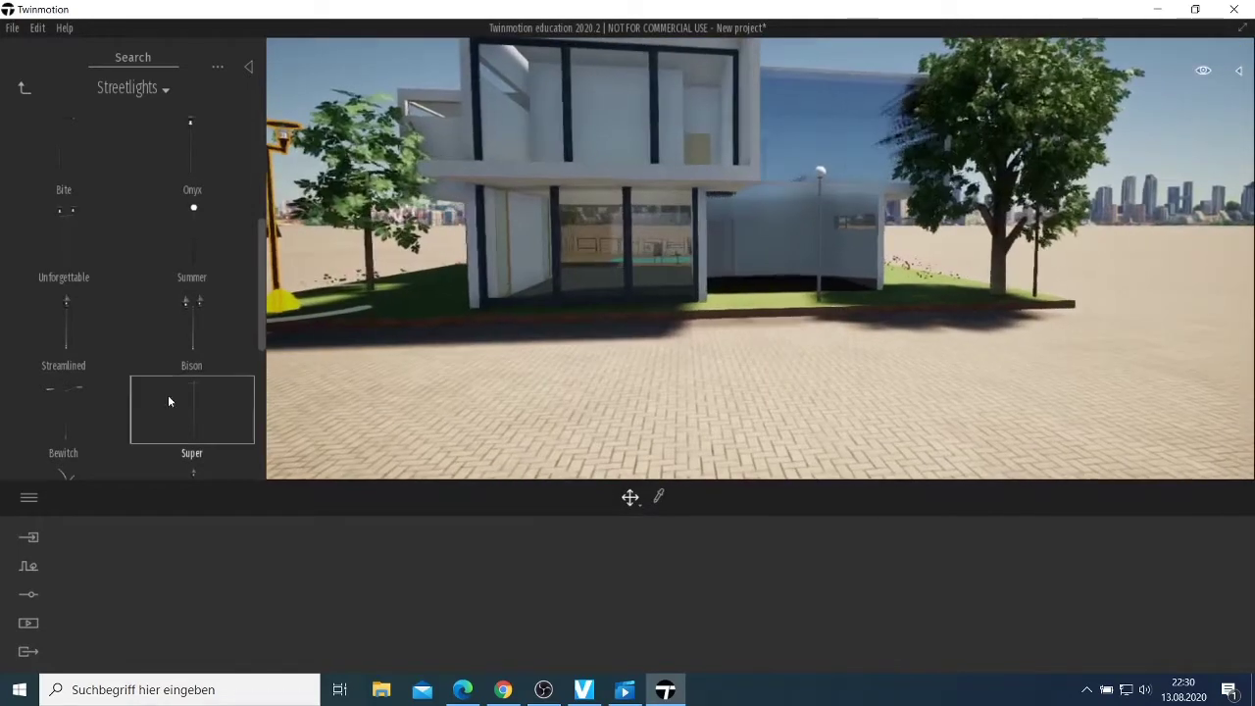
{"action": "left_click_drag", "start_coordinate": [194, 249], "coordinate": [431, 321]}
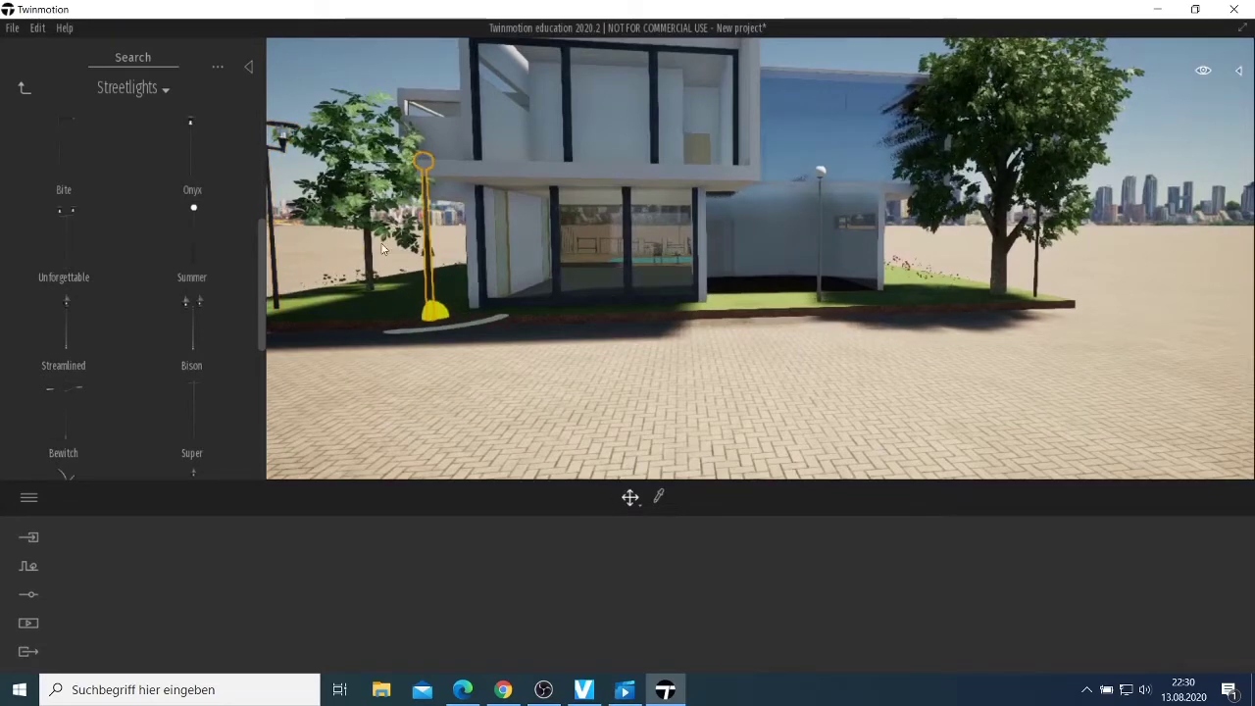
- Look through the Primitives, Decals, Water, Particles and Doors categories of the object library
{"action": "scroll", "coordinate": [588, 372], "scroll_direction": "down", "scroll_amount": 2}
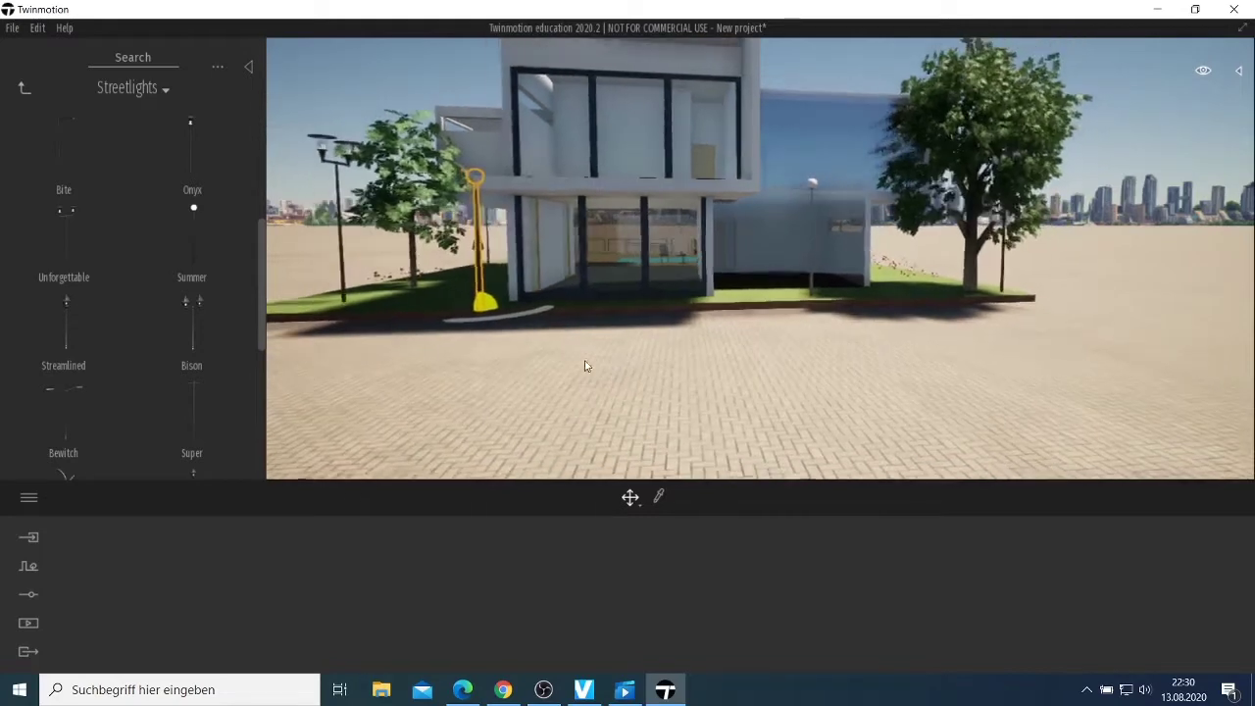
{"action": "right_click_drag", "start_coordinate": [372, 370], "coordinate": [618, 370]}
{"action": "key", "text": "a"}
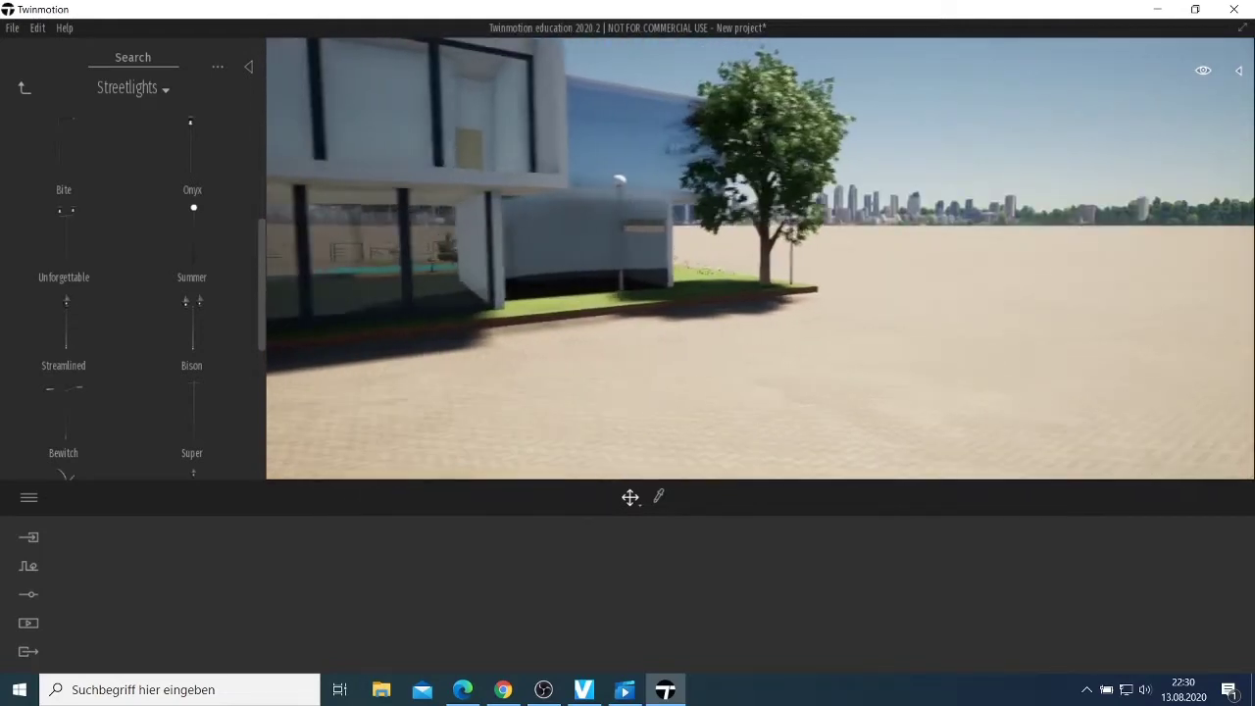
{"action": "left_click", "coordinate": [24, 88]}
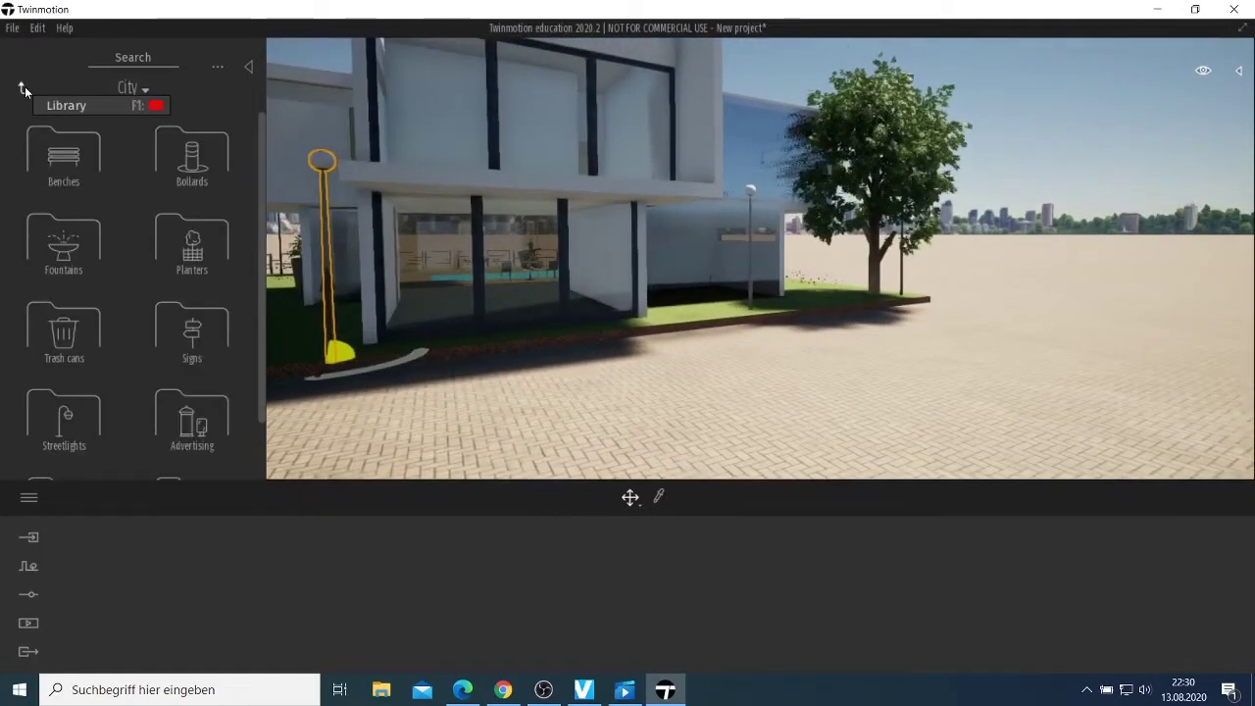
{"action": "left_click", "coordinate": [25, 88]}
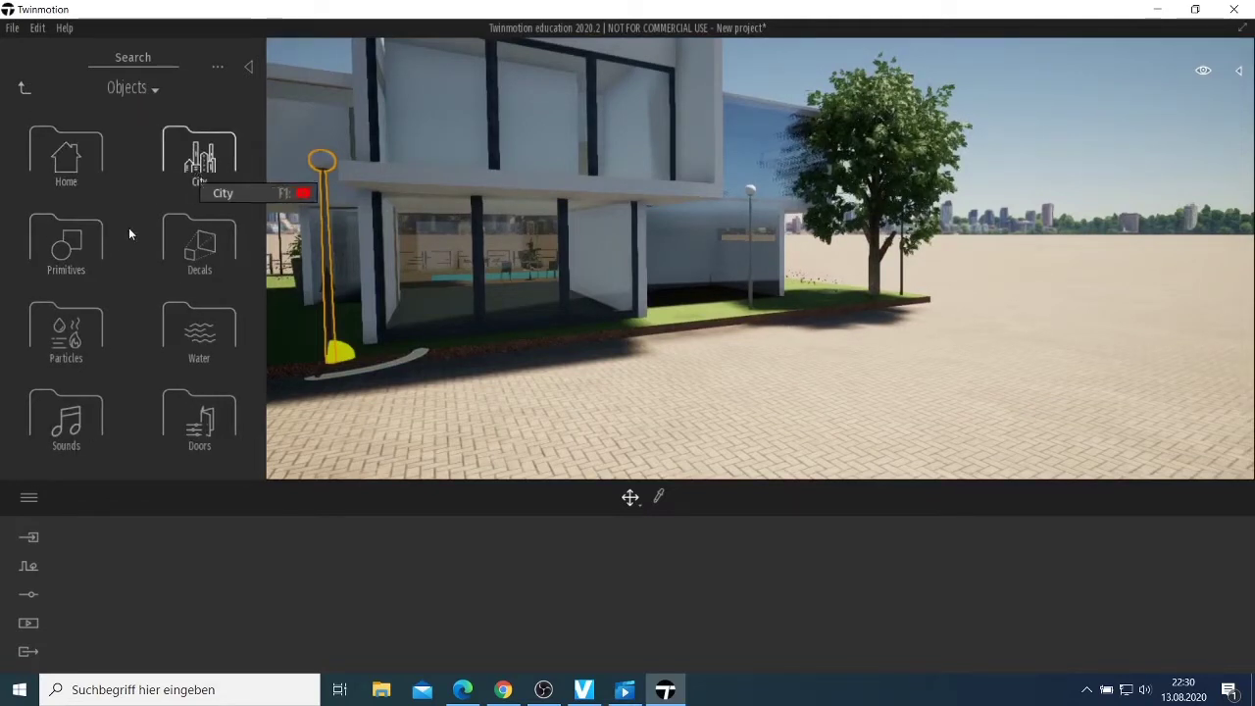
{"action": "left_click", "coordinate": [87, 252]}
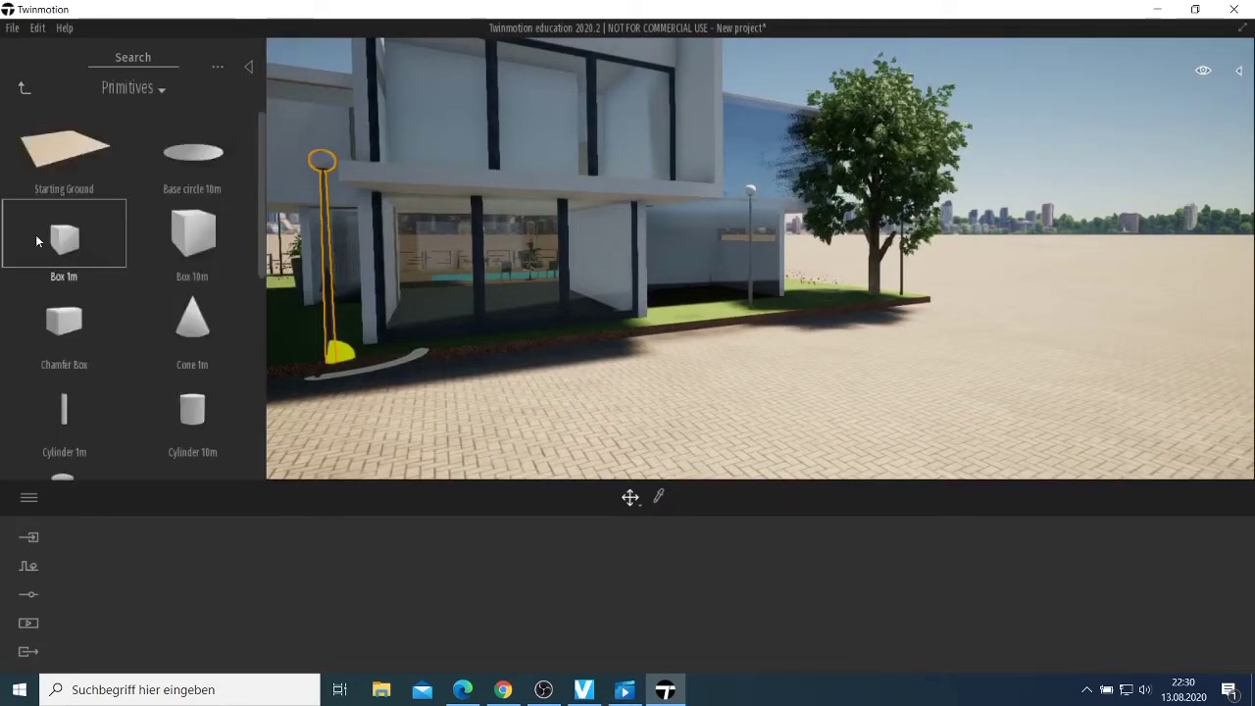
{"action": "left_click", "coordinate": [25, 89]}
{"action": "left_click", "coordinate": [188, 242]}
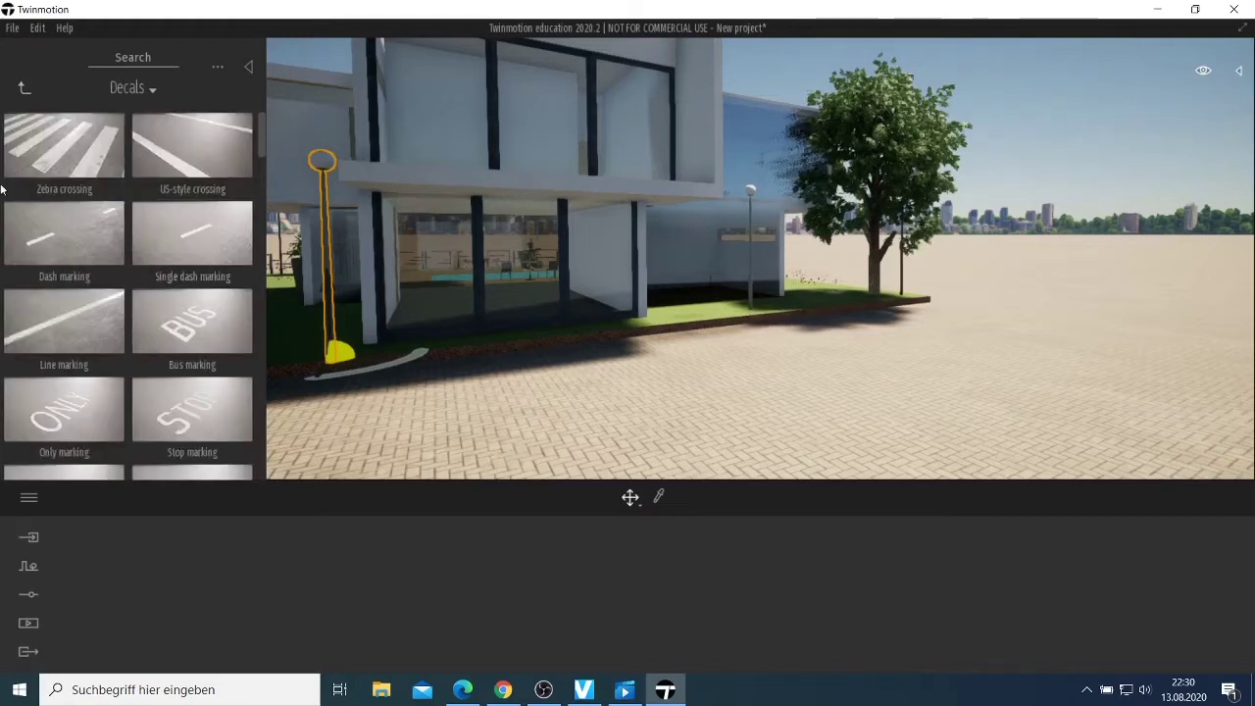
{"action": "left_click", "coordinate": [25, 89]}
{"action": "left_click", "coordinate": [226, 336]}
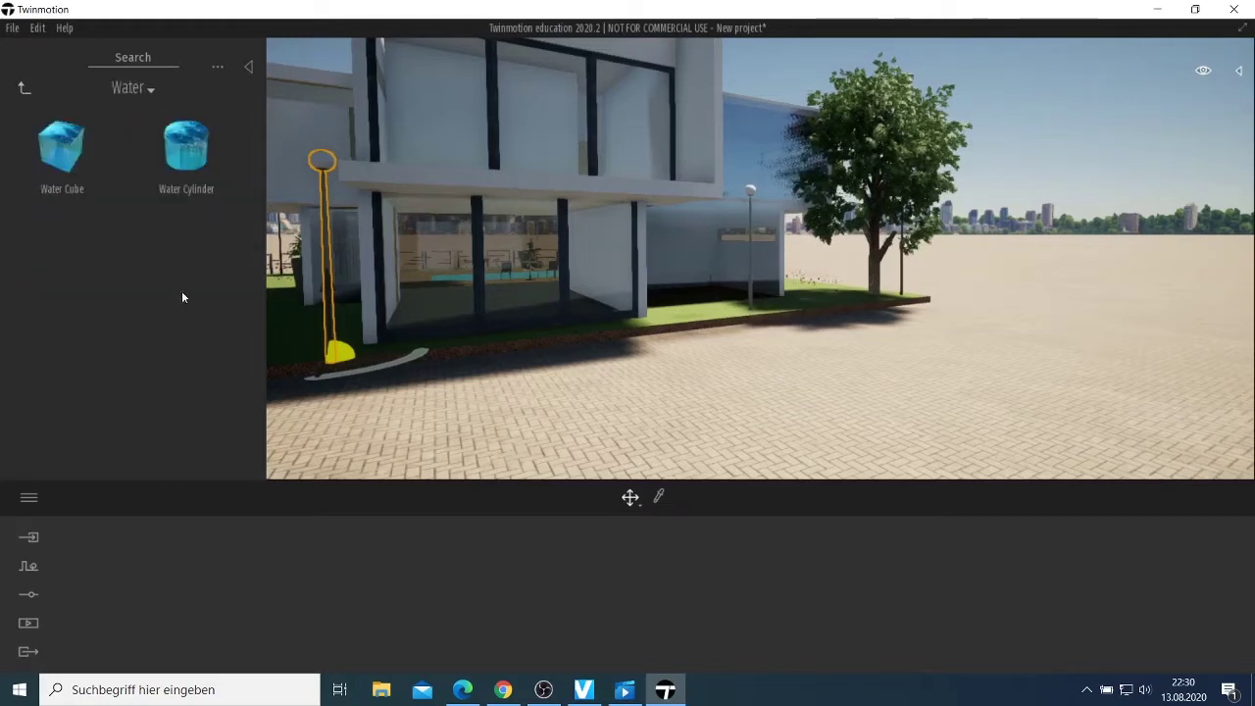
{"action": "left_click", "coordinate": [26, 94]}
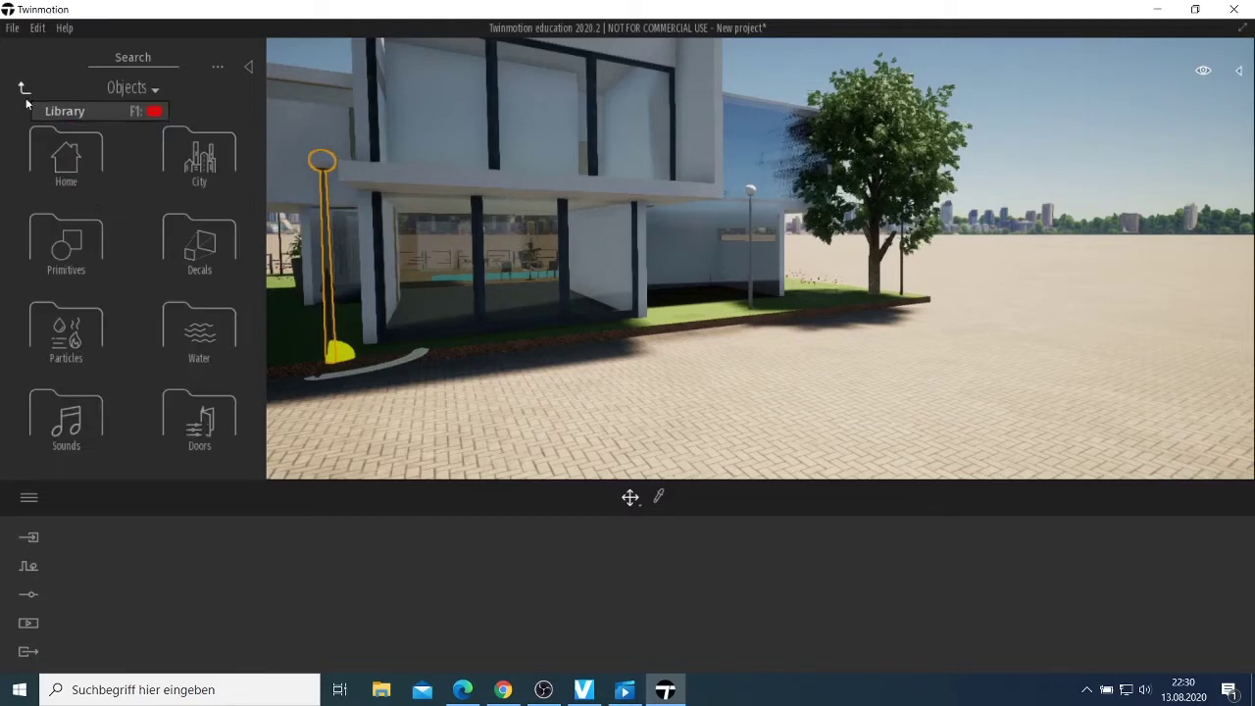
{"action": "left_click", "coordinate": [75, 343]}
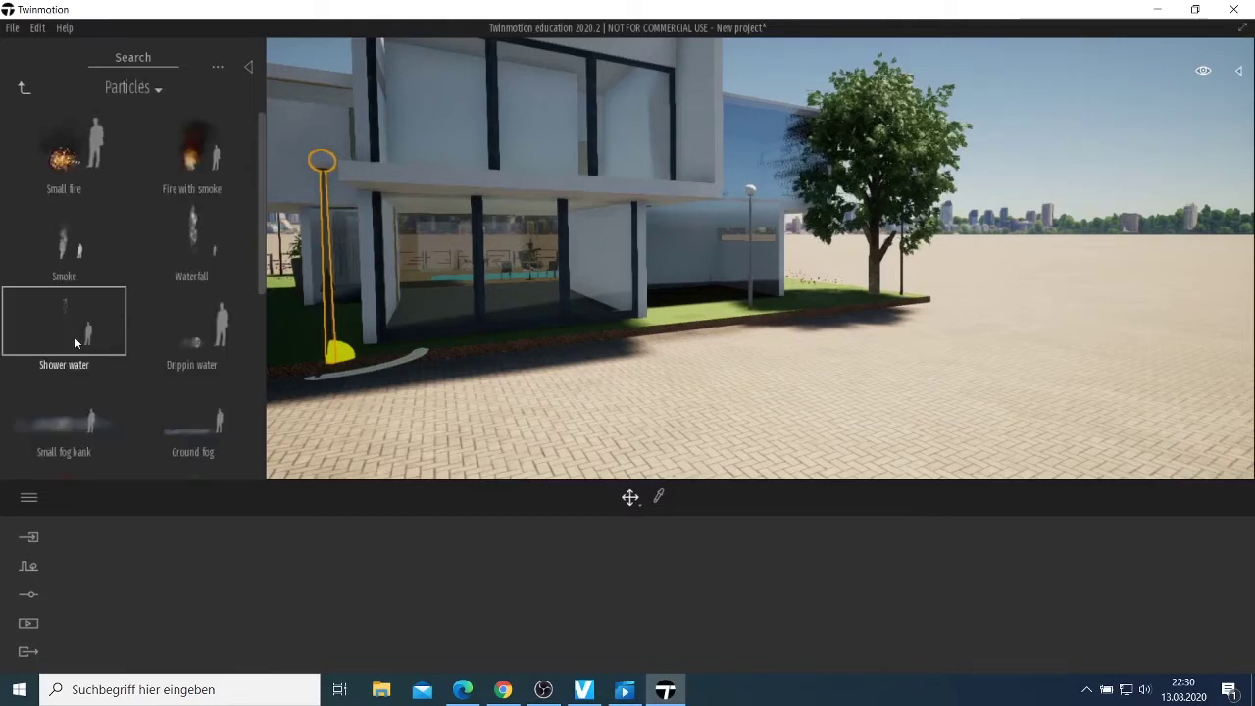
{"action": "left_click", "coordinate": [21, 91]}
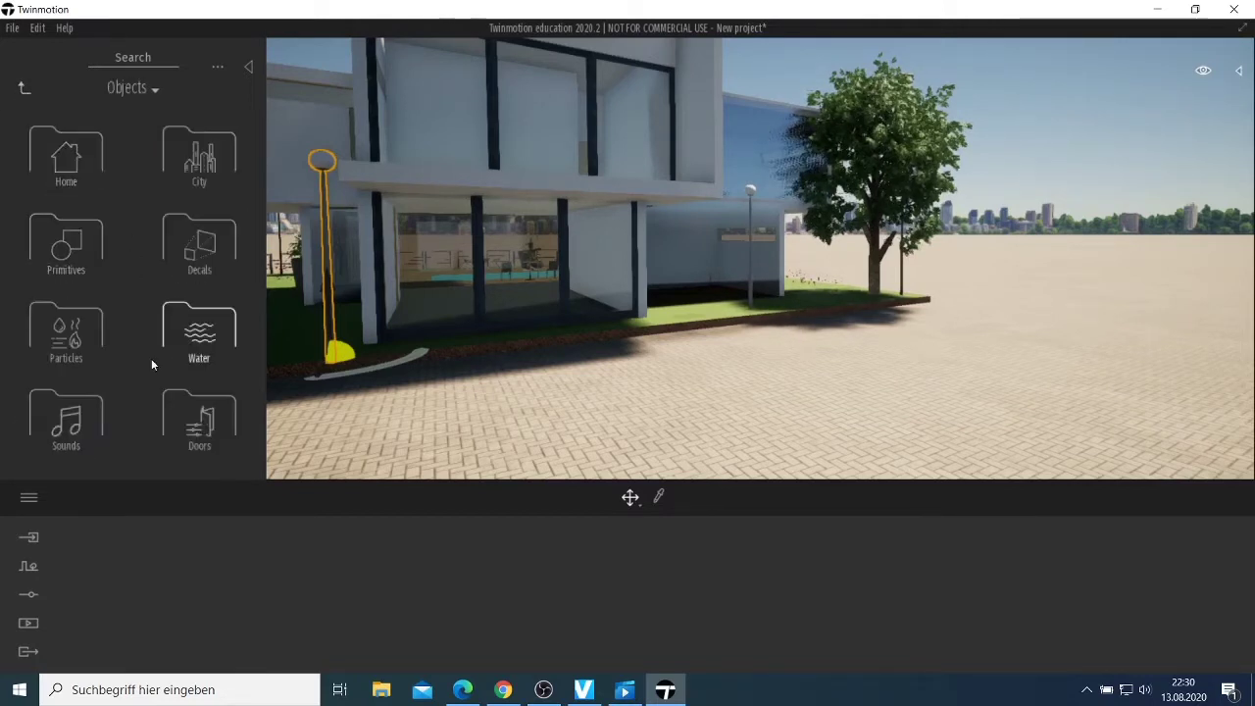
{"action": "left_click", "coordinate": [233, 438]}
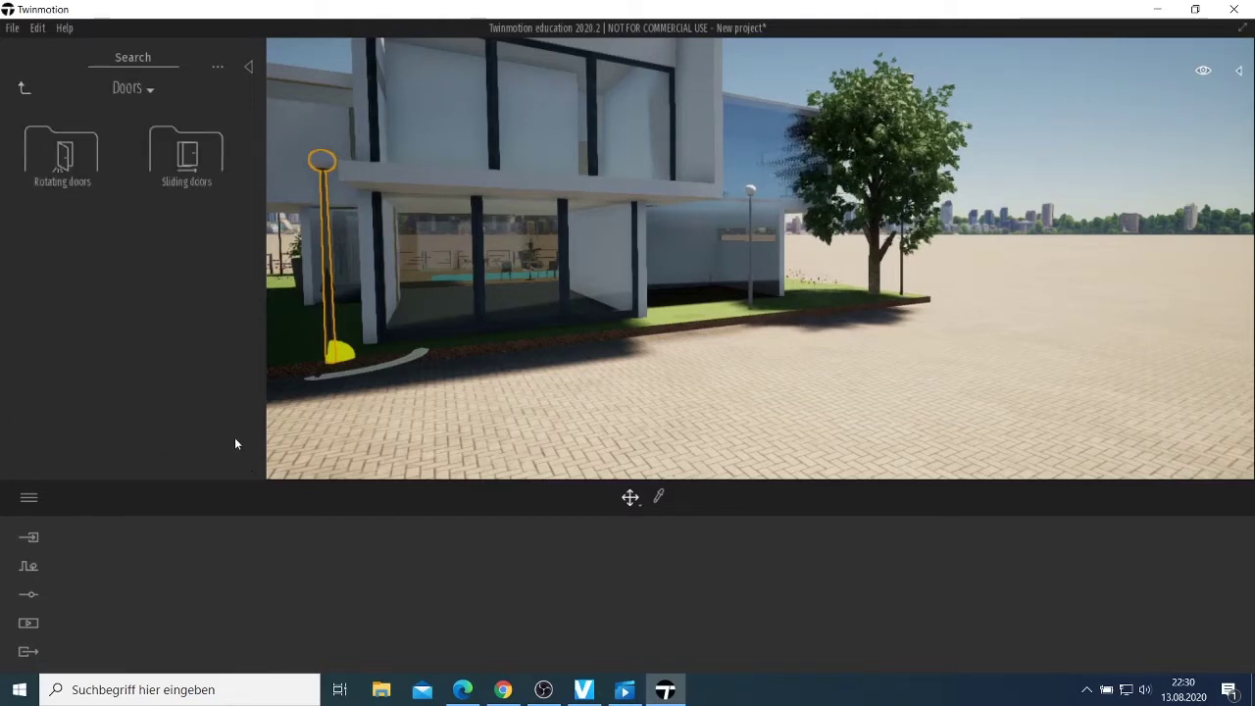
{"action": "left_click", "coordinate": [28, 87]}
{"action": "left_click", "coordinate": [196, 406]}
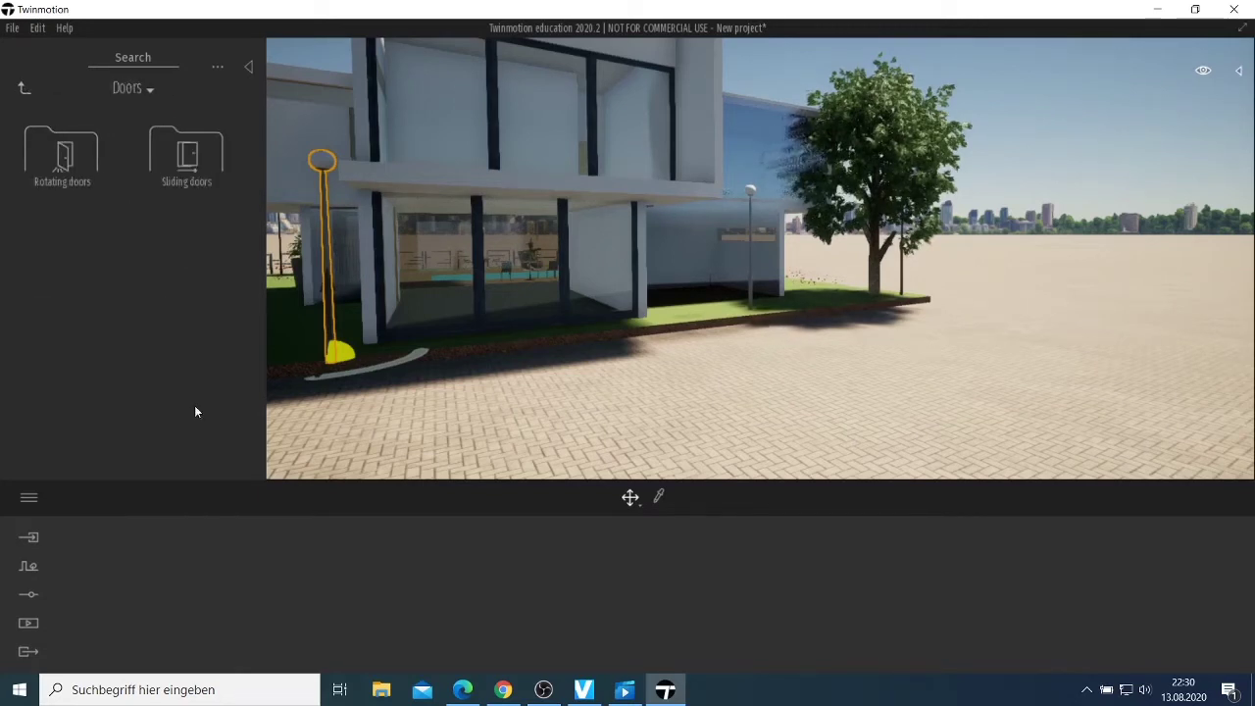
- Try to place a Double Sliding 01 door in the glazed ground-floor front of the house
{"action": "left_click", "coordinate": [182, 186]}
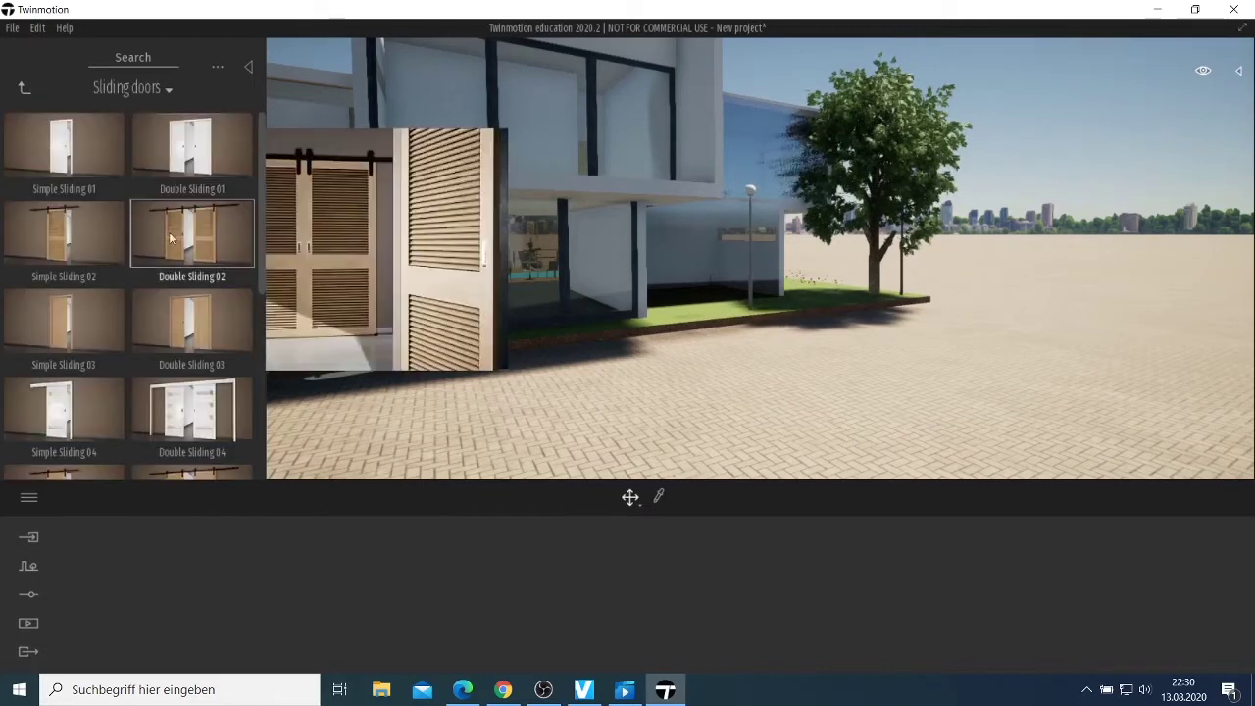
{"action": "mouse_move", "coordinate": [197, 183]}
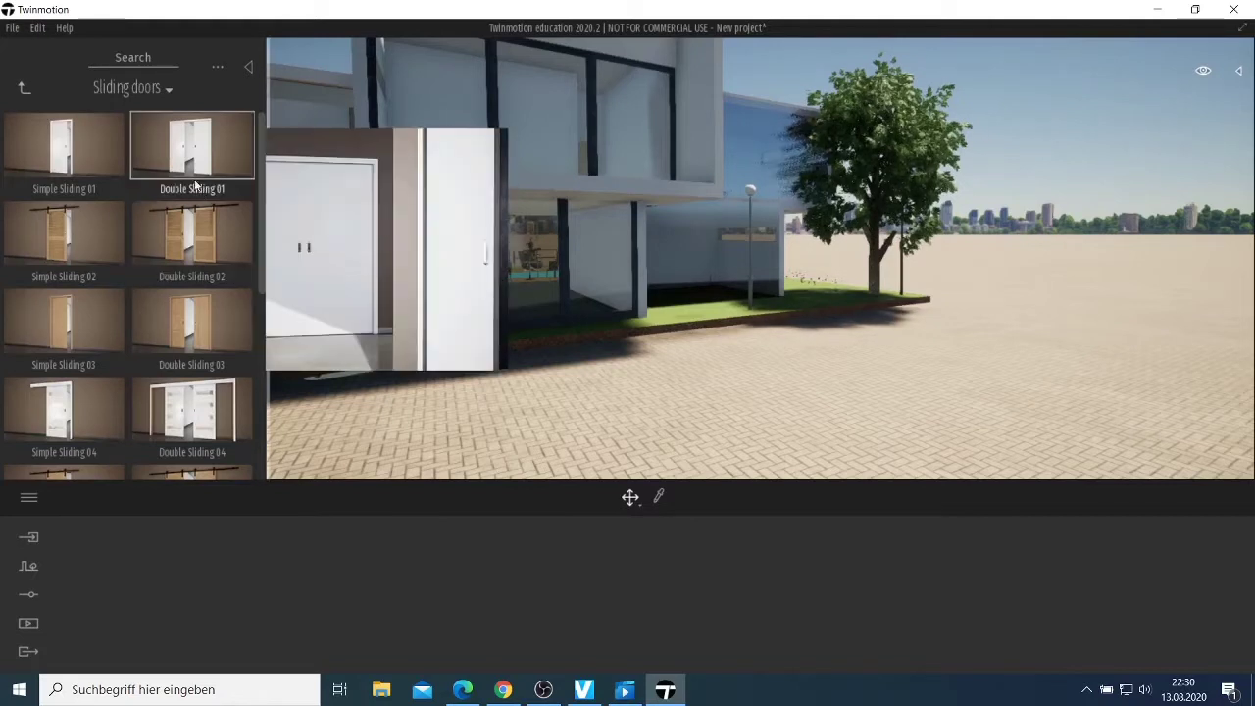
{"action": "left_click_drag", "start_coordinate": [195, 185], "coordinate": [554, 297]}
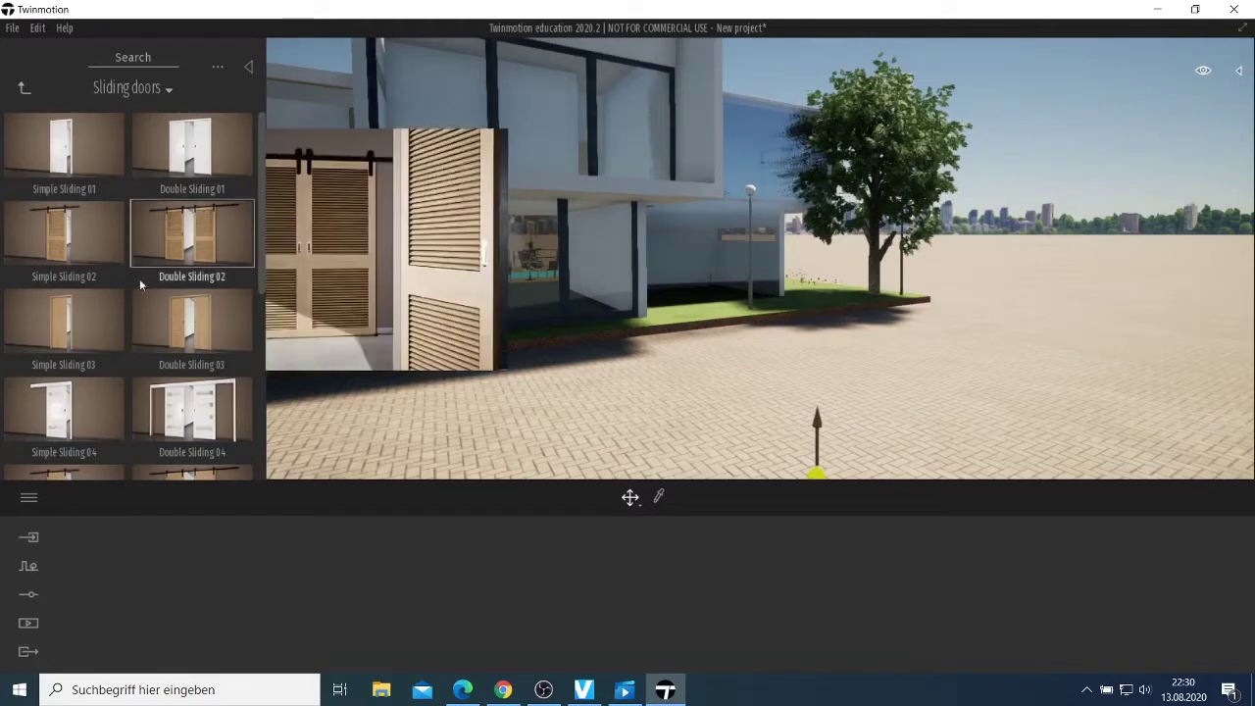
{"action": "mouse_move", "coordinate": [200, 416]}
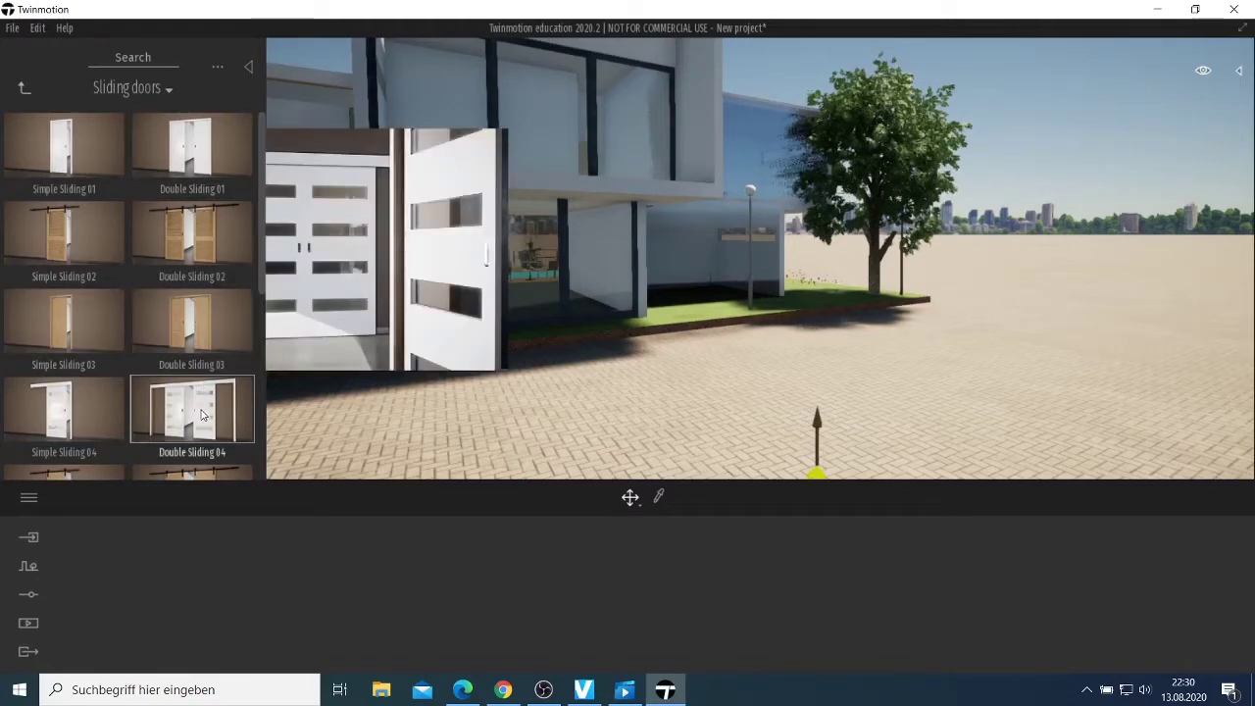
- Look through the Advertising and Construction categories of the City objects for items suited to the lawn with the double-headed streetlight
{"action": "scroll", "coordinate": [686, 416], "scroll_direction": "down", "scroll_amount": 5}
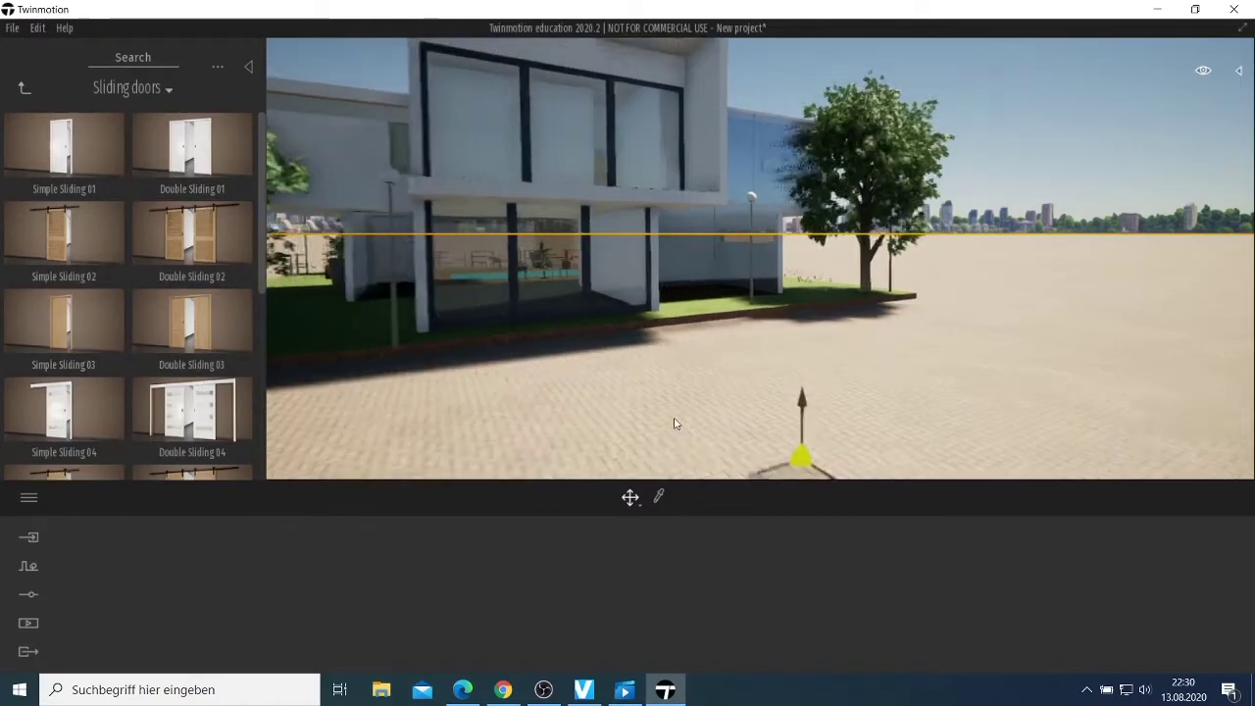
{"action": "left_click_drag", "start_coordinate": [632, 402], "coordinate": [753, 398]}
{"action": "key", "text": "a"}
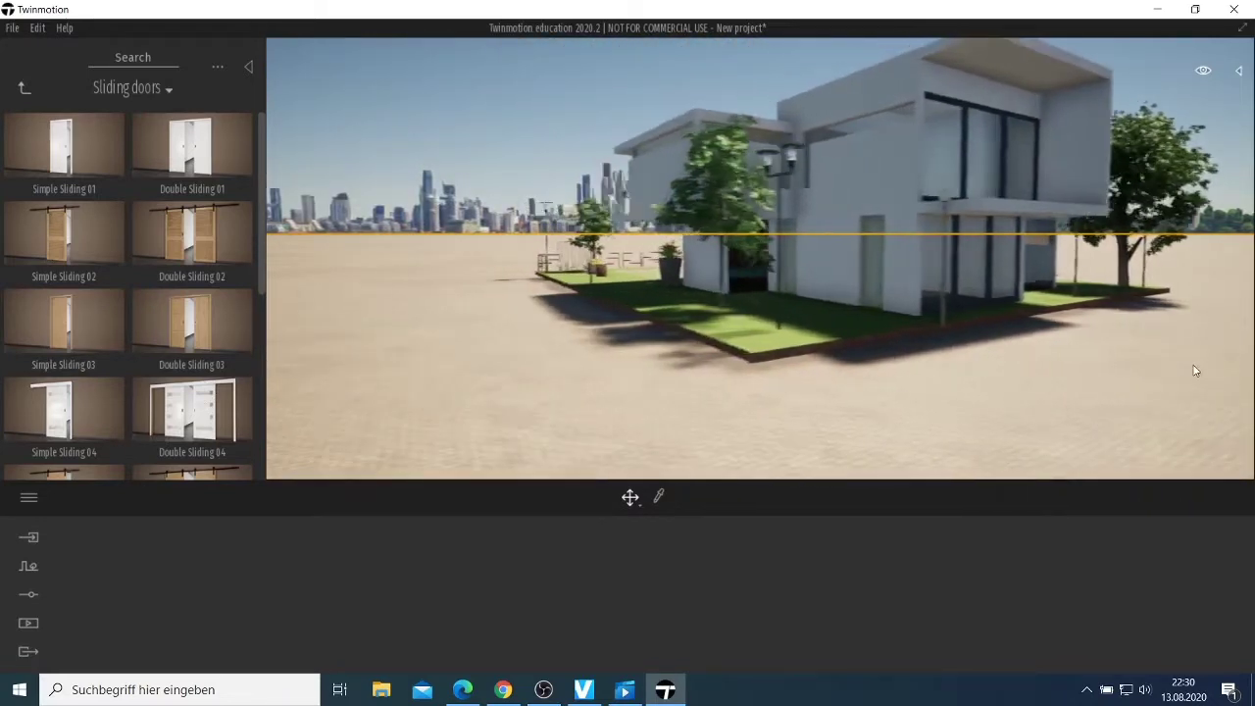
{"action": "key", "text": "w"}
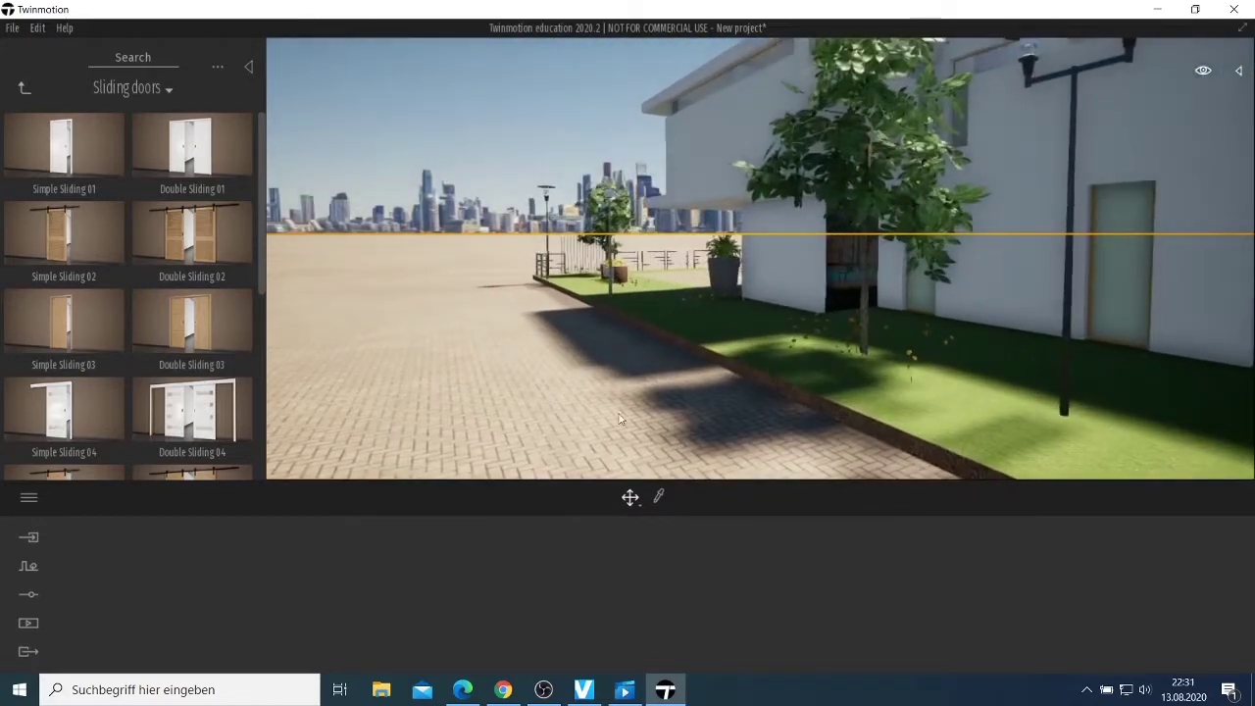
{"action": "left_click", "coordinate": [762, 409]}
{"action": "right_click_drag", "start_coordinate": [661, 415], "coordinate": [844, 415]}
{"action": "left_click", "coordinate": [21, 88]}
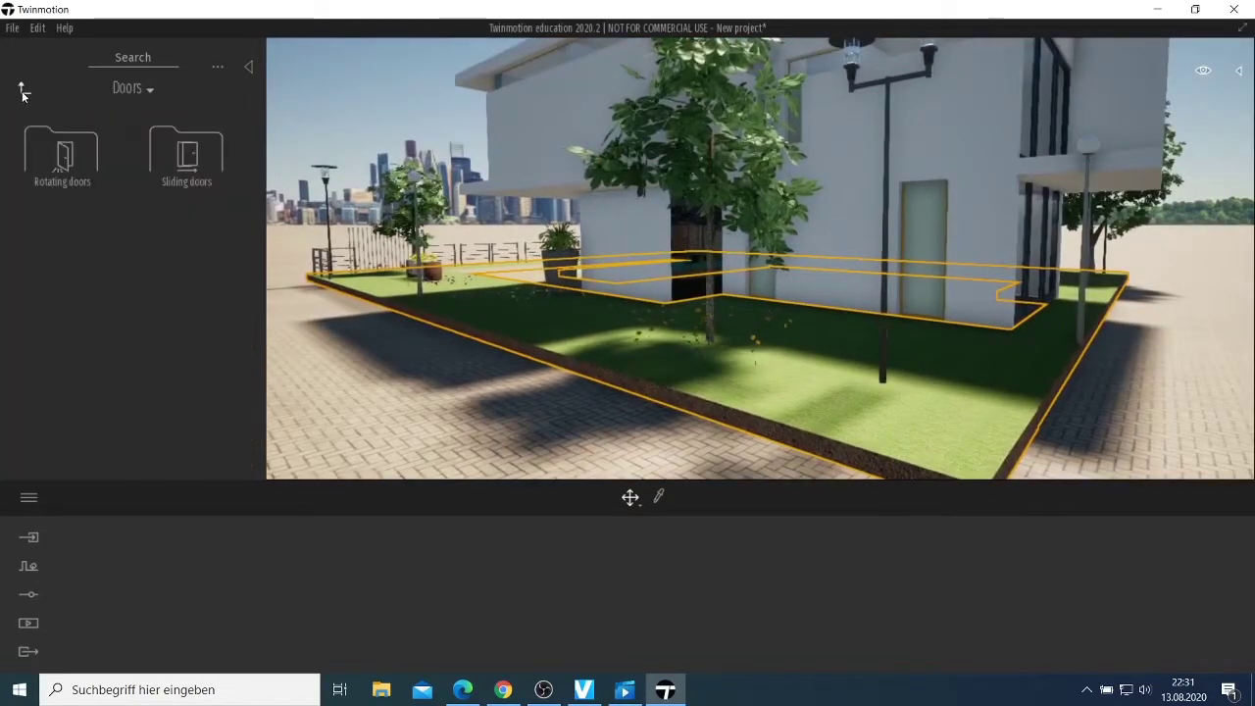
{"action": "left_click", "coordinate": [26, 91]}
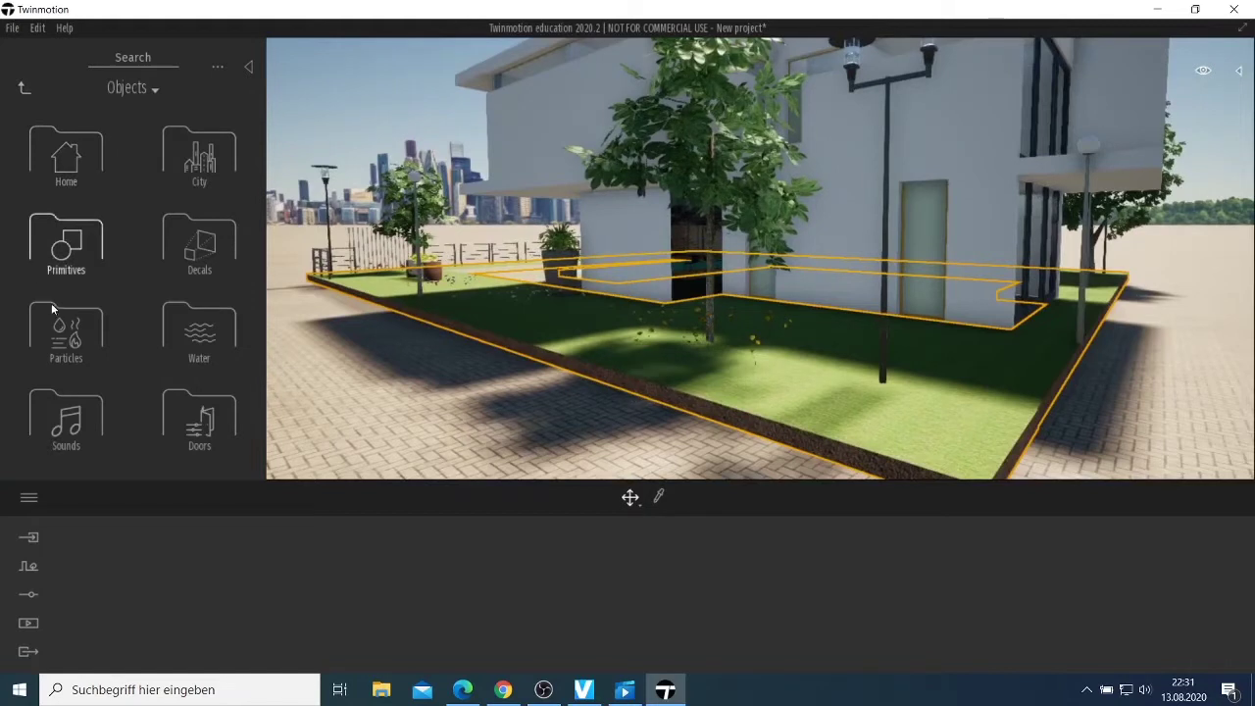
{"action": "left_click", "coordinate": [203, 164]}
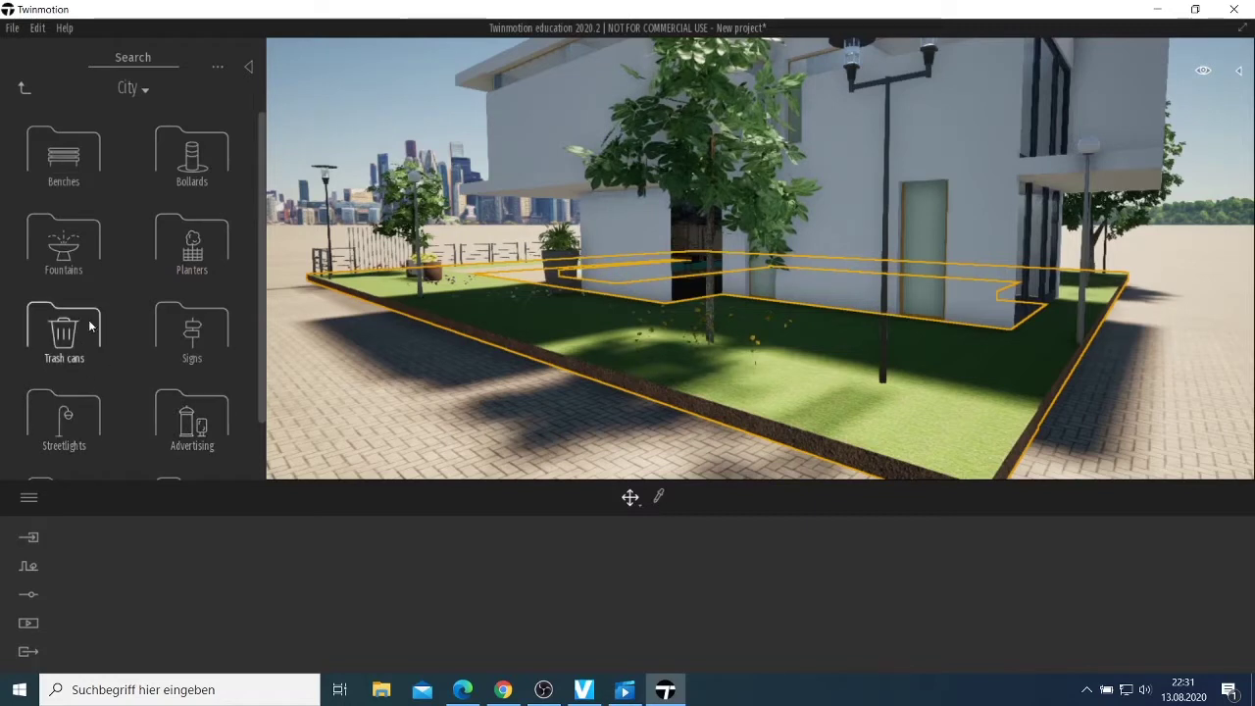
{"action": "left_click", "coordinate": [221, 428]}
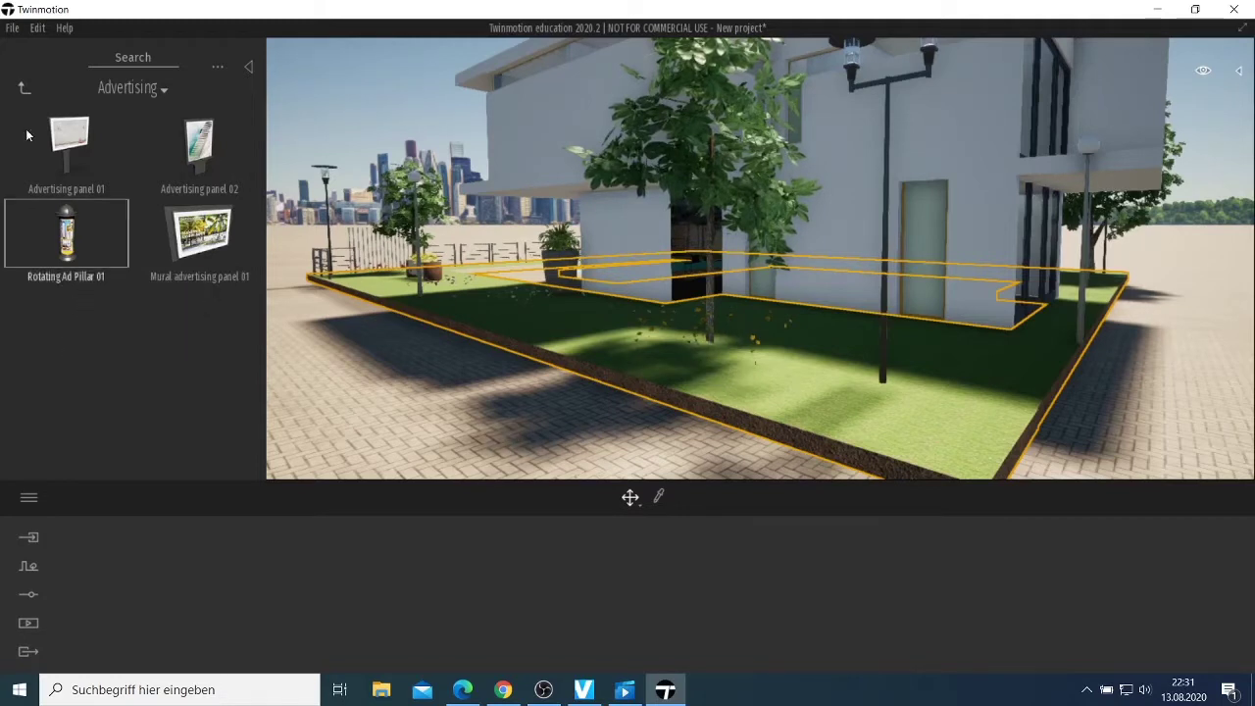
{"action": "left_click", "coordinate": [24, 89]}
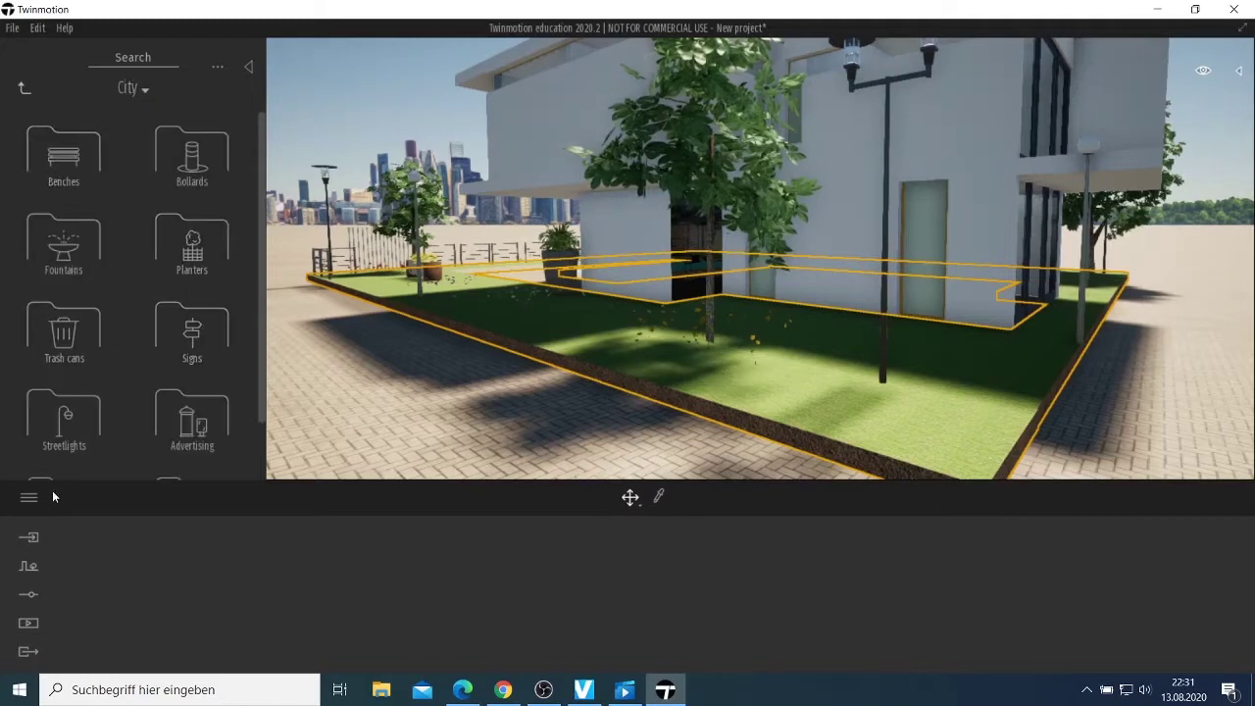
{"action": "scroll", "coordinate": [59, 412], "scroll_direction": "down", "scroll_amount": 2}
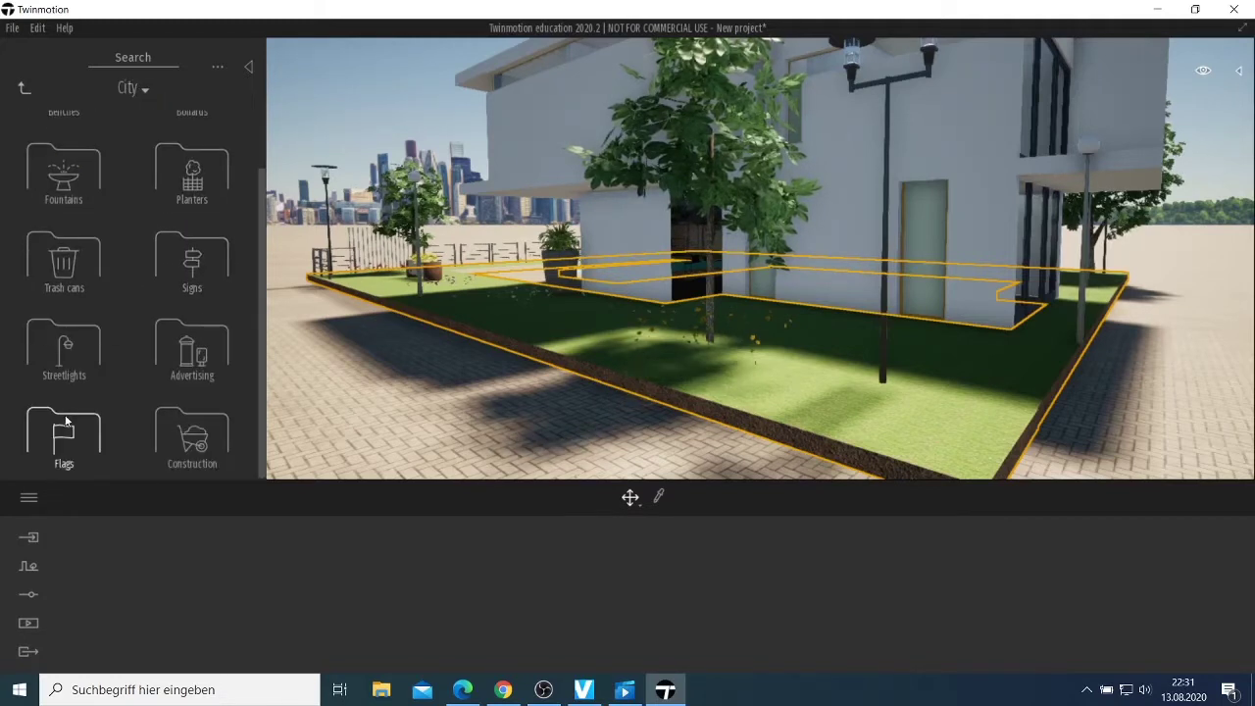
{"action": "left_click", "coordinate": [201, 432]}
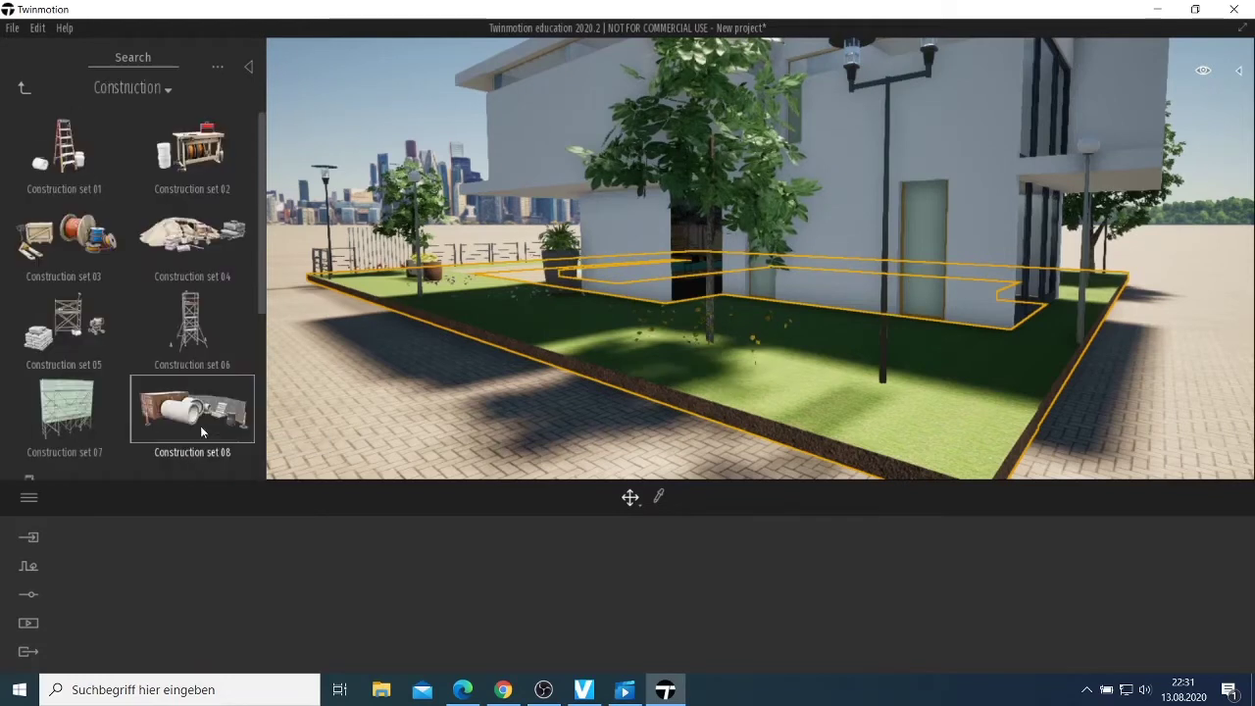
{"action": "left_click", "coordinate": [24, 89]}
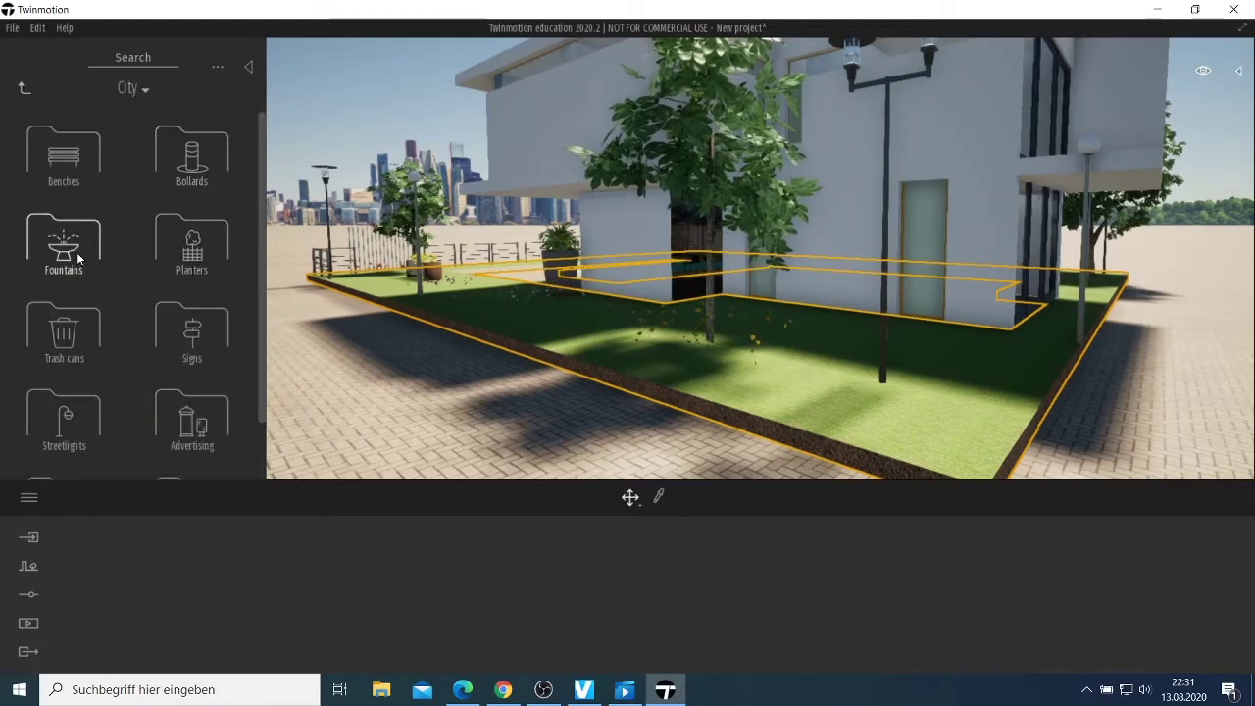
- Place a Photogenic bench on the lawn at the base of the double-headed streetlight and delete it again
{"action": "left_click", "coordinate": [82, 167]}
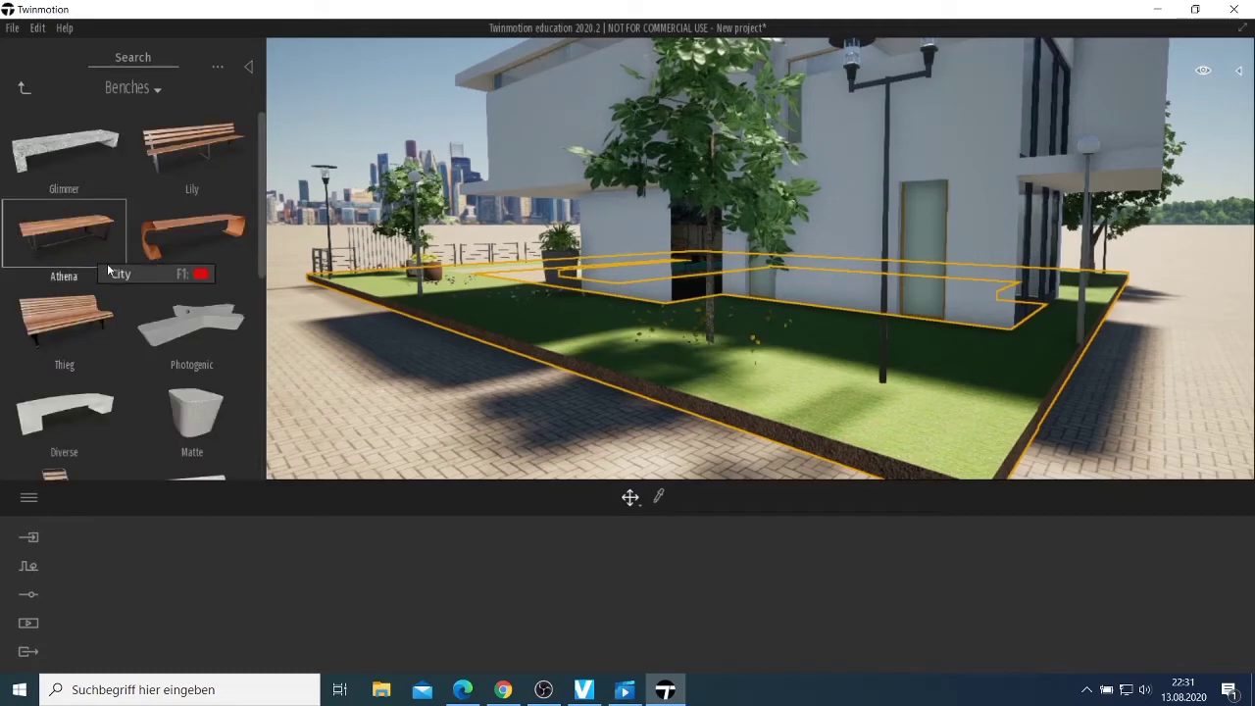
{"action": "left_click_drag", "start_coordinate": [183, 318], "coordinate": [860, 361]}
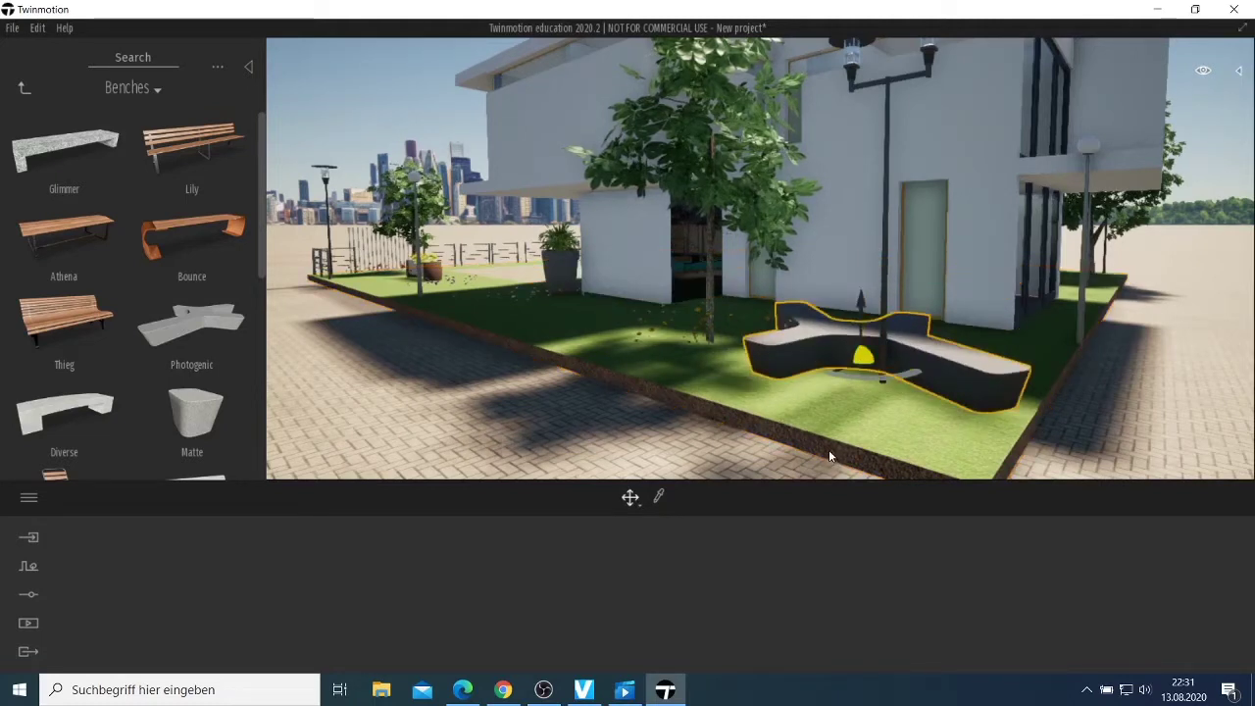
{"action": "scroll", "coordinate": [131, 390], "scroll_direction": "down", "scroll_amount": 1}
{"action": "scroll", "coordinate": [134, 390], "scroll_direction": "down", "scroll_amount": 2}
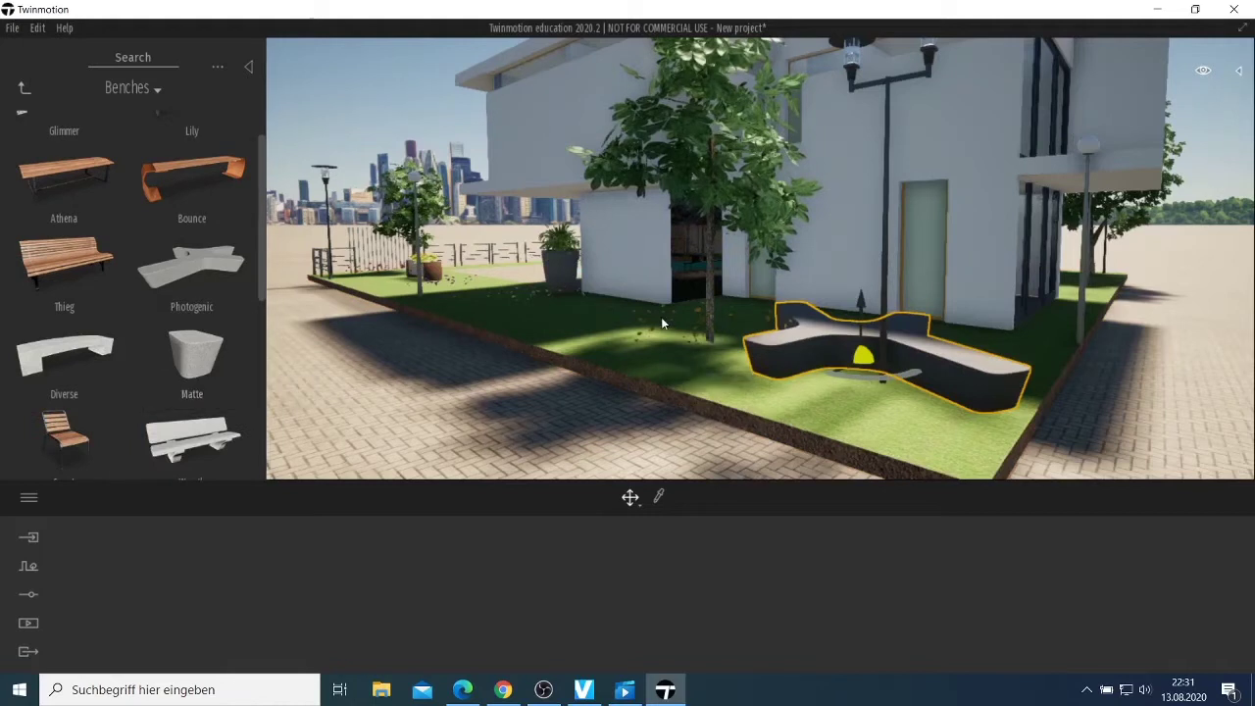
{"action": "left_click", "coordinate": [36, 29]}
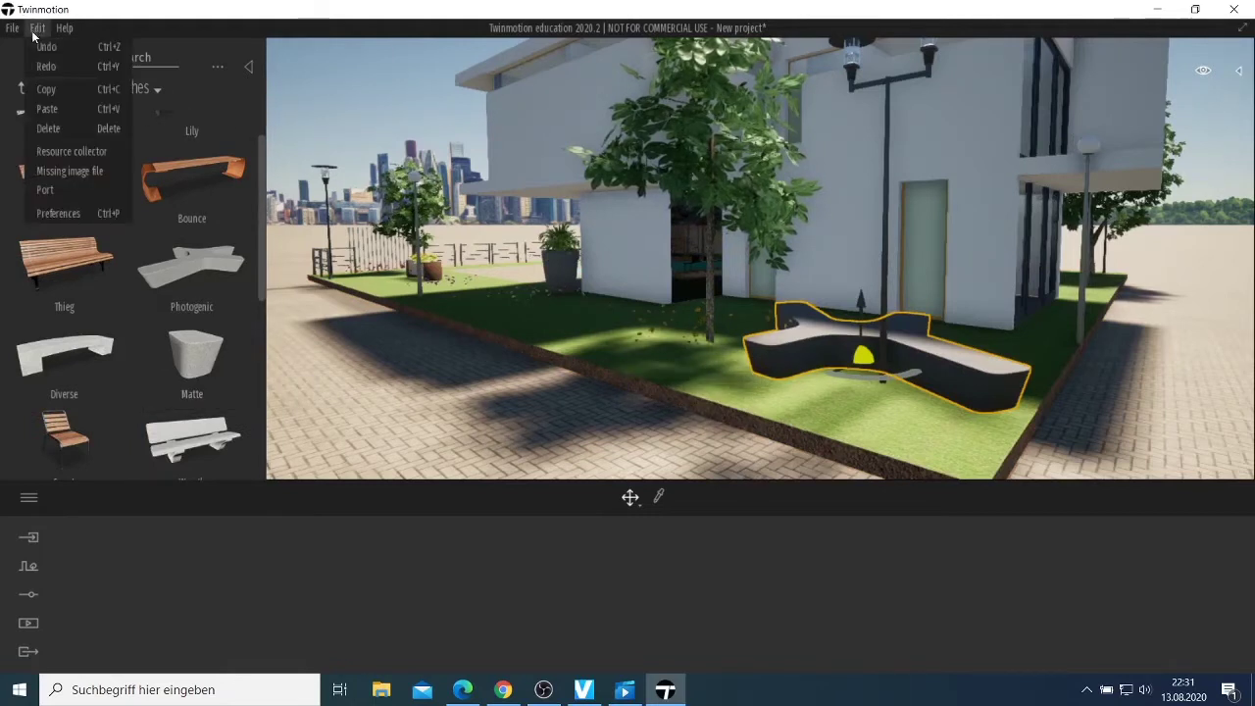
{"action": "left_click", "coordinate": [49, 129]}
- Place a Photogenic bench on the corner lawn so that it wraps around the base of the double-headed streetlight
{"action": "scroll", "coordinate": [211, 392], "scroll_direction": "down", "scroll_amount": 5}
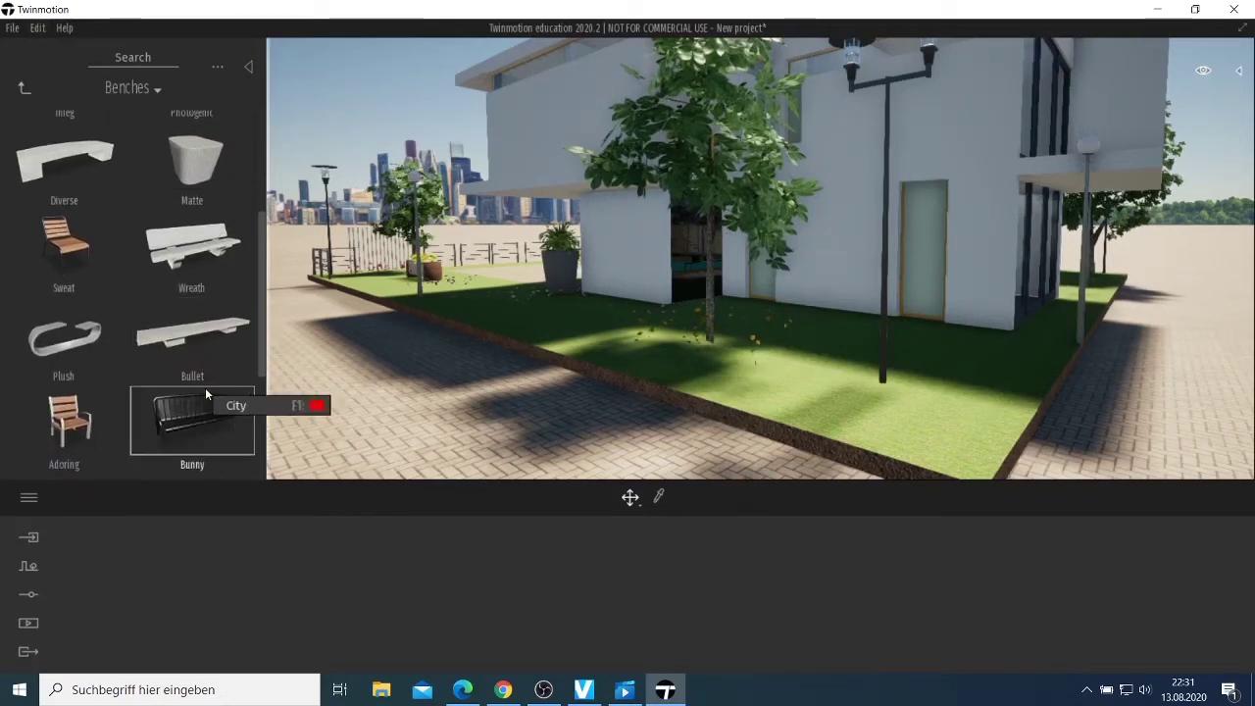
{"action": "scroll", "coordinate": [204, 387], "scroll_direction": "up", "scroll_amount": 5}
{"action": "scroll", "coordinate": [110, 328], "scroll_direction": "up", "scroll_amount": 1}
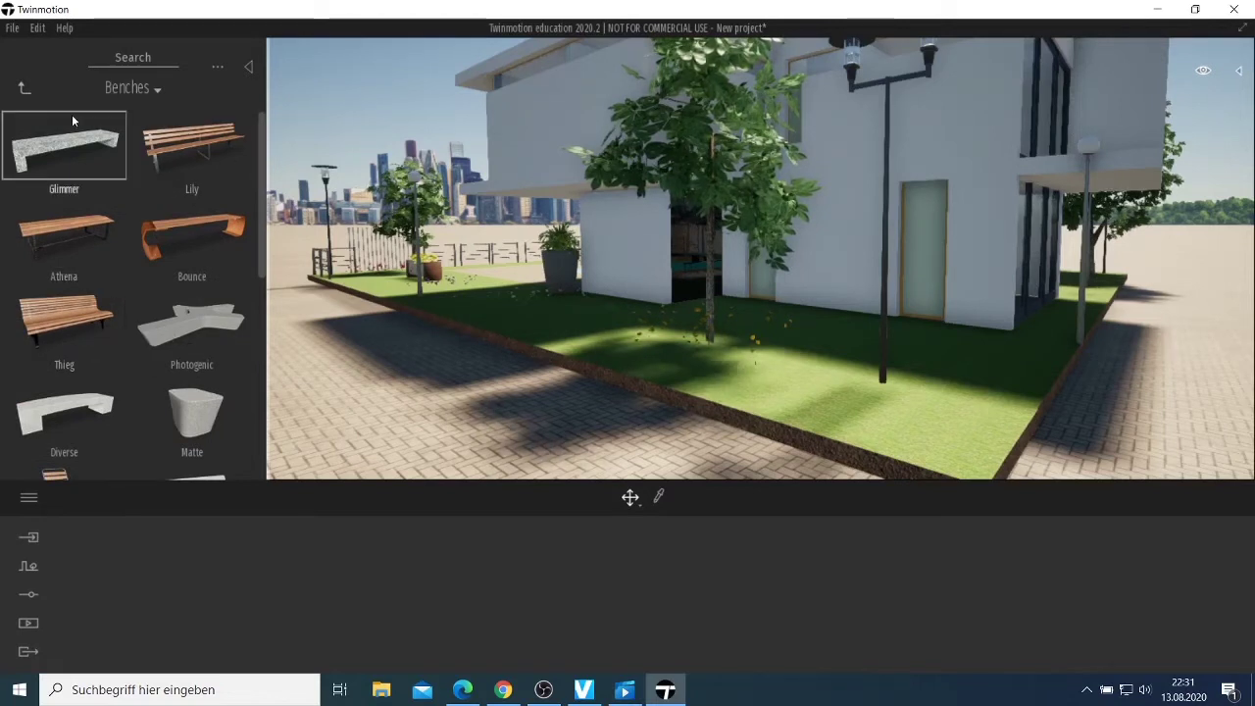
{"action": "scroll", "coordinate": [68, 409], "scroll_direction": "down", "scroll_amount": 2}
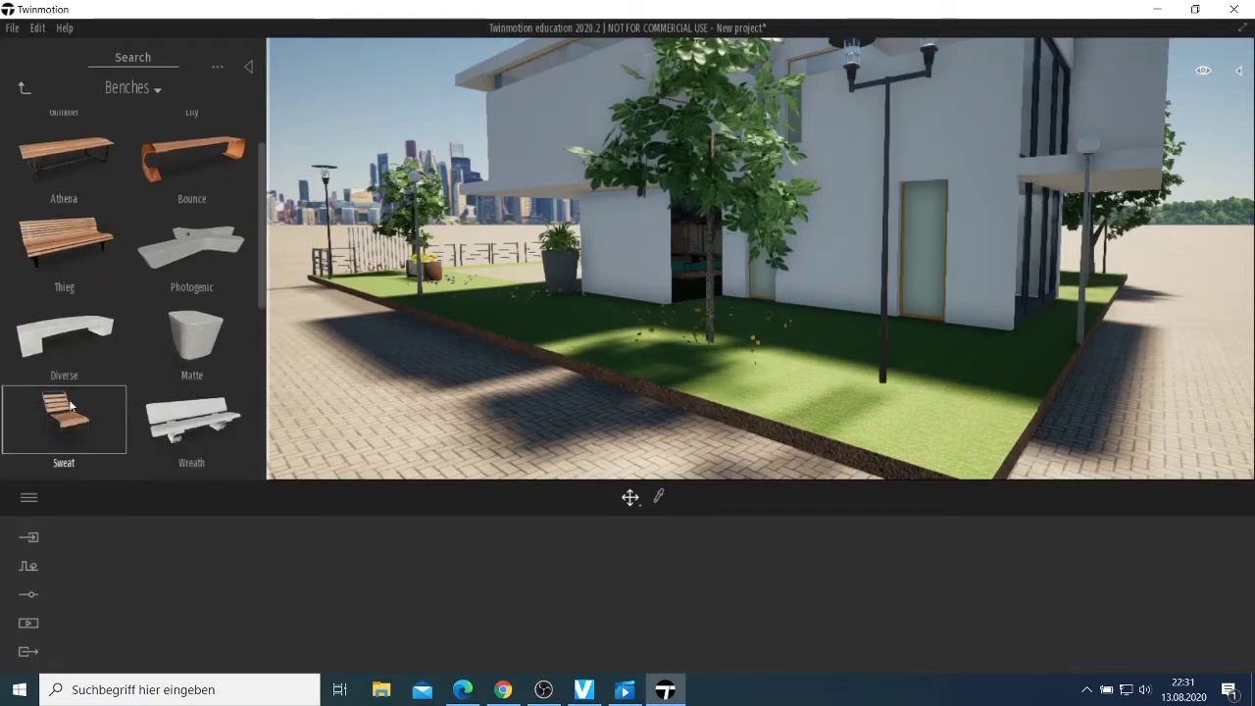
{"action": "left_click_drag", "start_coordinate": [169, 259], "coordinate": [864, 361]}
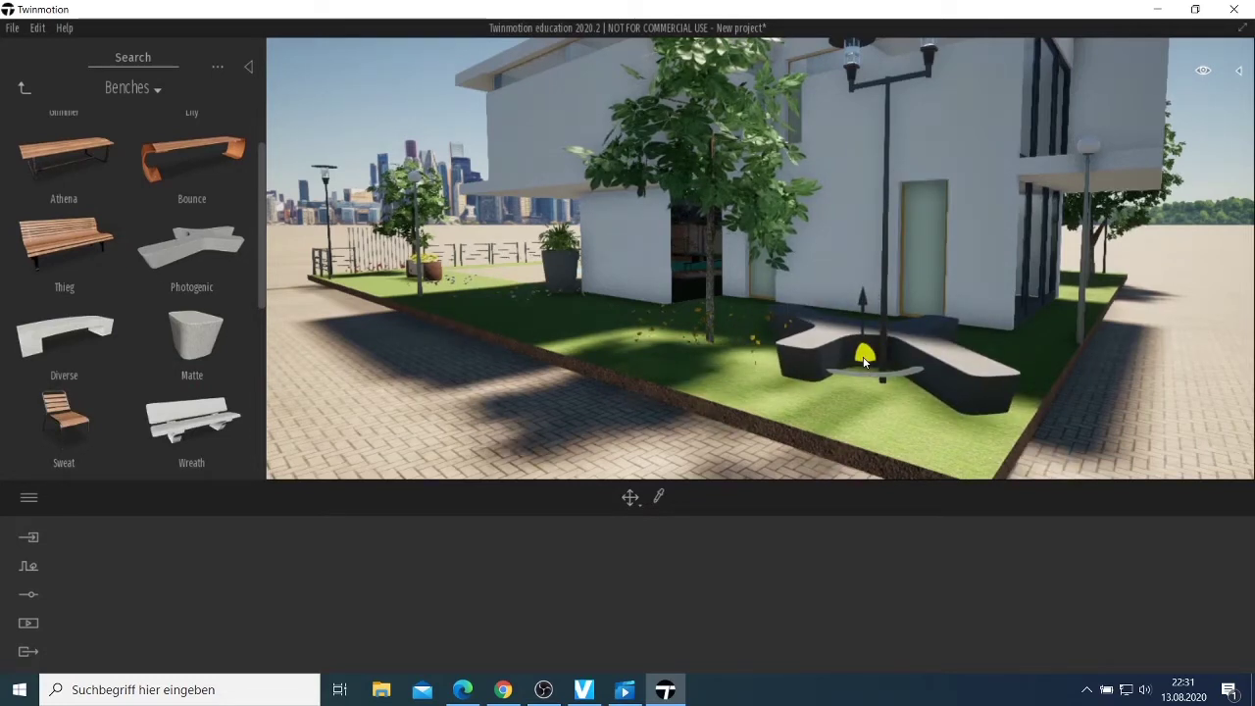
- Undo the Photogenic bench placement and place a Diverse bench on the lawn close to the house wall instead
{"action": "key", "text": "ctrl+z"}
{"action": "left_click_drag", "start_coordinate": [67, 345], "coordinate": [699, 413]}
{"action": "scroll", "coordinate": [824, 433], "scroll_direction": "down", "scroll_amount": 3}
{"action": "right_click_drag", "start_coordinate": [810, 425], "coordinate": [468, 447]}
{"action": "key", "text": "d"}
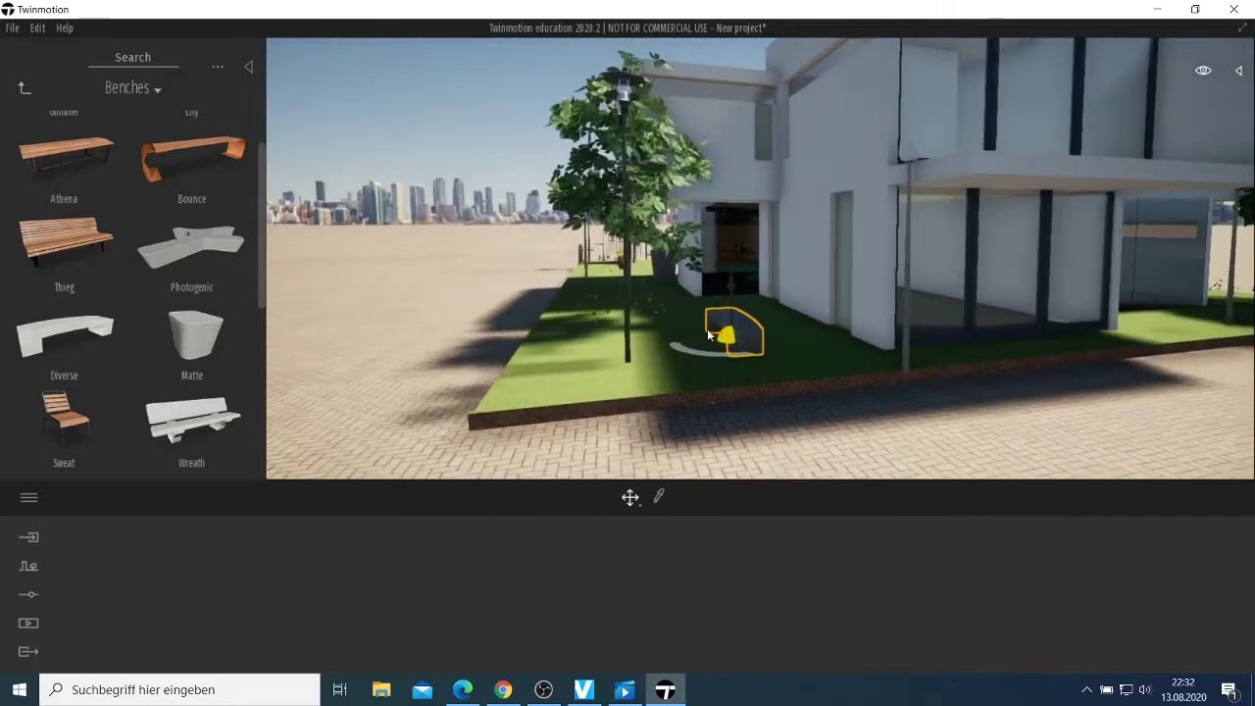
{"action": "left_click_drag", "start_coordinate": [730, 345], "coordinate": [787, 327]}
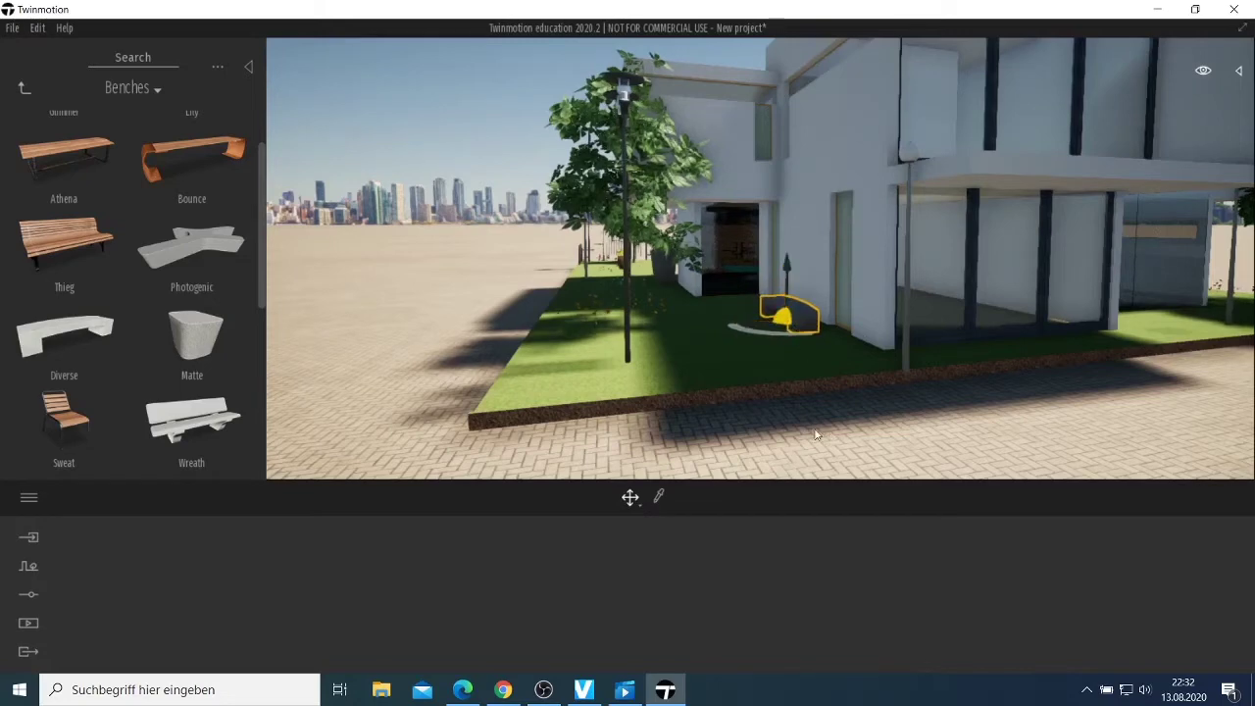
{"action": "left_click", "coordinate": [853, 433]}
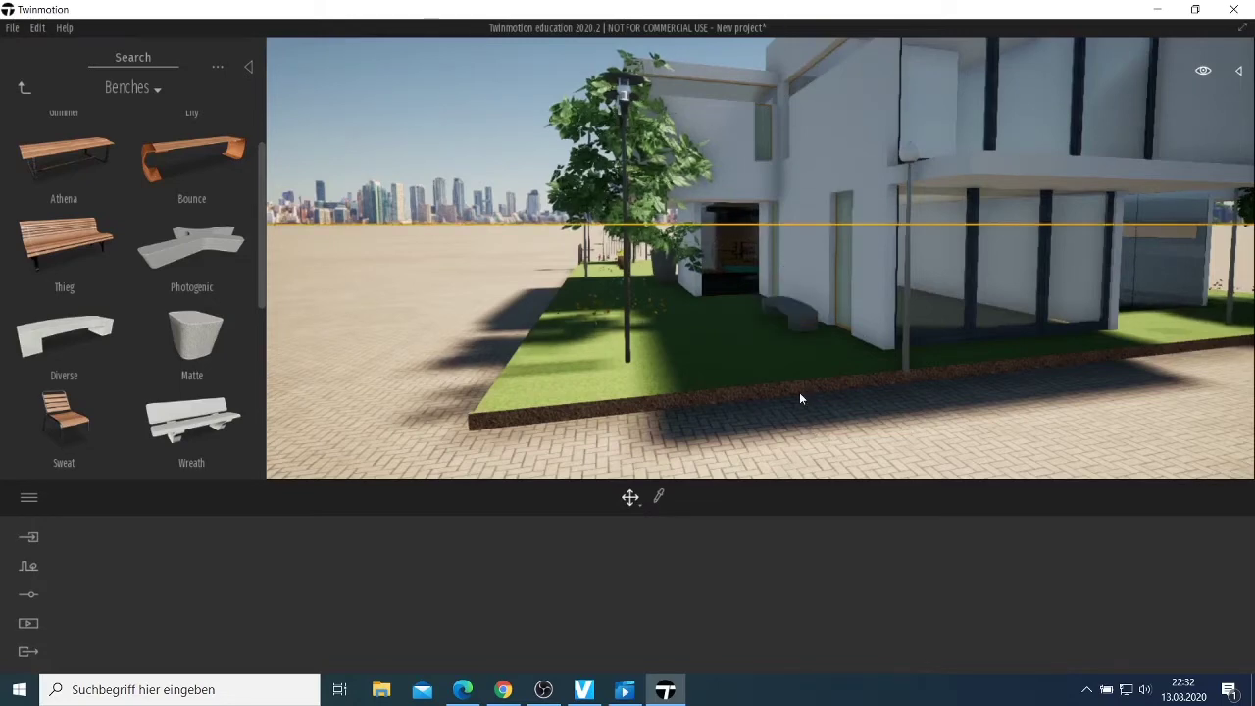
- Go to the pool terrace and look through the City object categories for something suited to the pool
{"action": "key", "text": "Up"}
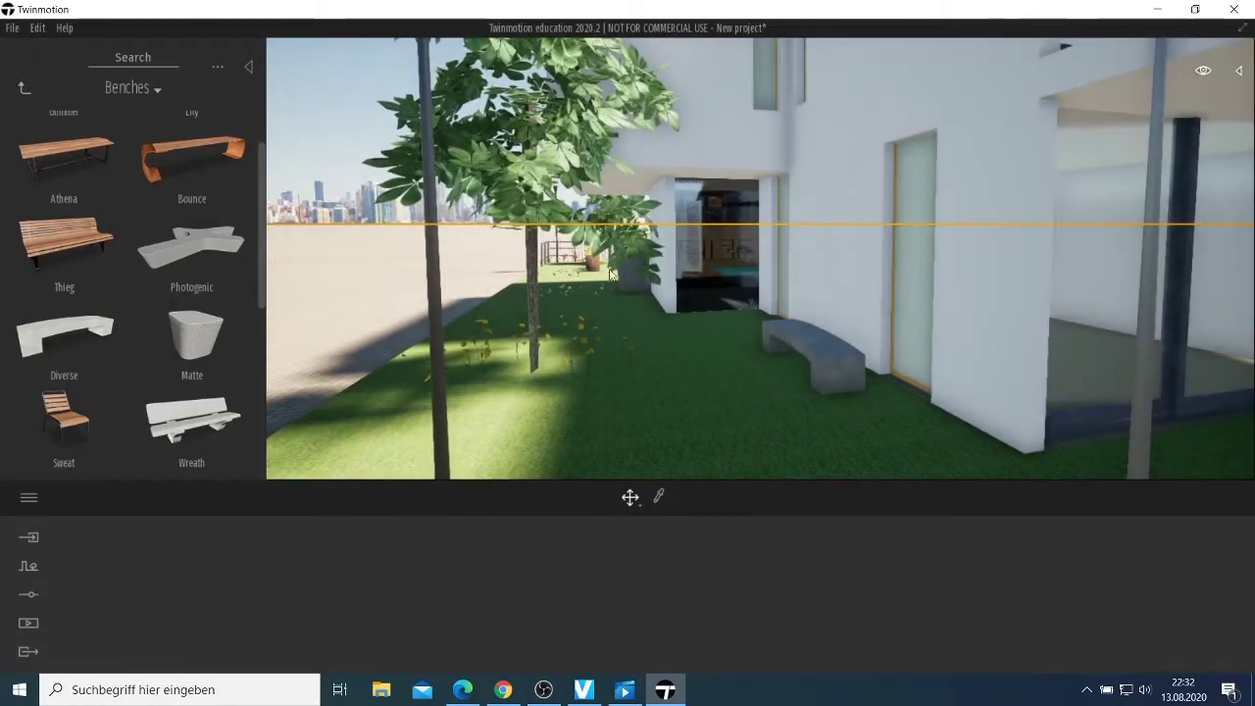
{"action": "scroll", "coordinate": [723, 297], "scroll_direction": "up", "scroll_amount": 3}
{"action": "scroll", "coordinate": [730, 299], "scroll_direction": "up", "scroll_amount": 3}
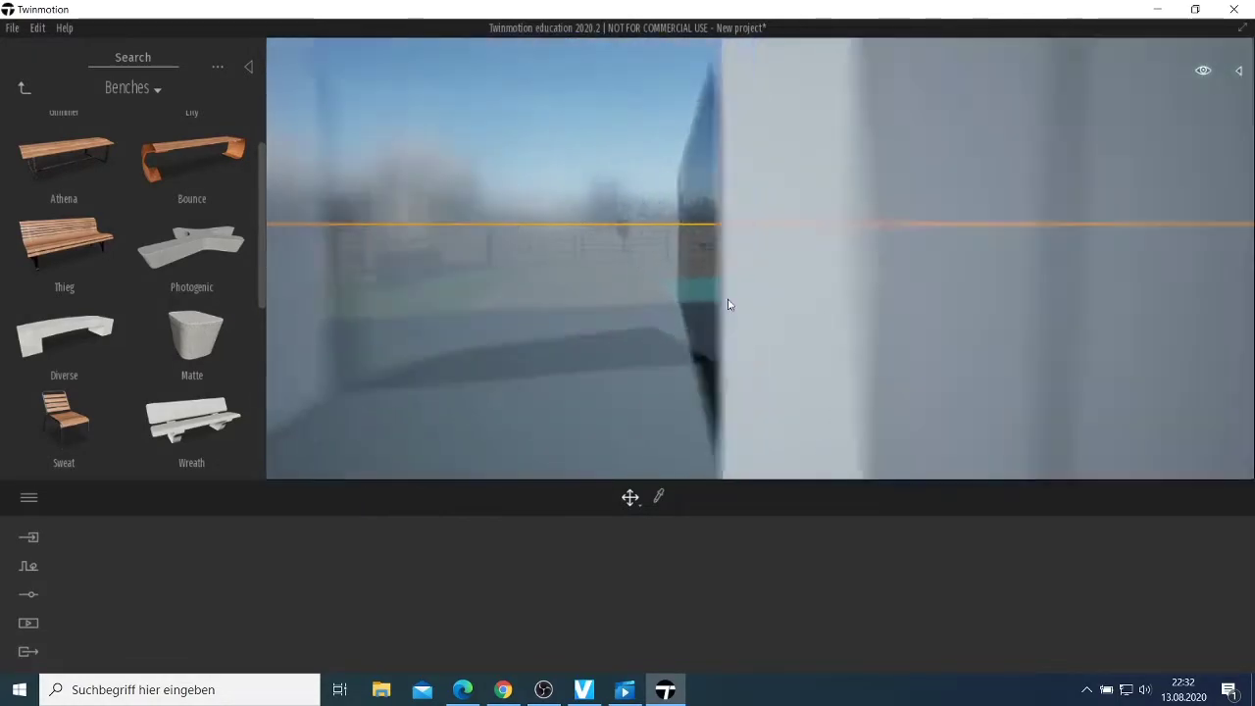
{"action": "scroll", "coordinate": [725, 303], "scroll_direction": "up", "scroll_amount": 2}
{"action": "scroll", "coordinate": [725, 308], "scroll_direction": "down", "scroll_amount": 3}
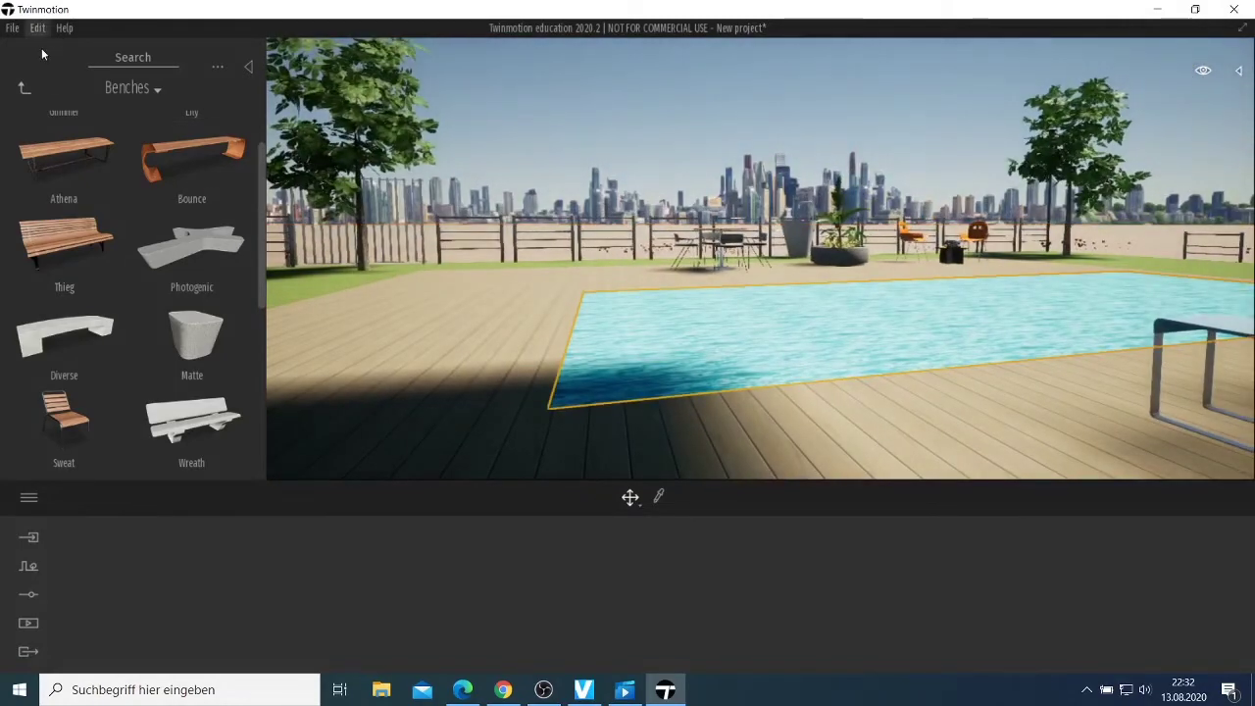
{"action": "left_click", "coordinate": [24, 87]}
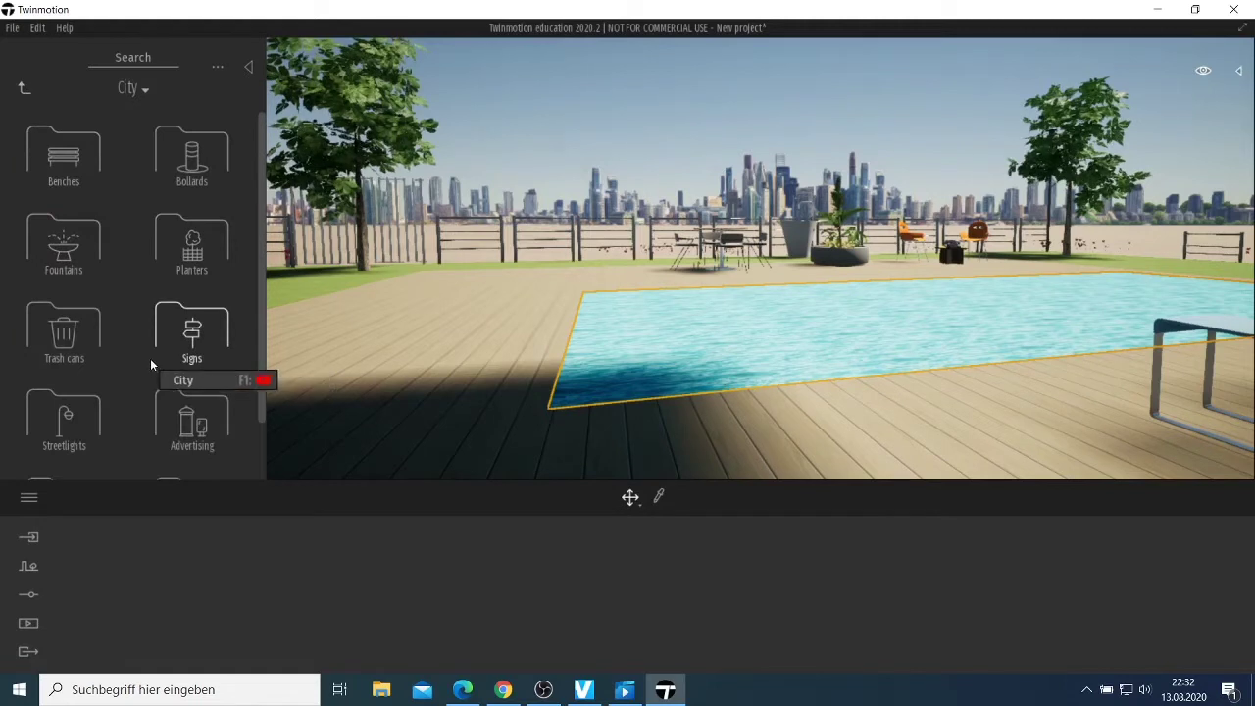
{"action": "scroll", "coordinate": [69, 359], "scroll_direction": "down", "scroll_amount": 1}
{"action": "scroll", "coordinate": [186, 245], "scroll_direction": "up", "scroll_amount": 1}
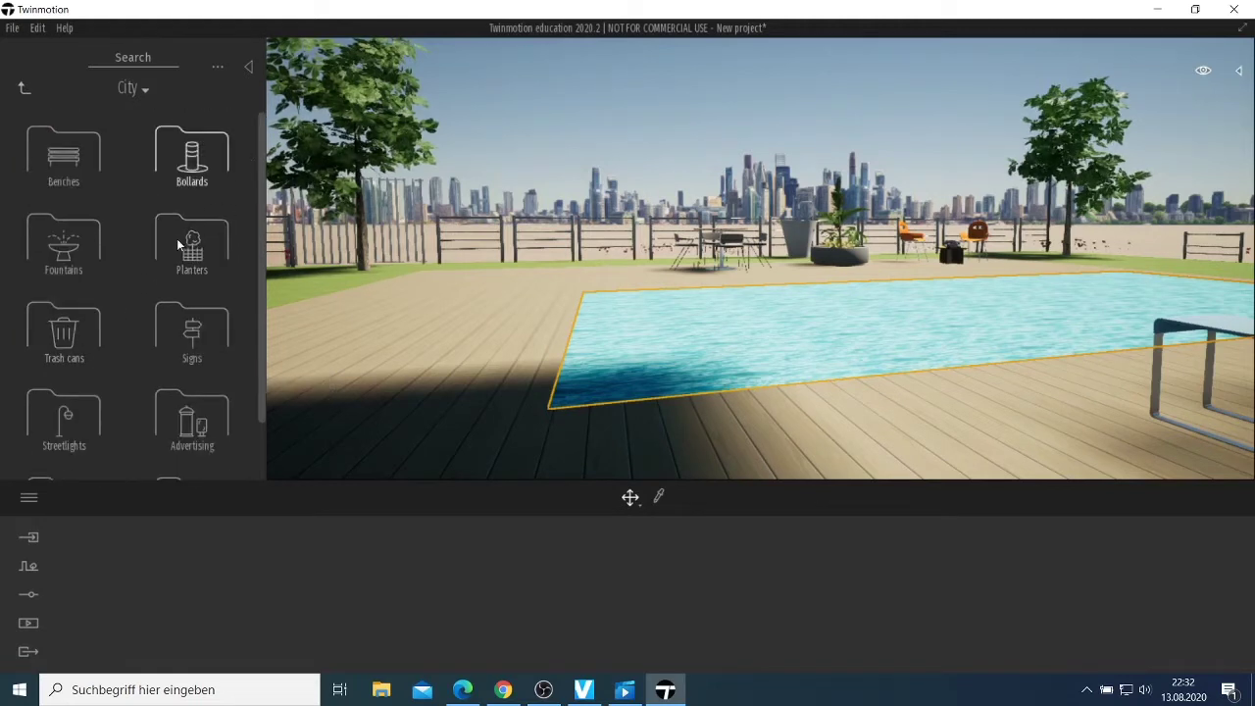
{"action": "scroll", "coordinate": [200, 333], "scroll_direction": "down", "scroll_amount": 1}
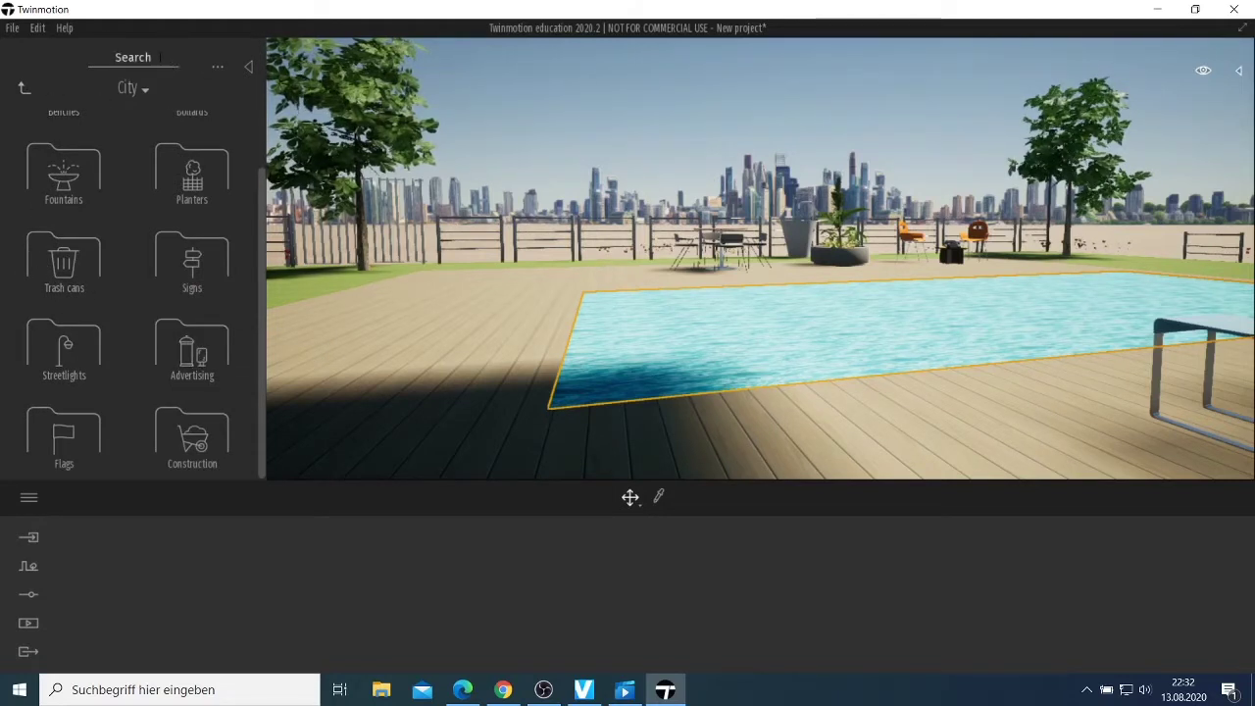
- Search the City category for Waterfall and Swimming items
{"action": "type", "text": "wa"}
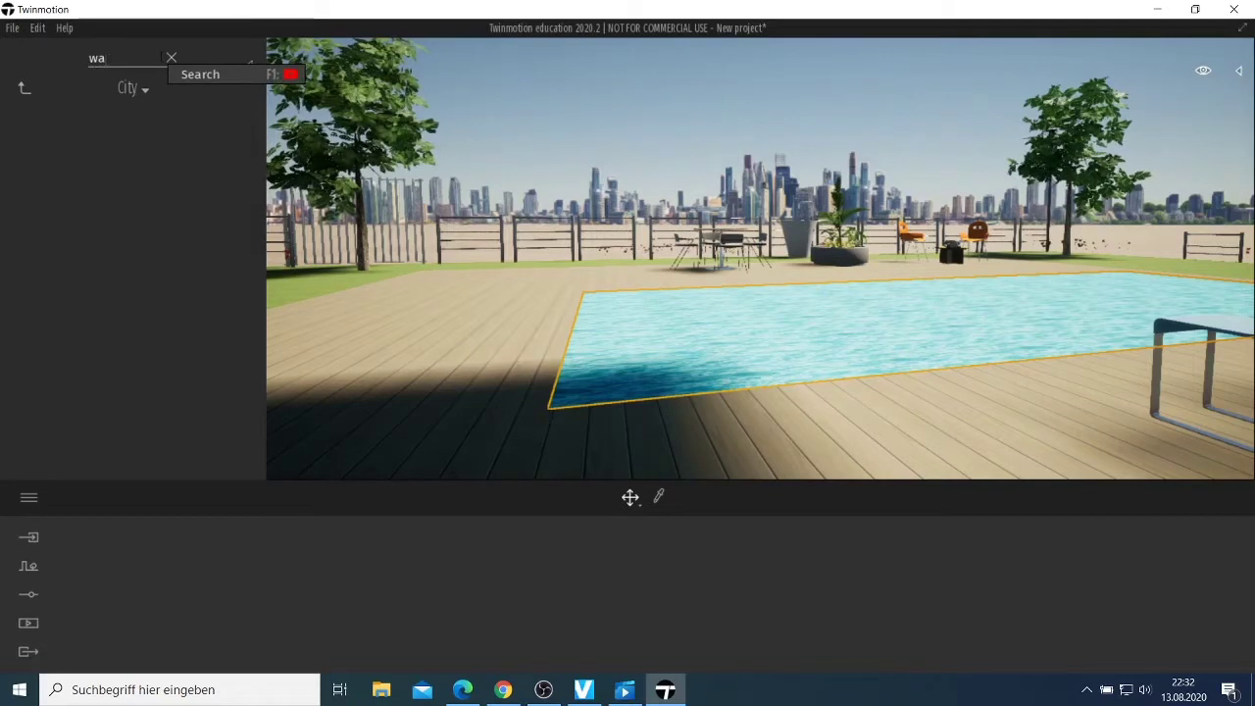
{"action": "type", "text": "te"}
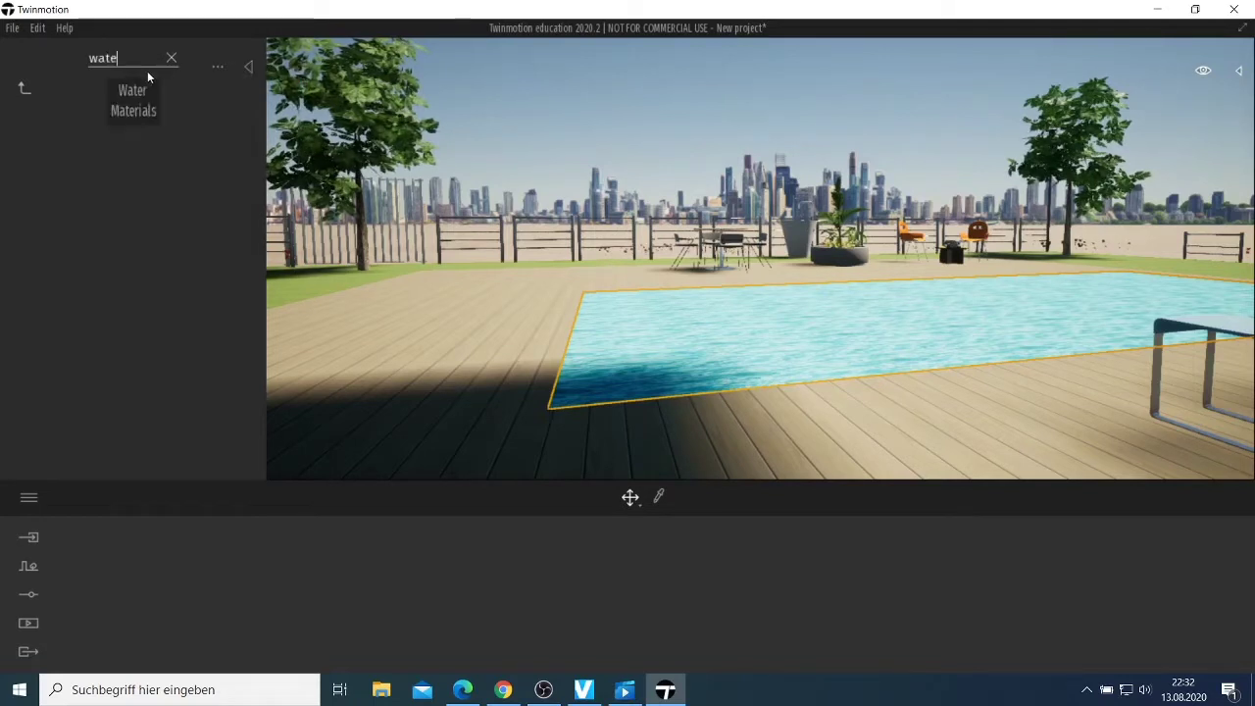
{"action": "type", "text": "r"}
{"action": "left_click", "coordinate": [145, 113]}
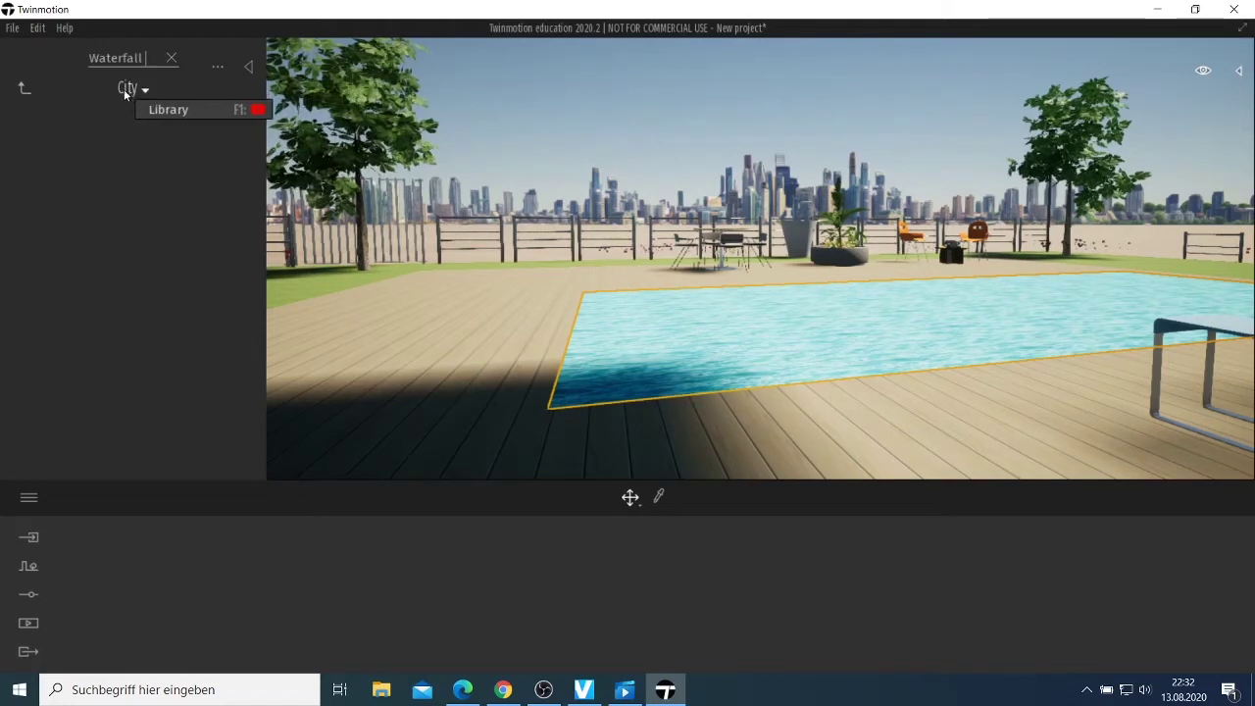
{"action": "left_click", "coordinate": [172, 61]}
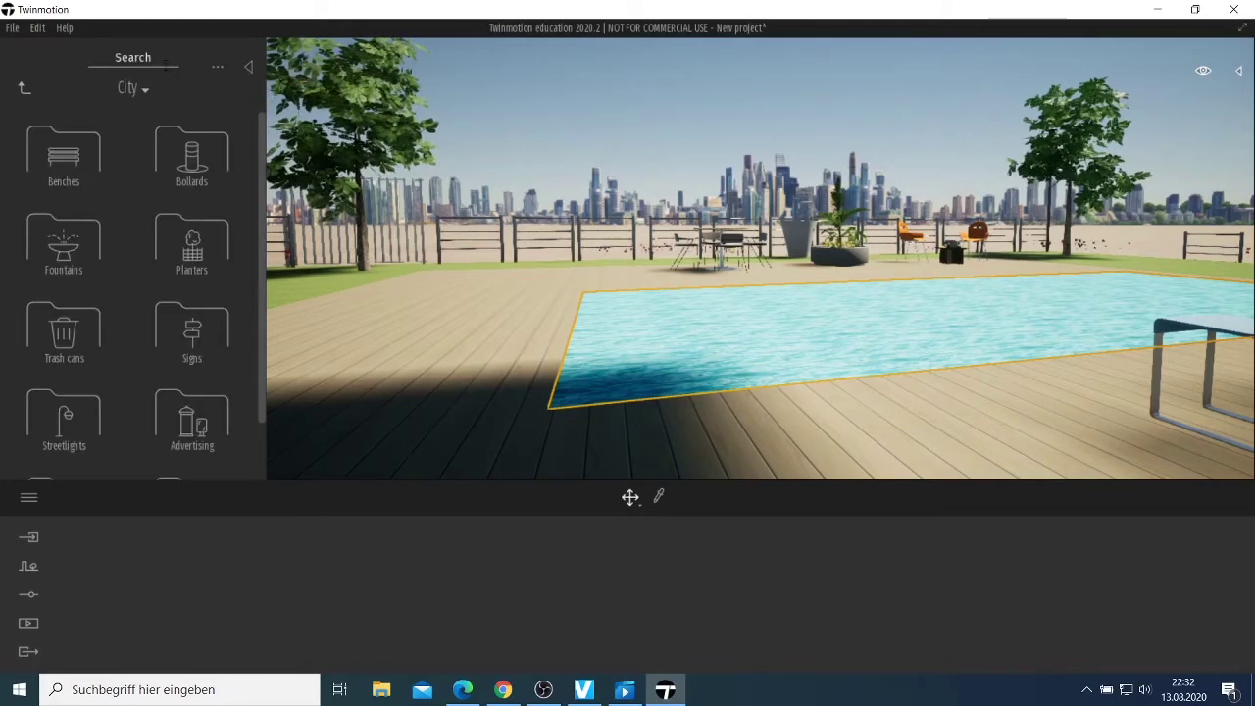
{"action": "type", "text": "sw"}
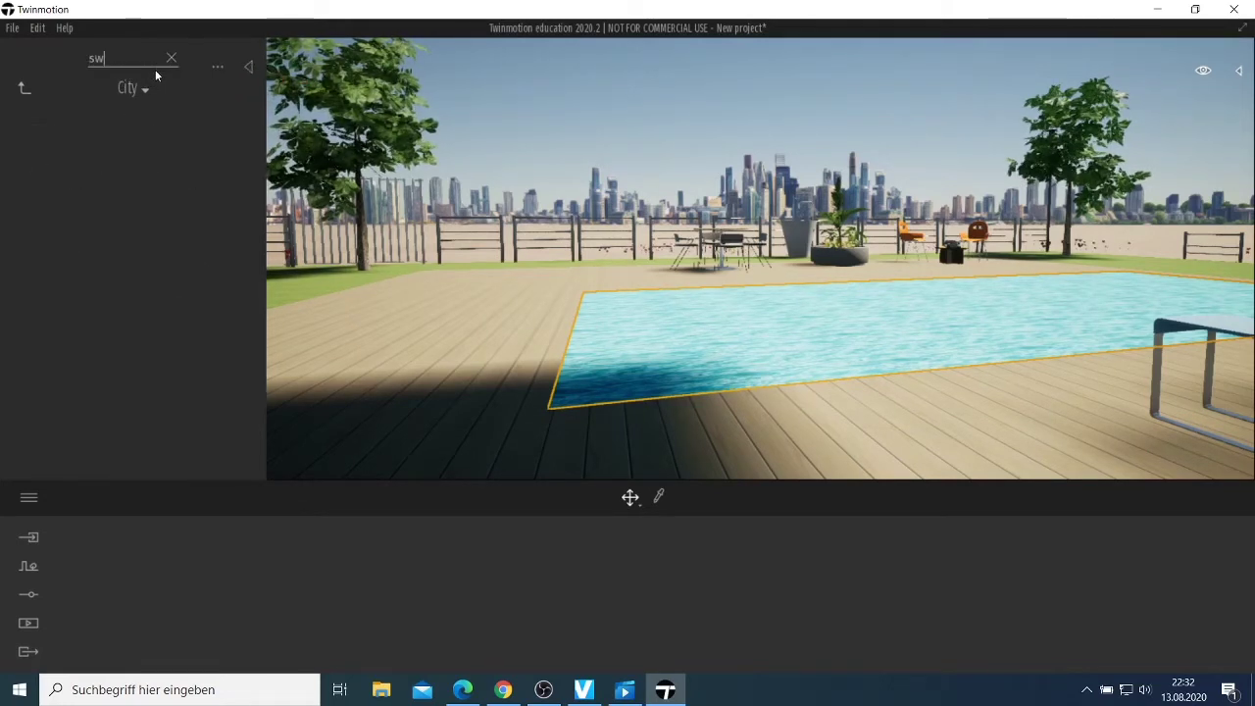
{"action": "type", "text": "immi"}
{"action": "left_click", "coordinate": [149, 86]}
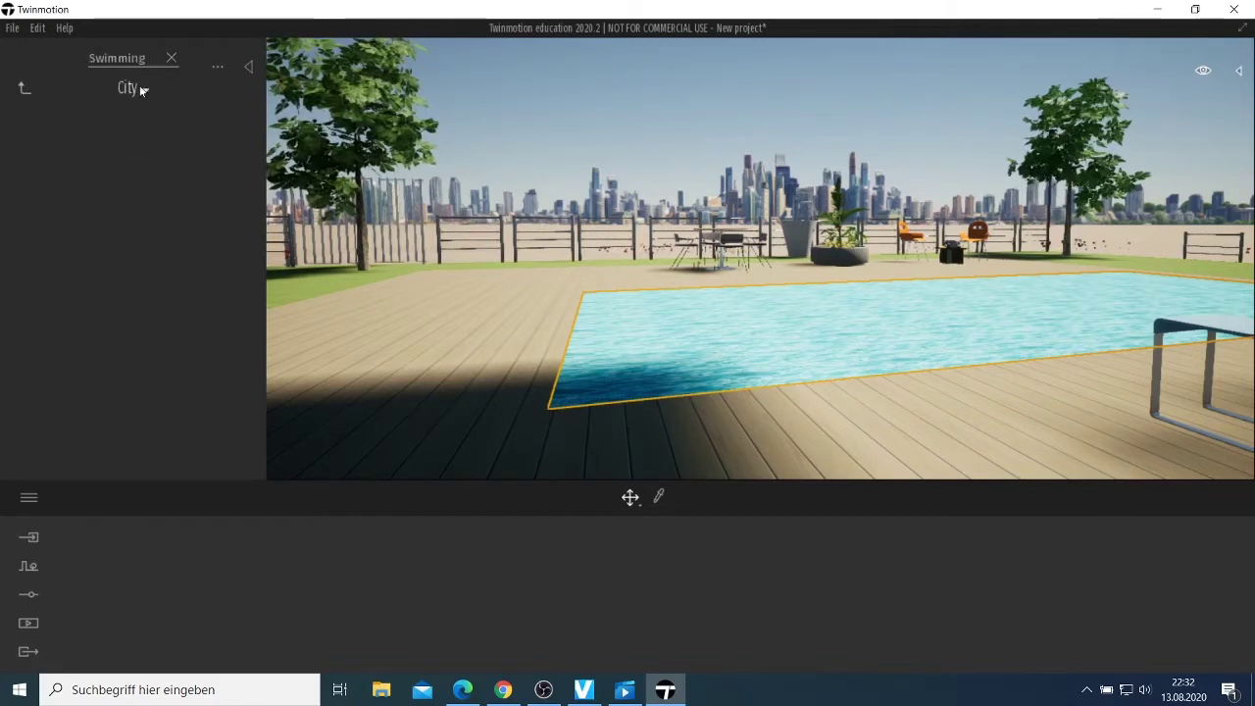
- Search the whole library for water and apply the Pool 02 material to the pool surface
{"action": "left_click", "coordinate": [19, 91]}
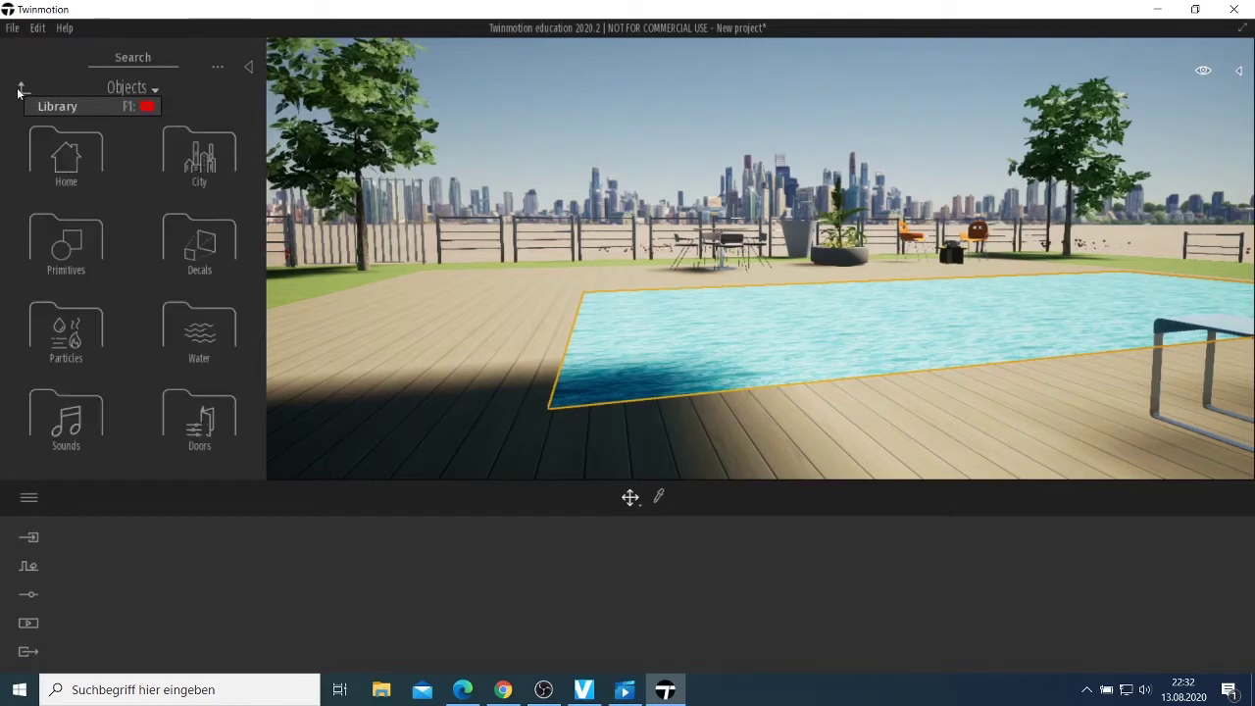
{"action": "left_click", "coordinate": [111, 65]}
{"action": "type", "text": "wa"}
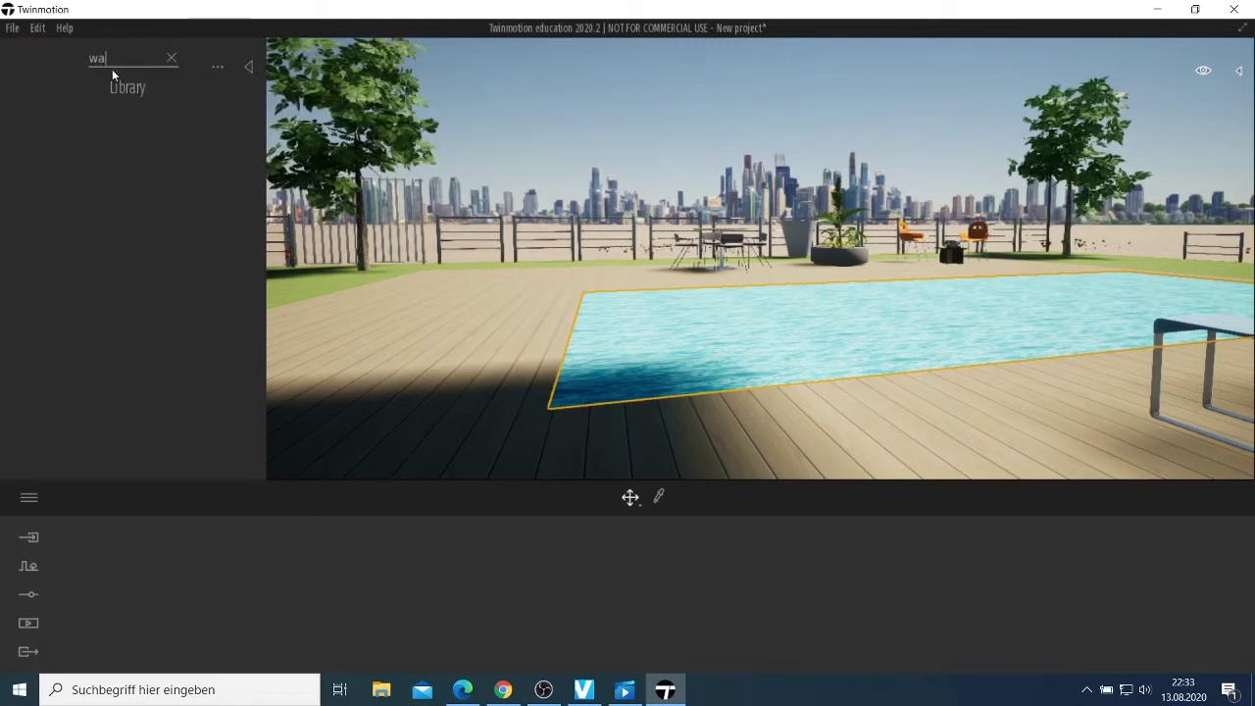
{"action": "type", "text": "ter"}
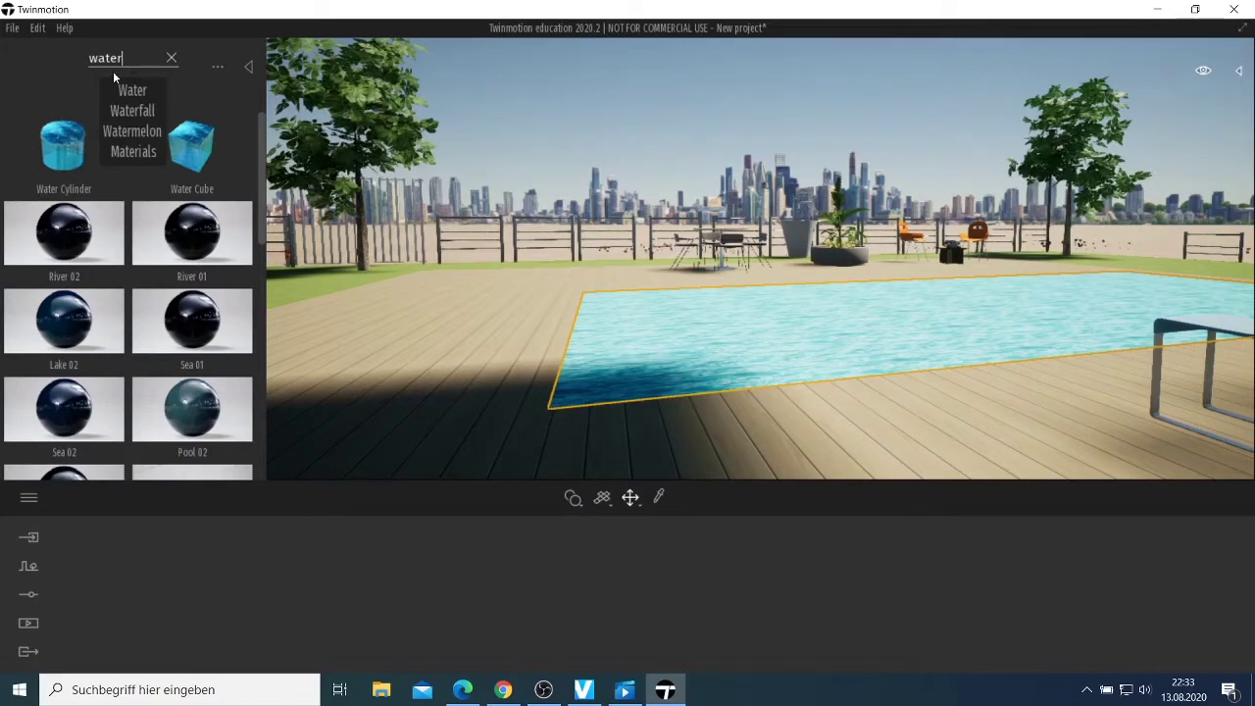
{"action": "mouse_move", "coordinate": [100, 202]}
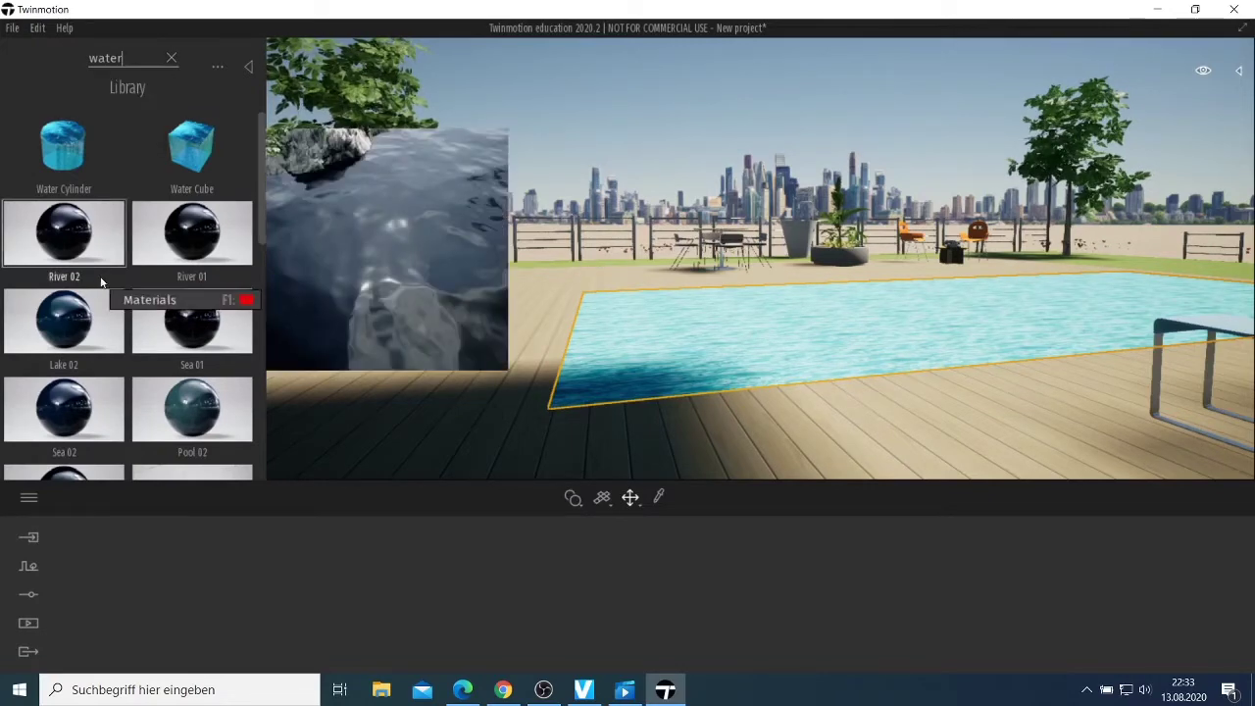
{"action": "scroll", "coordinate": [100, 257], "scroll_direction": "down", "scroll_amount": 5}
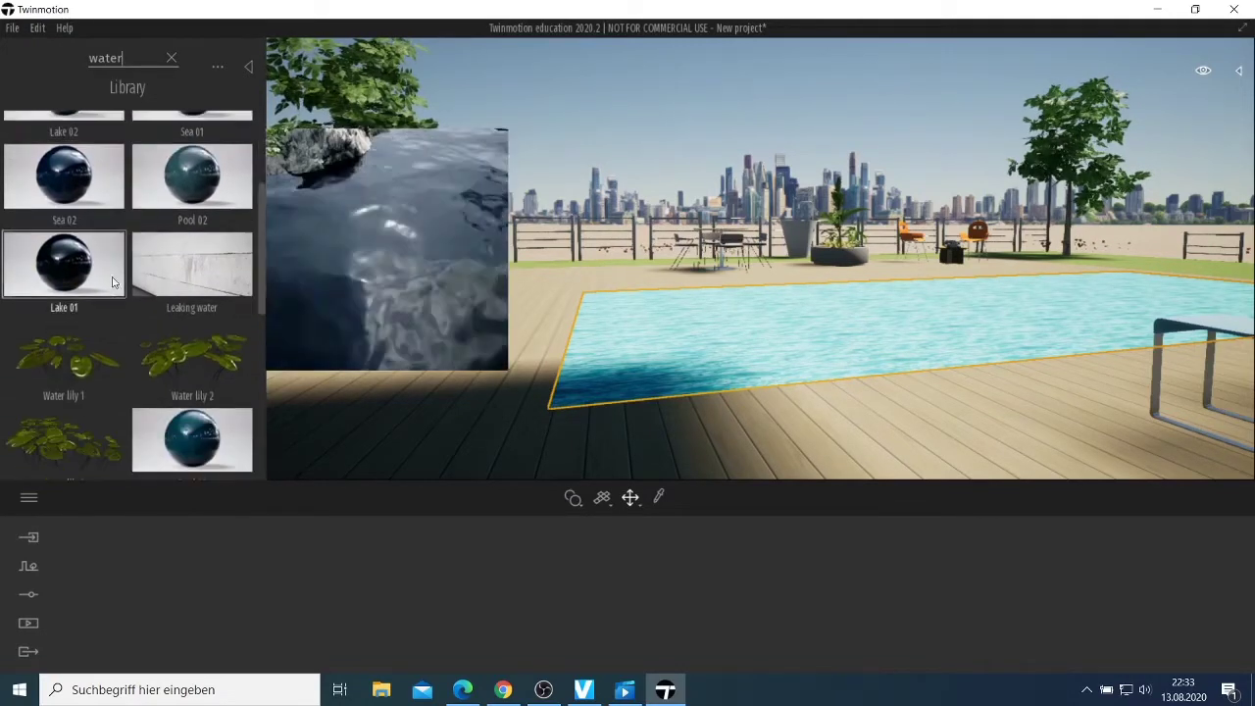
{"action": "scroll", "coordinate": [114, 280], "scroll_direction": "up", "scroll_amount": 1}
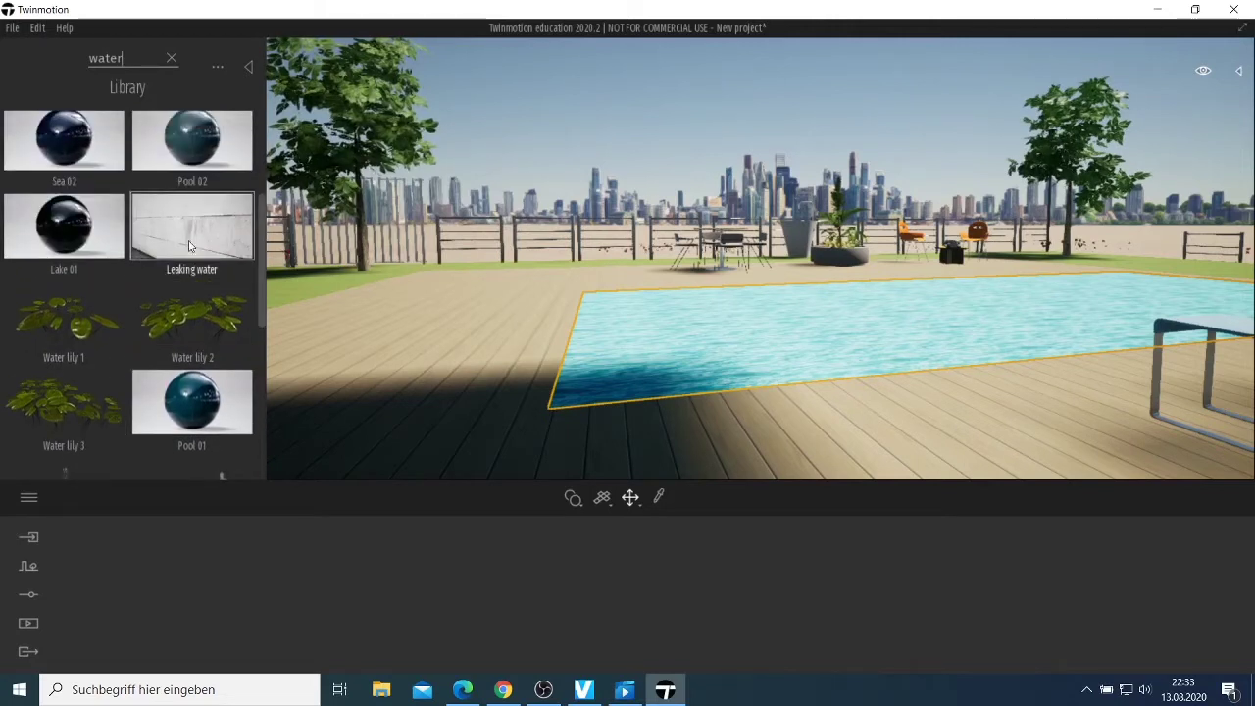
{"action": "mouse_move", "coordinate": [47, 235]}
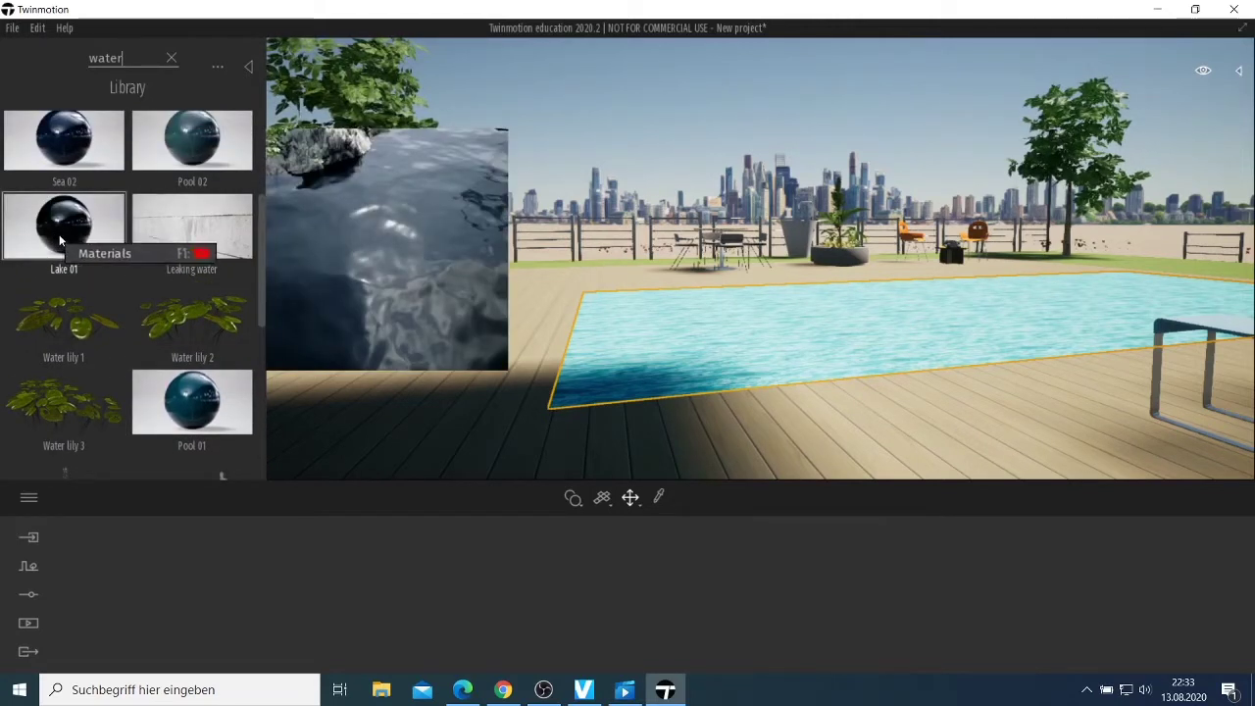
{"action": "scroll", "coordinate": [196, 220], "scroll_direction": "up", "scroll_amount": 1}
{"action": "mouse_move", "coordinate": [211, 214]}
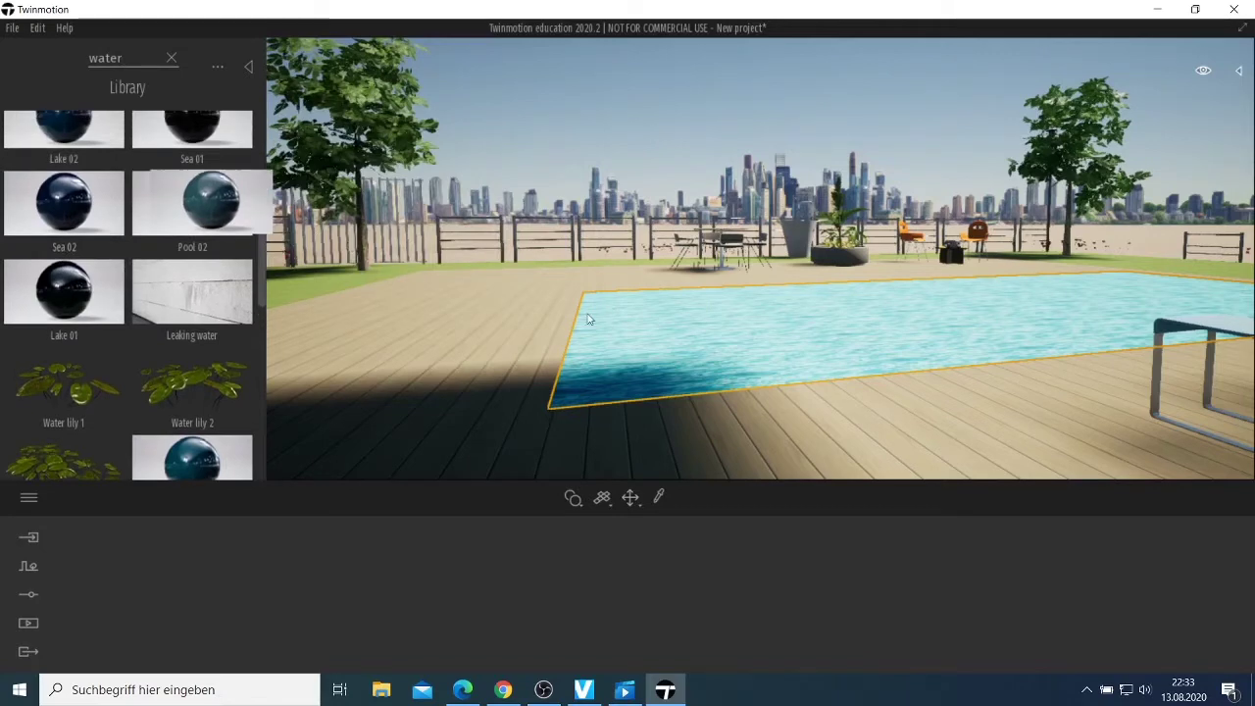
{"action": "left_click_drag", "start_coordinate": [631, 336], "coordinate": [634, 336]}
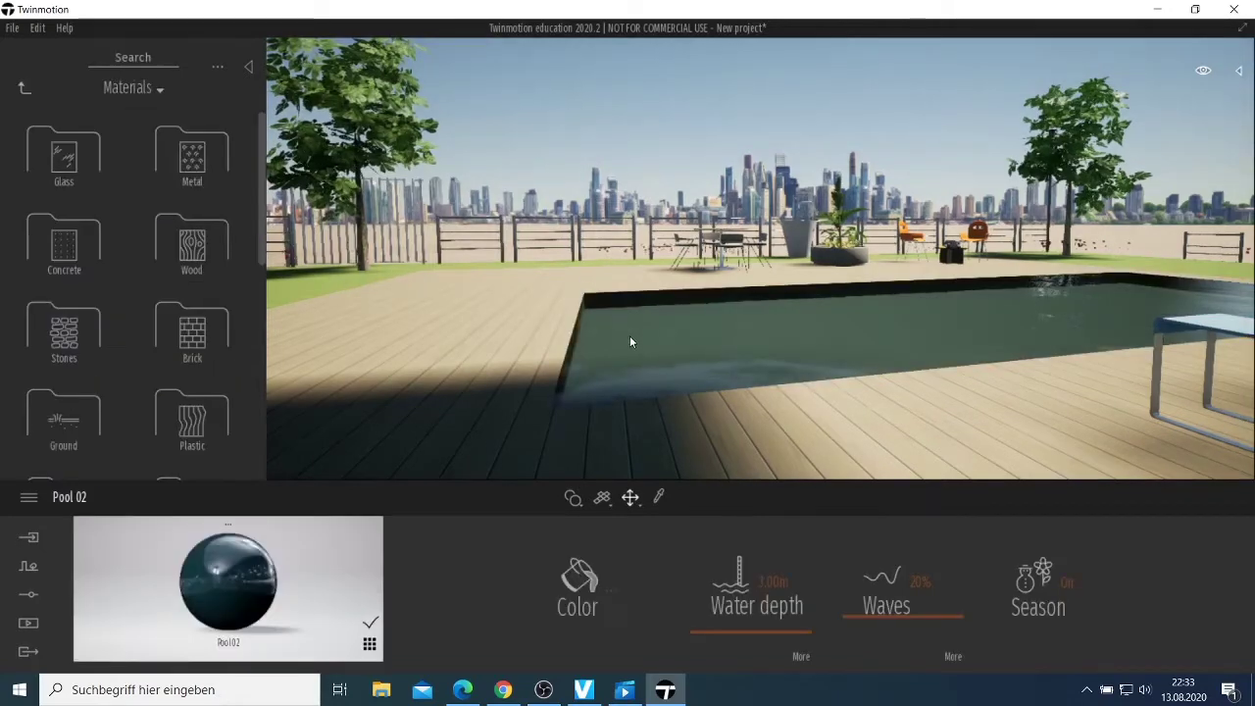
- Examine the pool's water surface and its reflections from several sides of the wooden deck
{"action": "scroll", "coordinate": [633, 339], "scroll_direction": "down", "scroll_amount": 3}
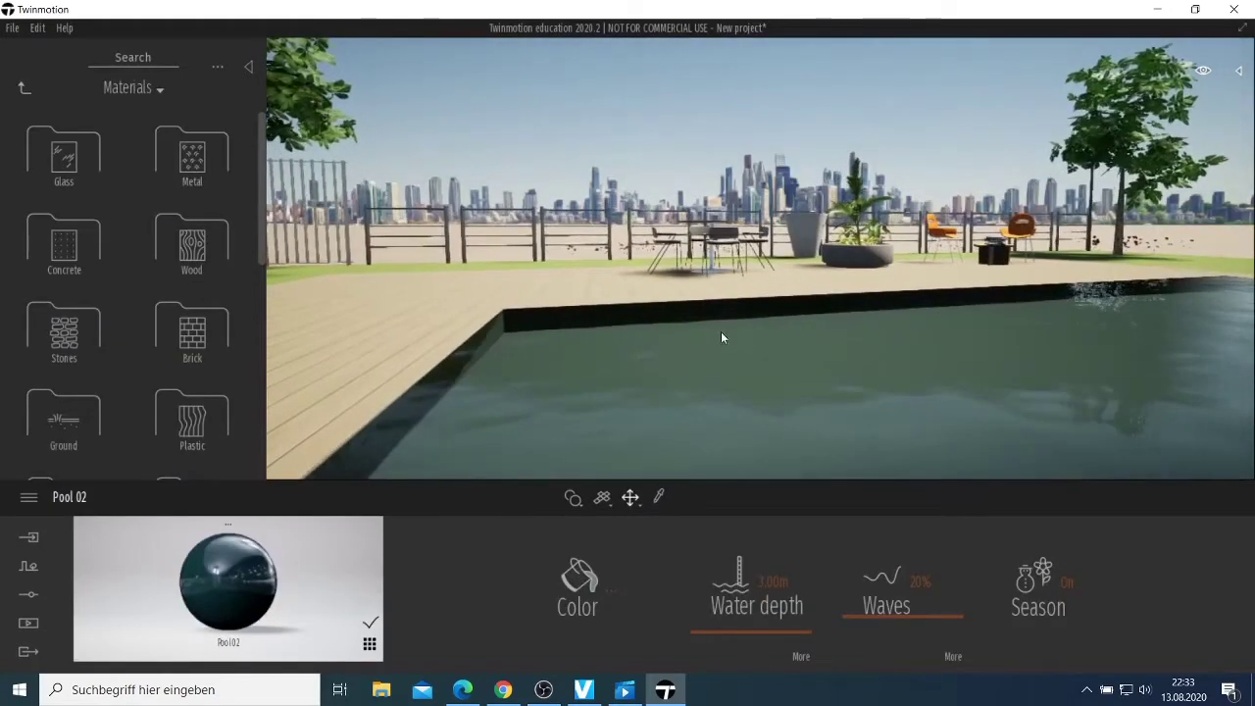
{"action": "scroll", "coordinate": [716, 348], "scroll_direction": "down", "scroll_amount": 2}
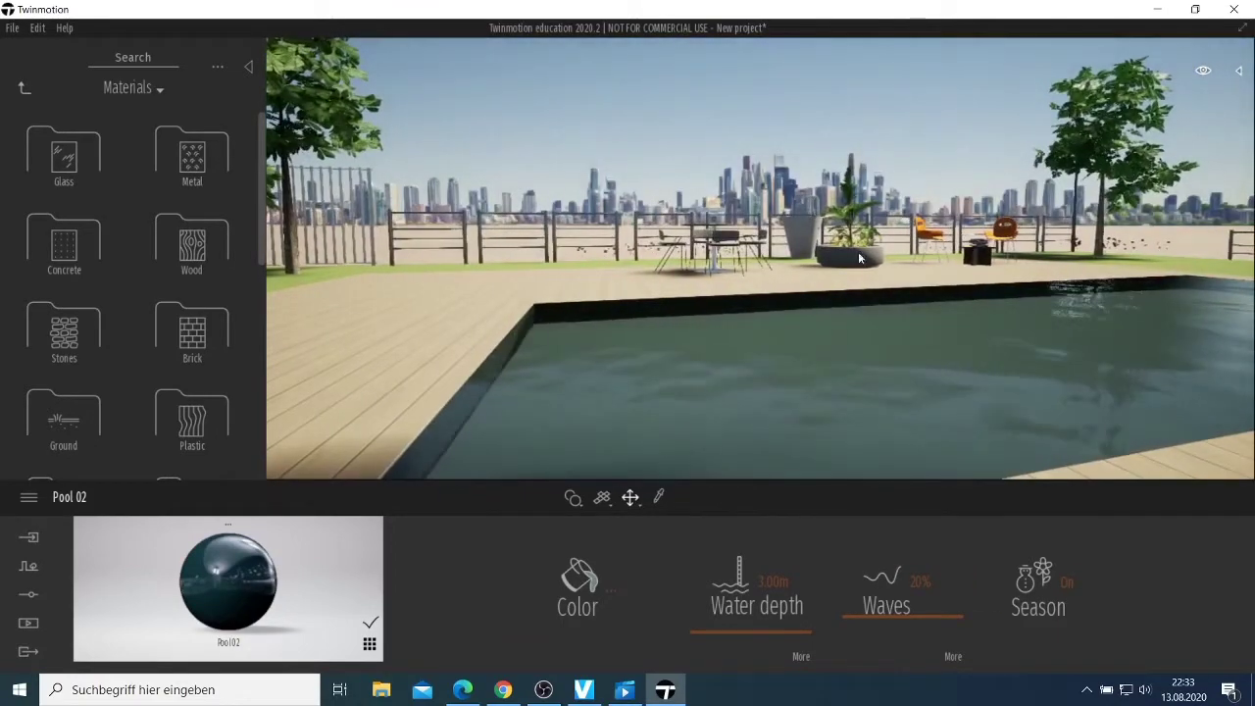
{"action": "right_click_drag", "start_coordinate": [818, 217], "coordinate": [1239, 225]}
{"action": "key", "text": "a"}
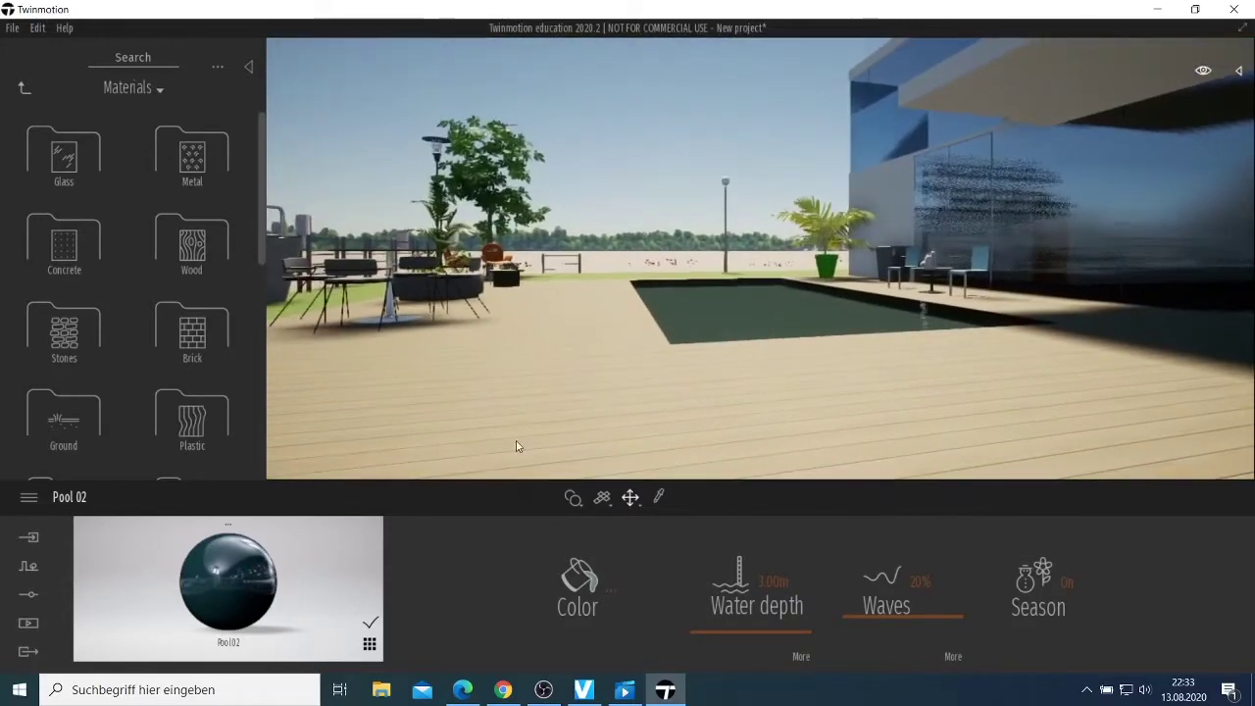
{"action": "right_click_drag", "start_coordinate": [697, 401], "coordinate": [729, 400]}
{"action": "key", "text": "a"}
{"action": "scroll", "coordinate": [700, 400], "scroll_direction": "up", "scroll_amount": 4}
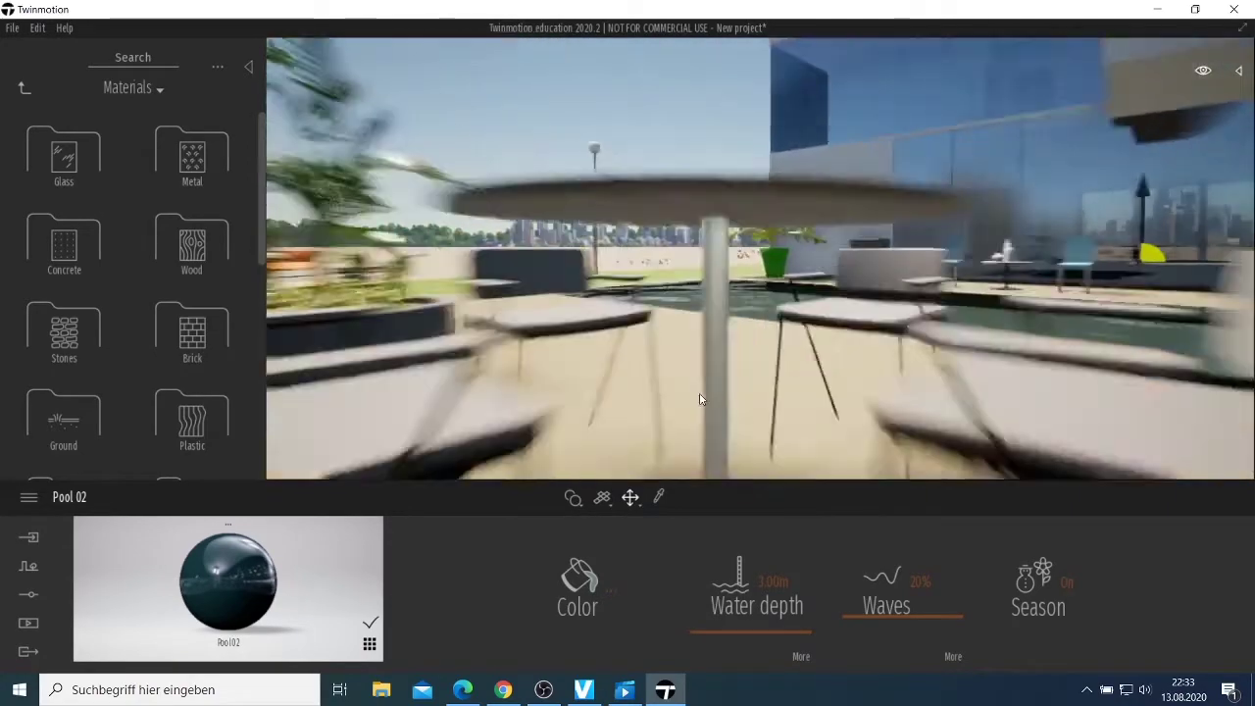
{"action": "key", "text": "Up"}
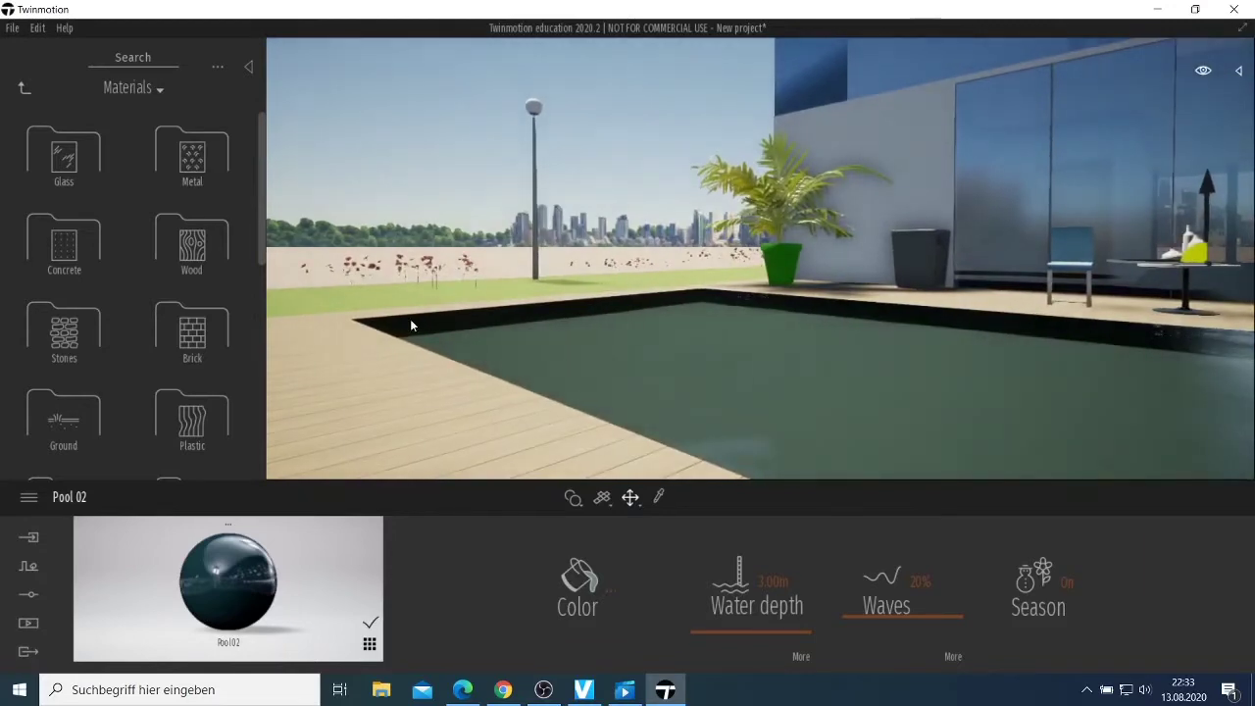
{"action": "right_click_drag", "start_coordinate": [471, 229], "coordinate": [608, 325]}
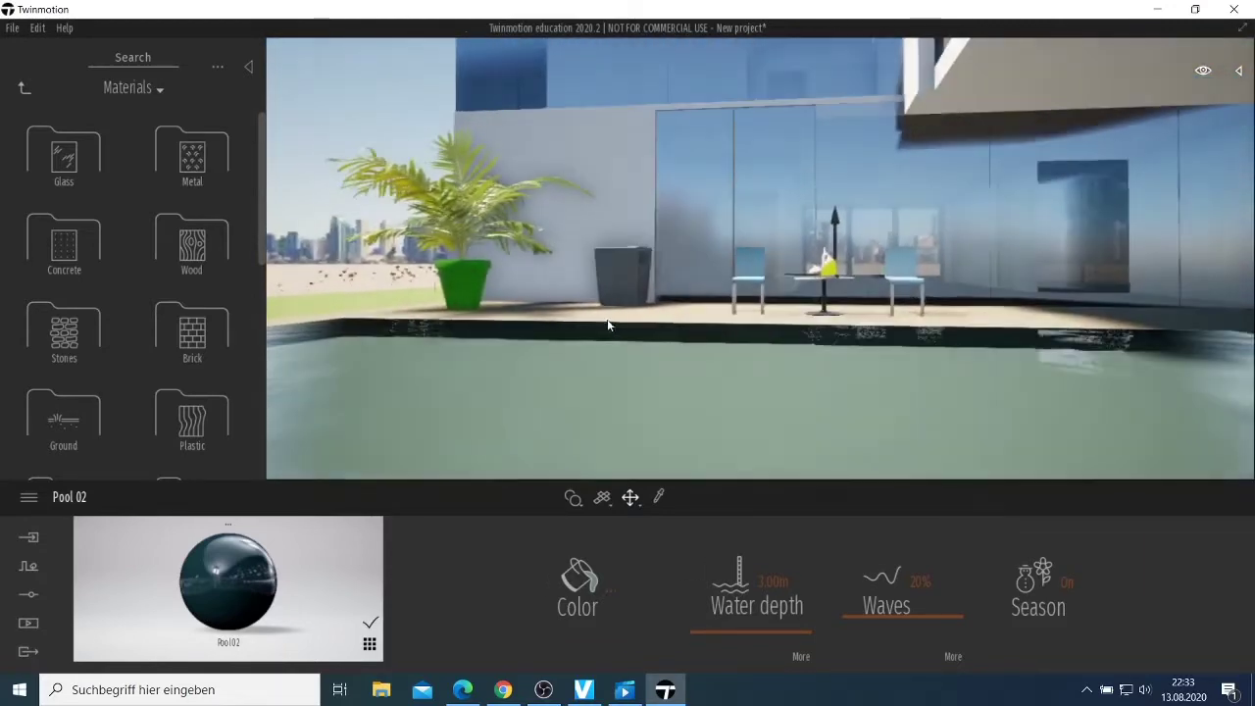
{"action": "scroll", "coordinate": [628, 345], "scroll_direction": "down", "scroll_amount": 4}
{"action": "scroll", "coordinate": [627, 340], "scroll_direction": "up", "scroll_amount": 4}
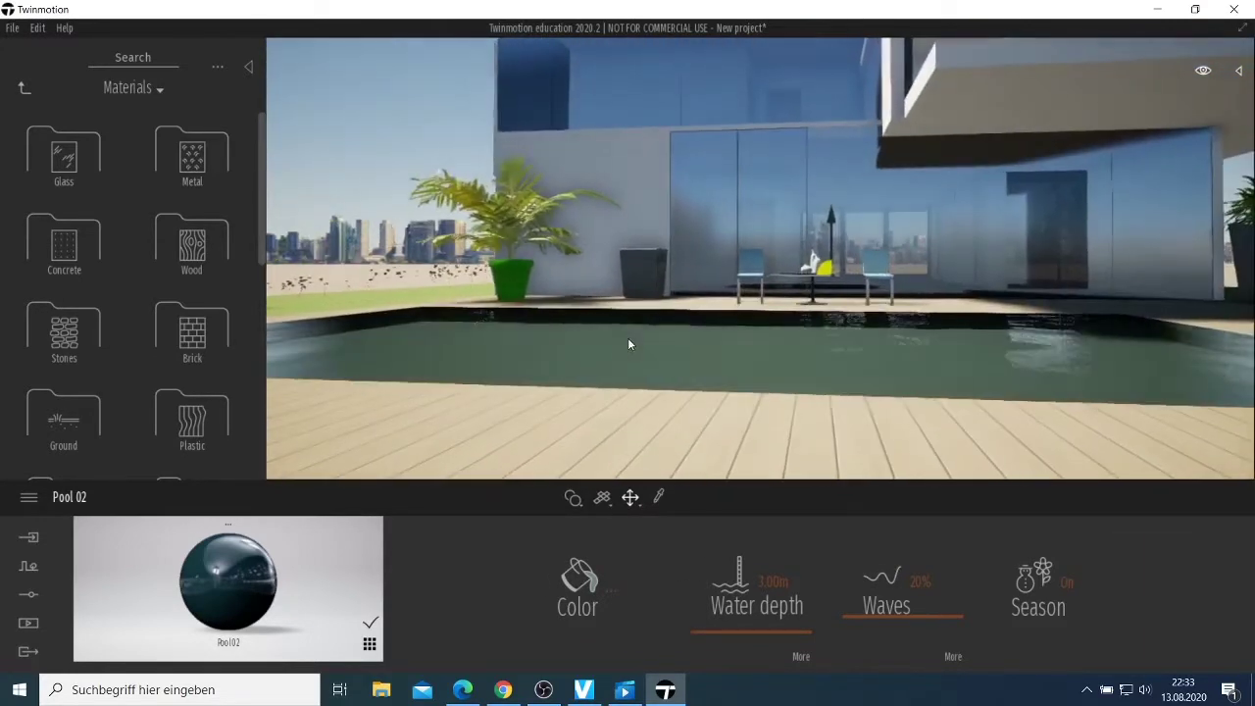
{"action": "key", "text": "Down"}
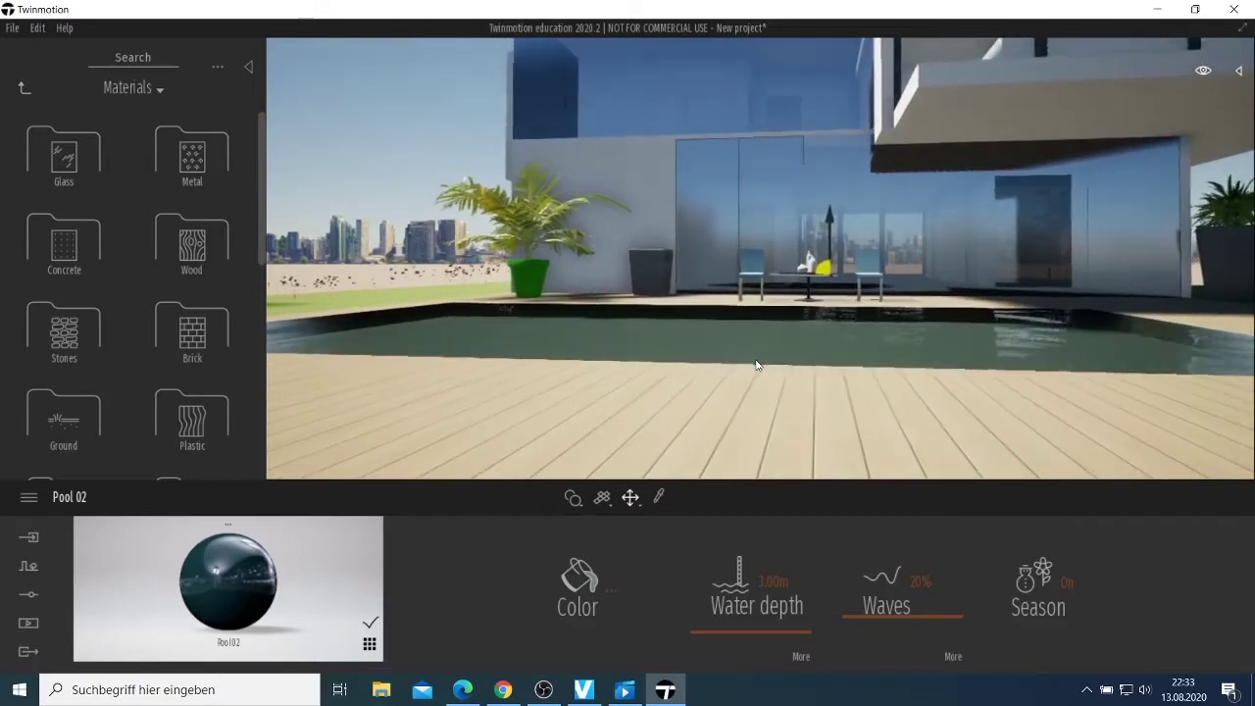
- Set the waves of the pool's Pool 02 water material to 46%
{"action": "left_click_drag", "start_coordinate": [861, 612], "coordinate": [861, 591]}
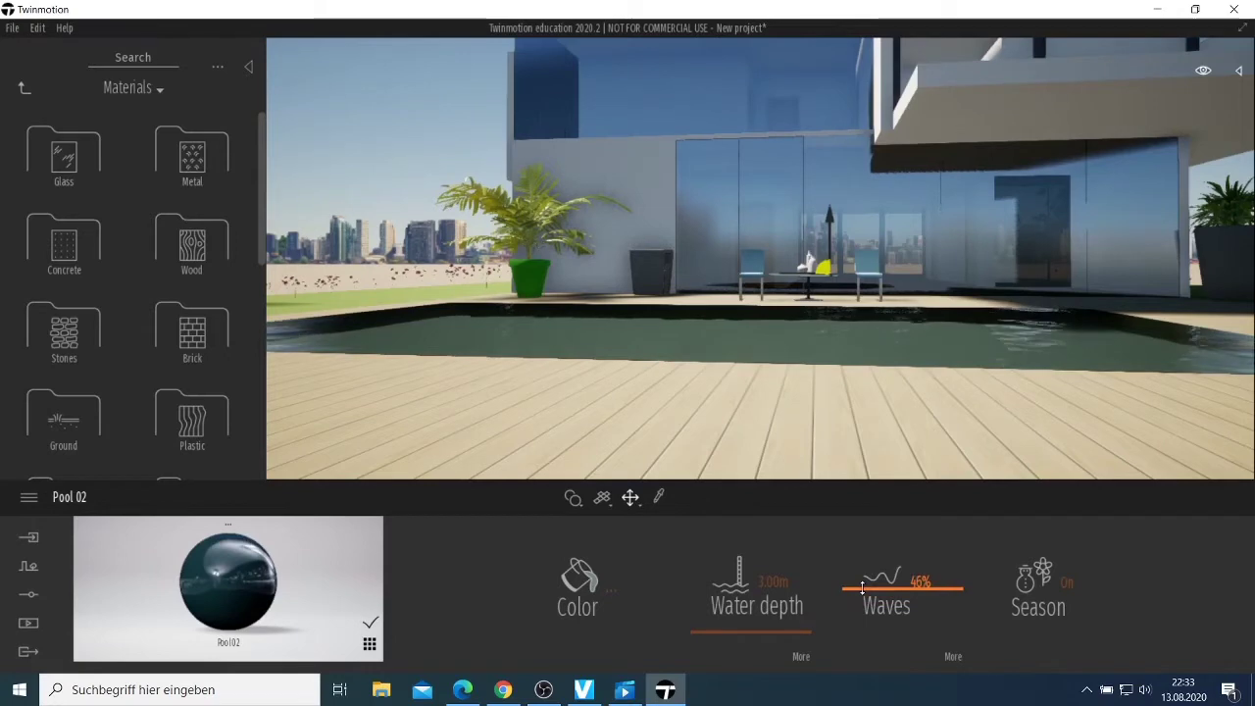
{"action": "scroll", "coordinate": [863, 463], "scroll_direction": "down", "scroll_amount": 3}
{"action": "scroll", "coordinate": [864, 462], "scroll_direction": "up", "scroll_amount": 3}
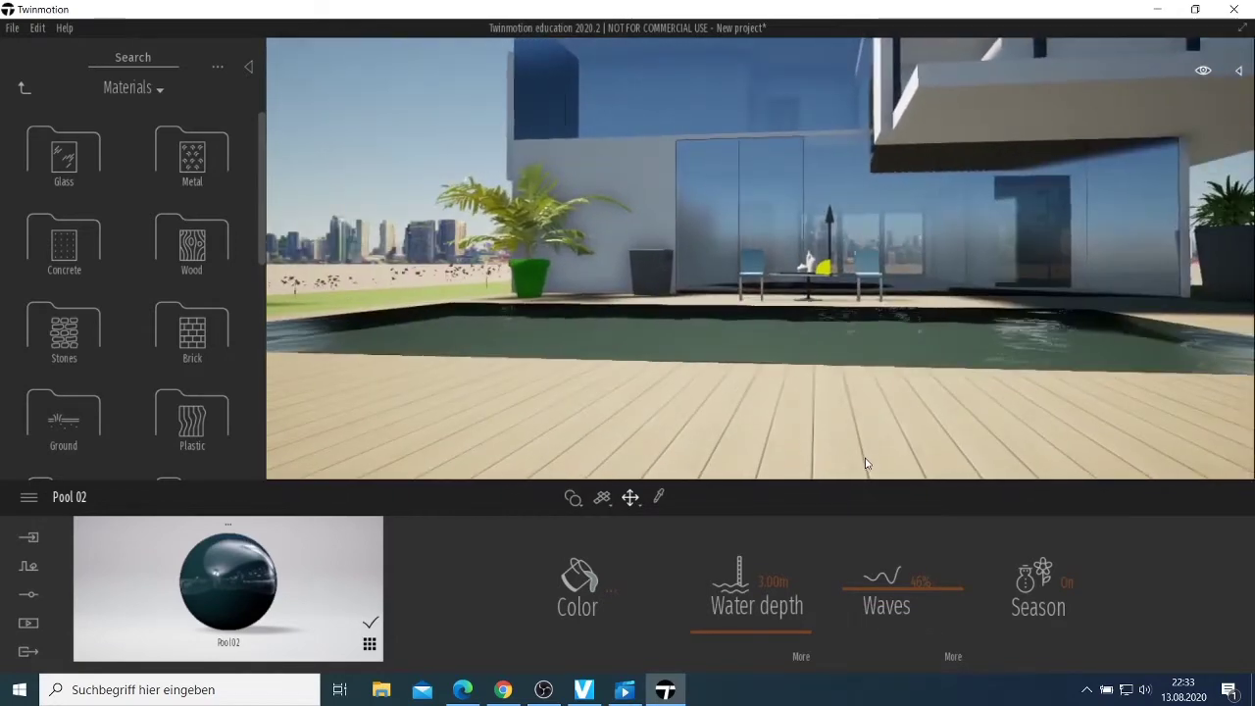
{"action": "middle_click_drag", "start_coordinate": [864, 464], "coordinate": [865, 309]}
{"action": "middle_click_drag", "start_coordinate": [865, 377], "coordinate": [867, 461]}
{"action": "scroll", "coordinate": [868, 457], "scroll_direction": "down", "scroll_amount": 3}
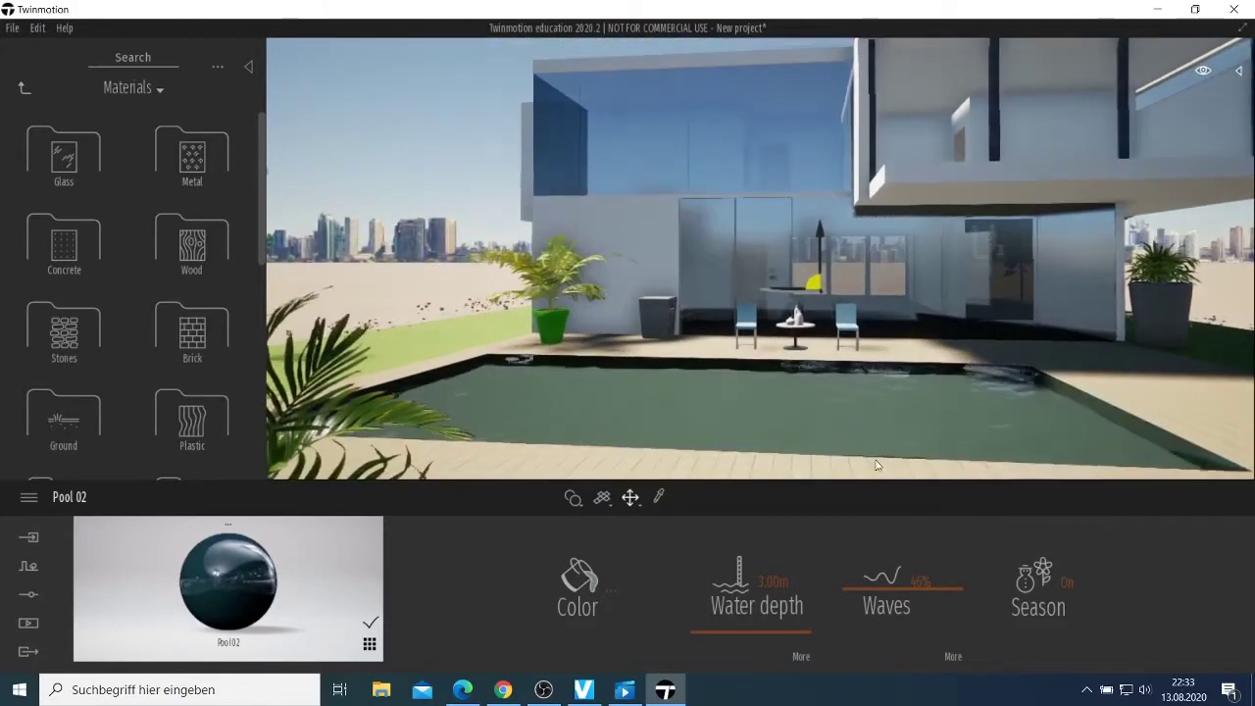
- Set the Pool 02 water depth to 15.87 m and its color to the blue 346E83
{"action": "left_click_drag", "start_coordinate": [756, 631], "coordinate": [772, 605]}
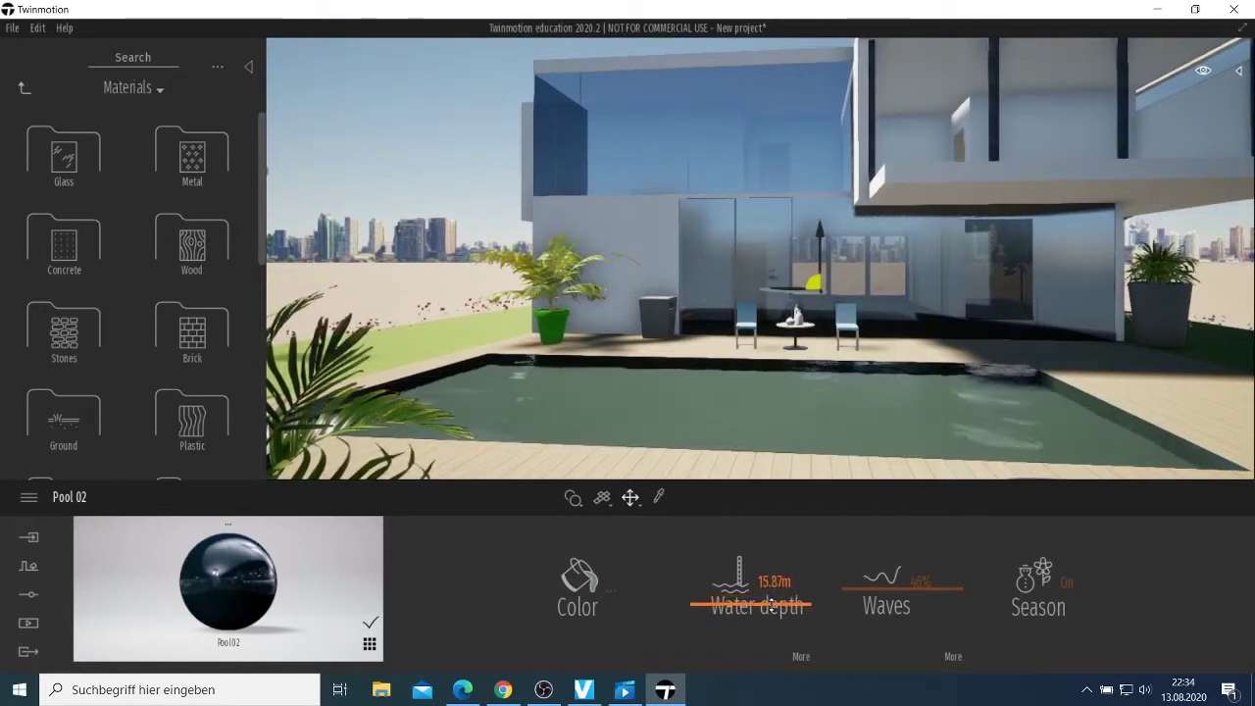
{"action": "left_click", "coordinate": [598, 590]}
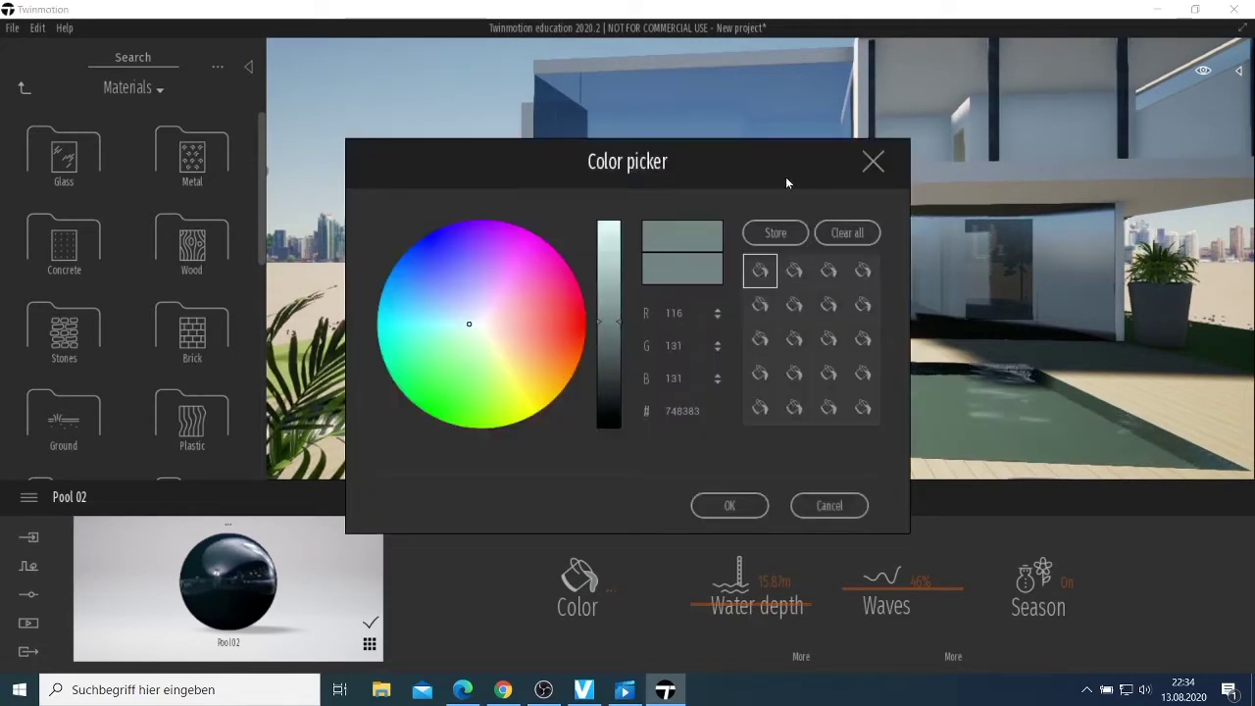
{"action": "left_click_drag", "start_coordinate": [750, 167], "coordinate": [1176, 210]}
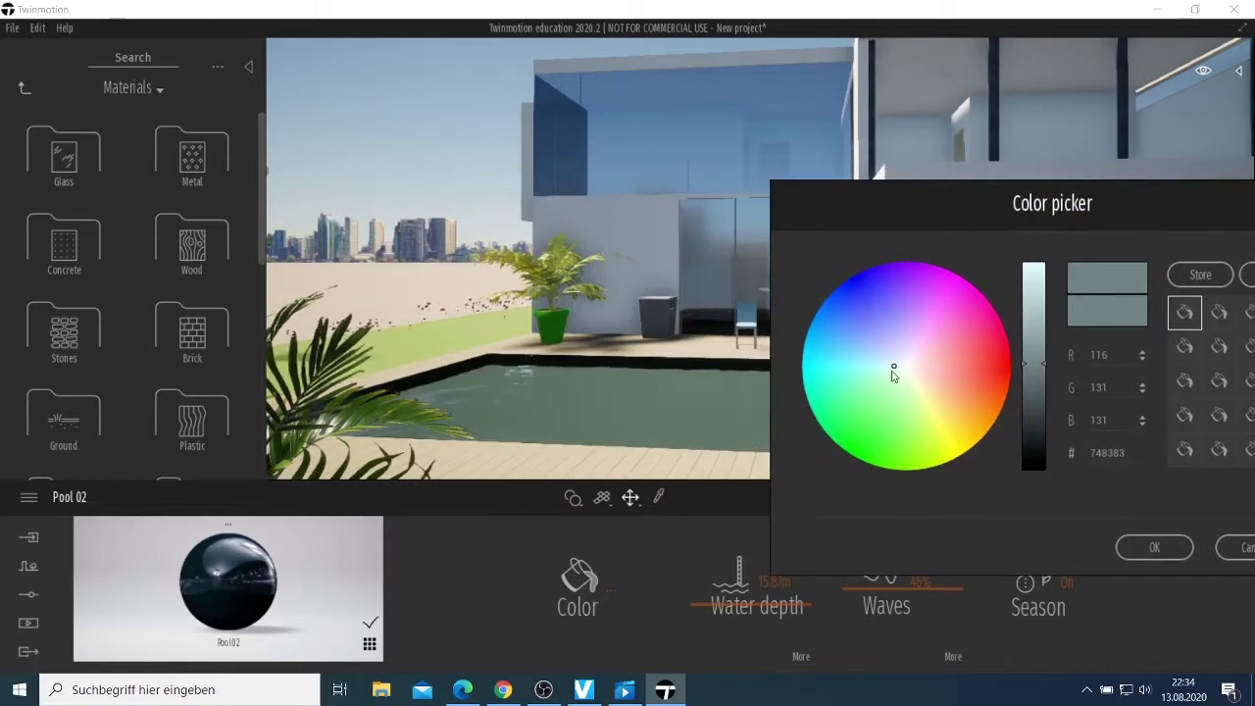
{"action": "left_click_drag", "start_coordinate": [893, 365], "coordinate": [853, 316]}
{"action": "left_click_drag", "start_coordinate": [853, 327], "coordinate": [849, 353]}
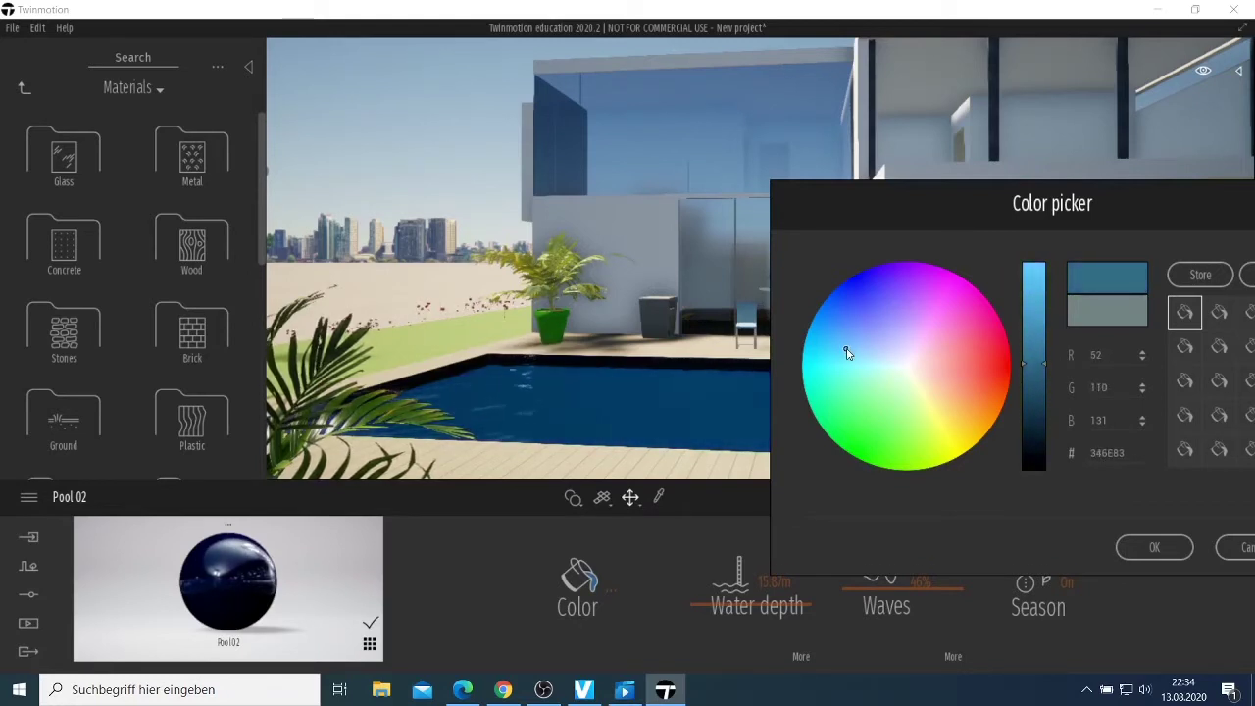
{"action": "left_click_drag", "start_coordinate": [1181, 211], "coordinate": [966, 196]}
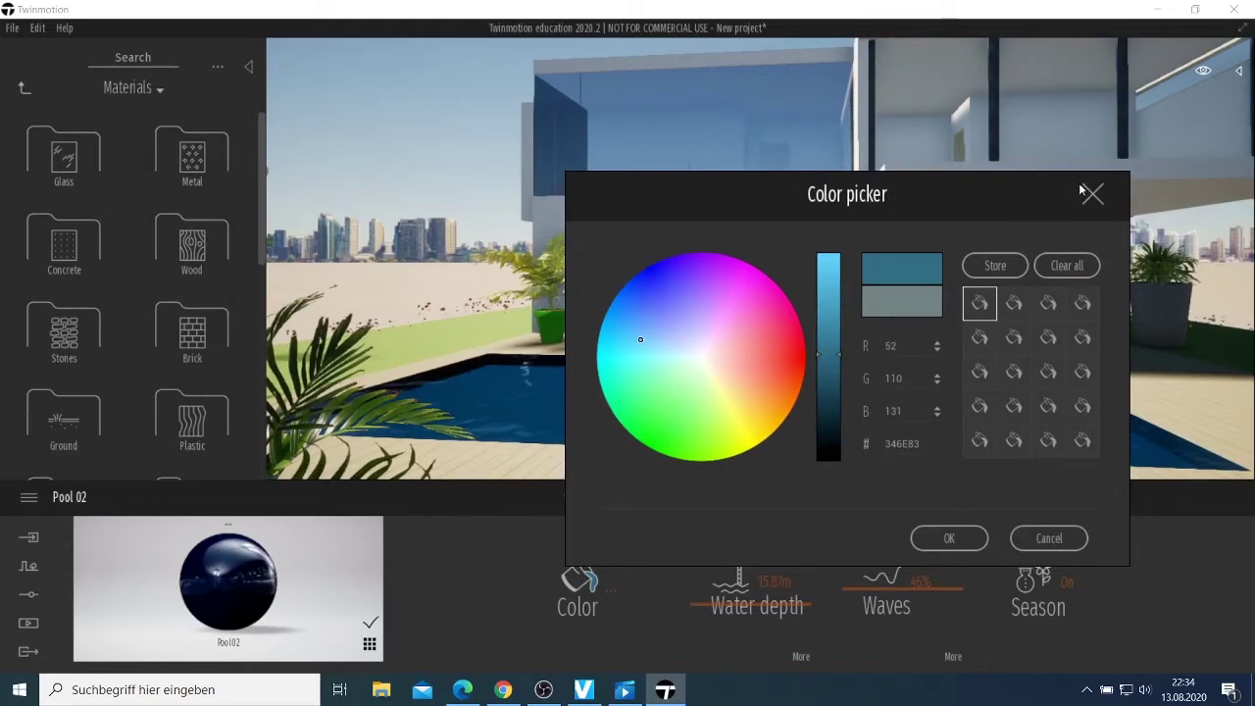
{"action": "left_click", "coordinate": [949, 541]}
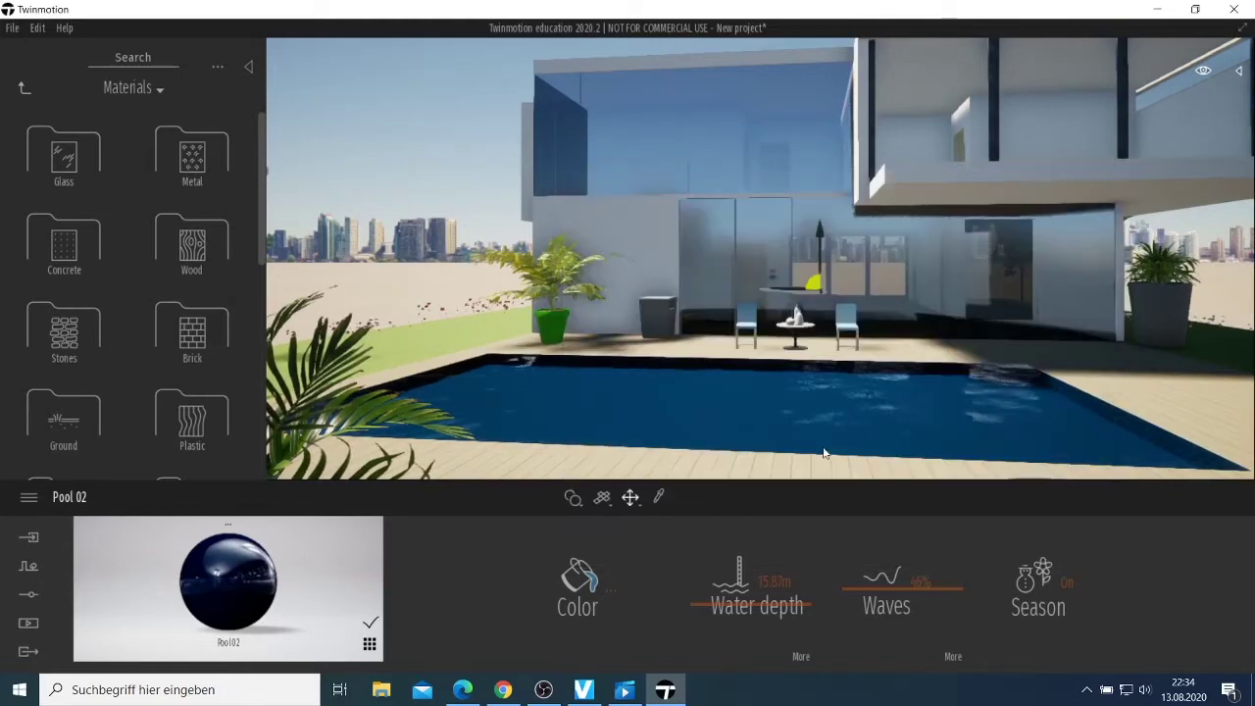
- Examine the recolored pool water and the furnished grounds from near and far, at low and raised viewpoints
{"action": "scroll", "coordinate": [827, 456], "scroll_direction": "up", "scroll_amount": 5}
{"action": "scroll", "coordinate": [826, 458], "scroll_direction": "up", "scroll_amount": 4}
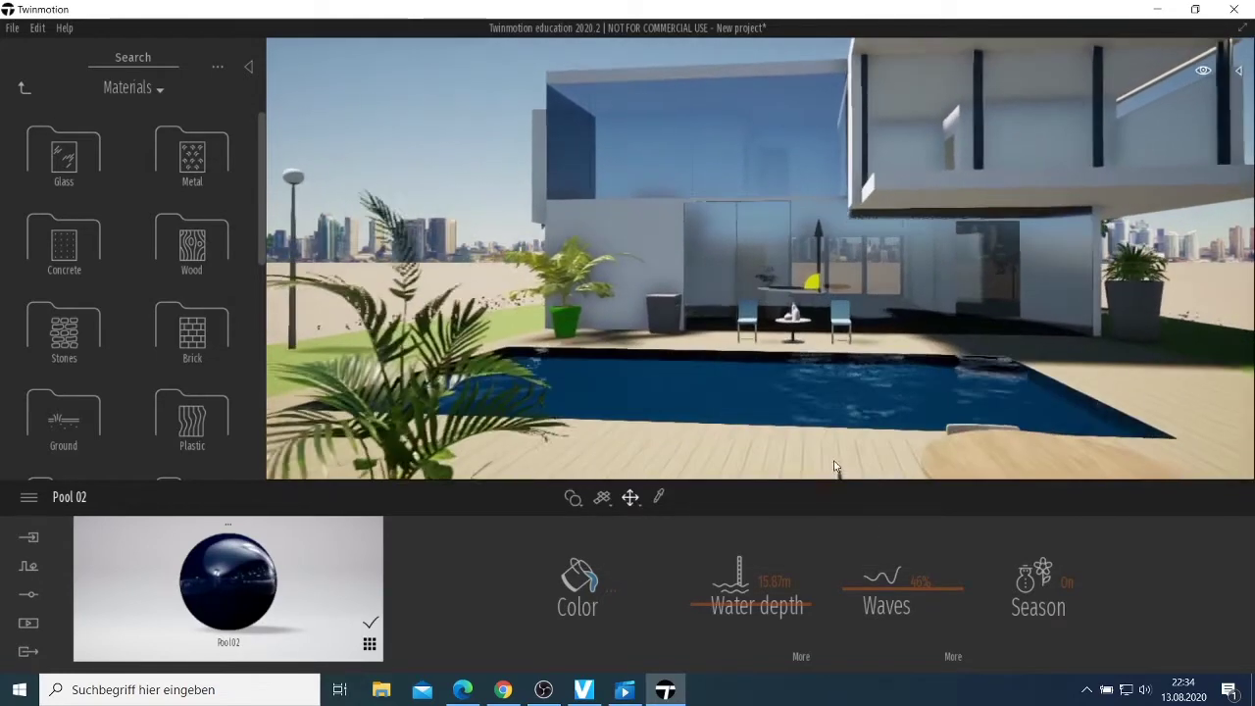
{"action": "scroll", "coordinate": [798, 390], "scroll_direction": "down", "scroll_amount": 3}
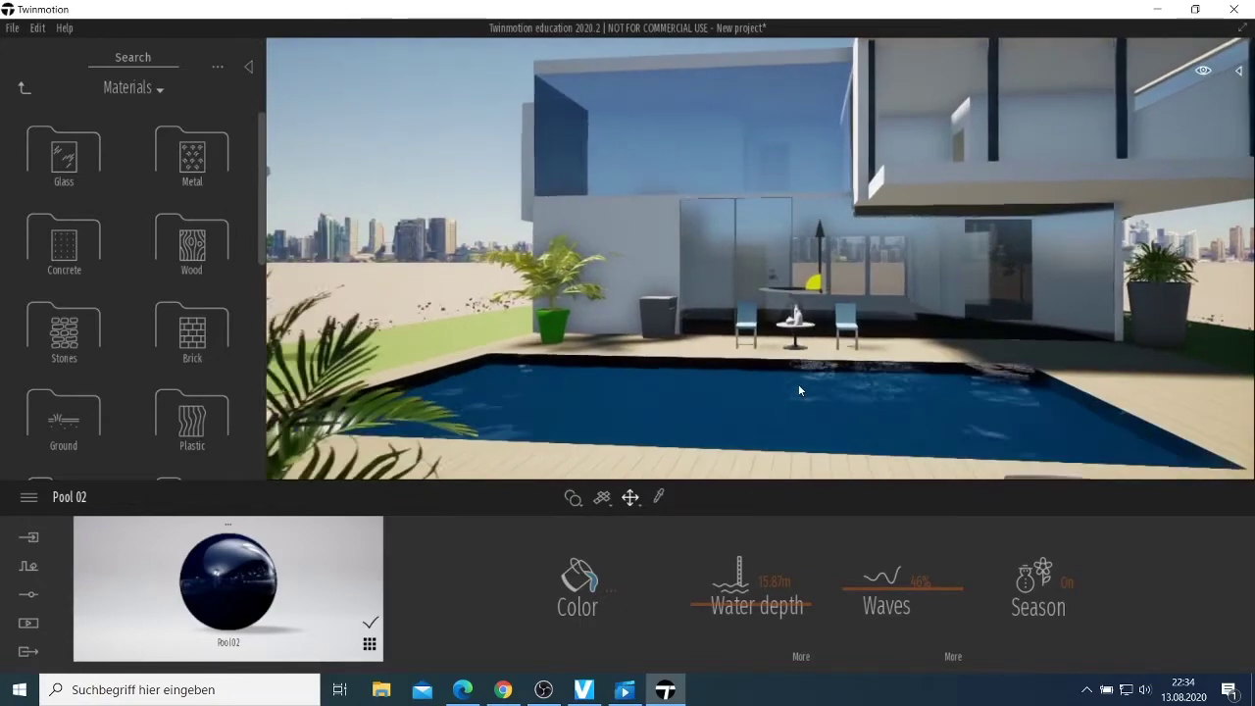
{"action": "scroll", "coordinate": [798, 390], "scroll_direction": "down", "scroll_amount": 3}
{"action": "scroll", "coordinate": [792, 394], "scroll_direction": "up", "scroll_amount": 4}
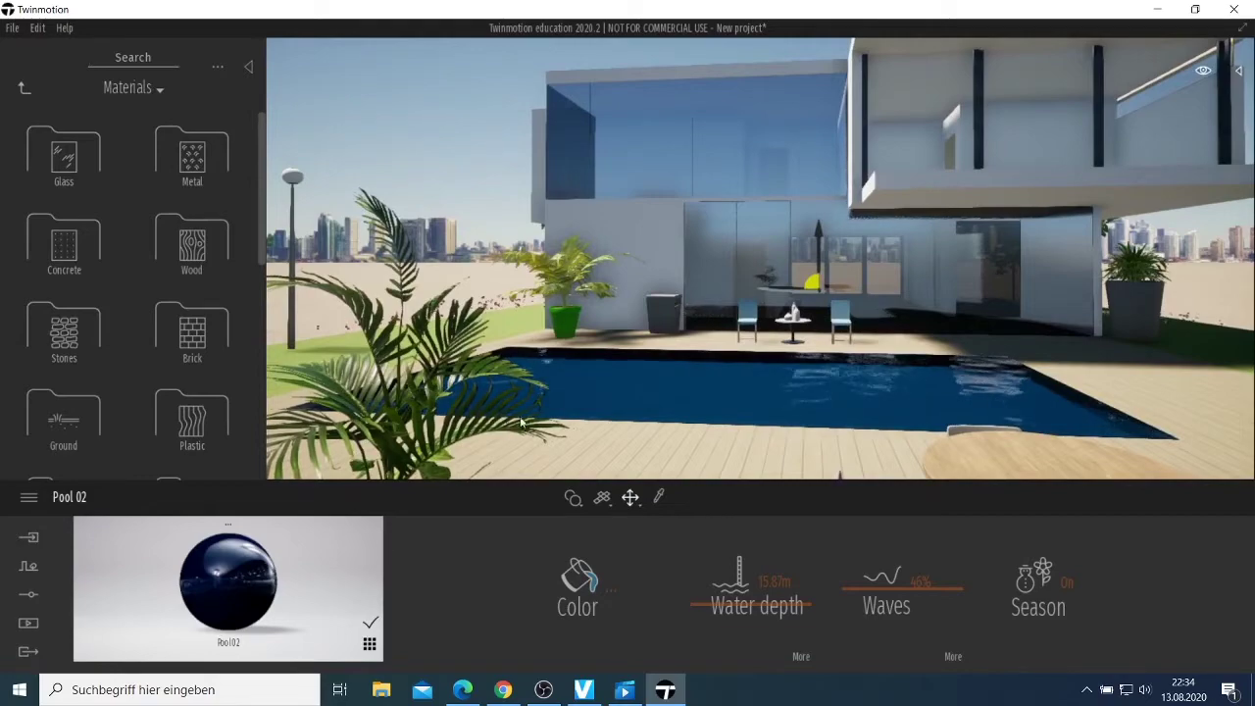
{"action": "scroll", "coordinate": [580, 402], "scroll_direction": "down", "scroll_amount": 5}
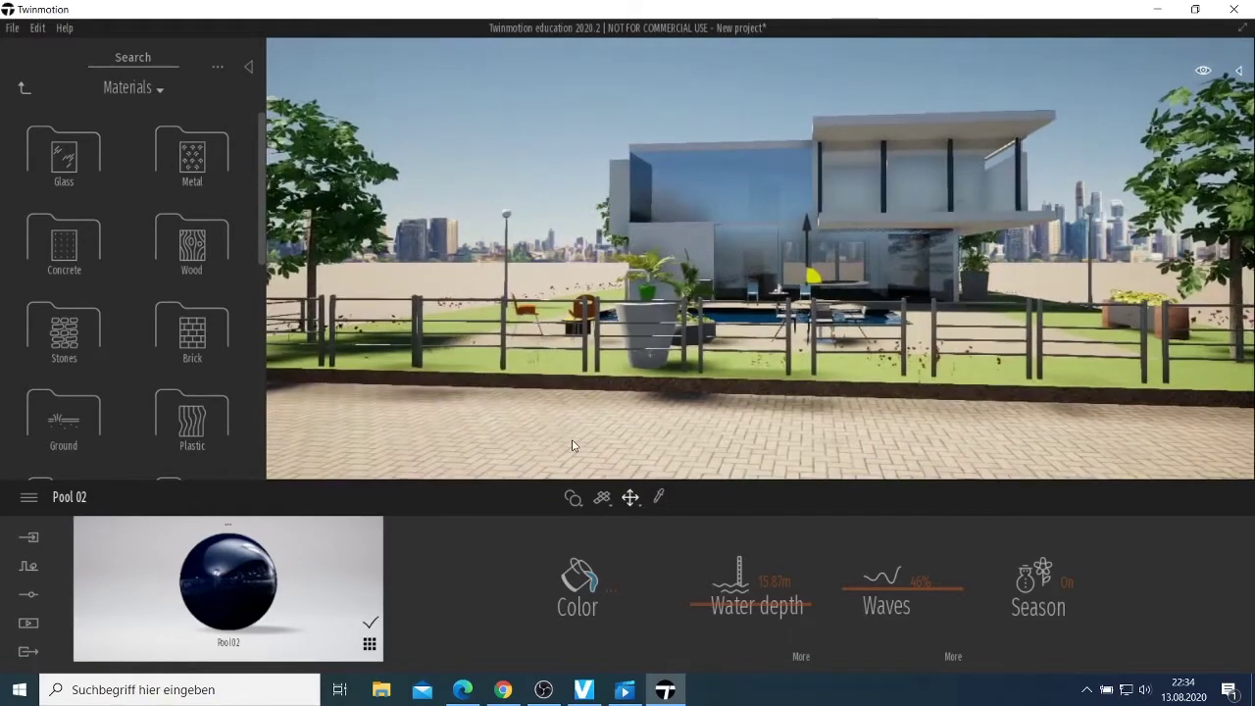
{"action": "middle_click_drag", "start_coordinate": [573, 447], "coordinate": [500, 476]}
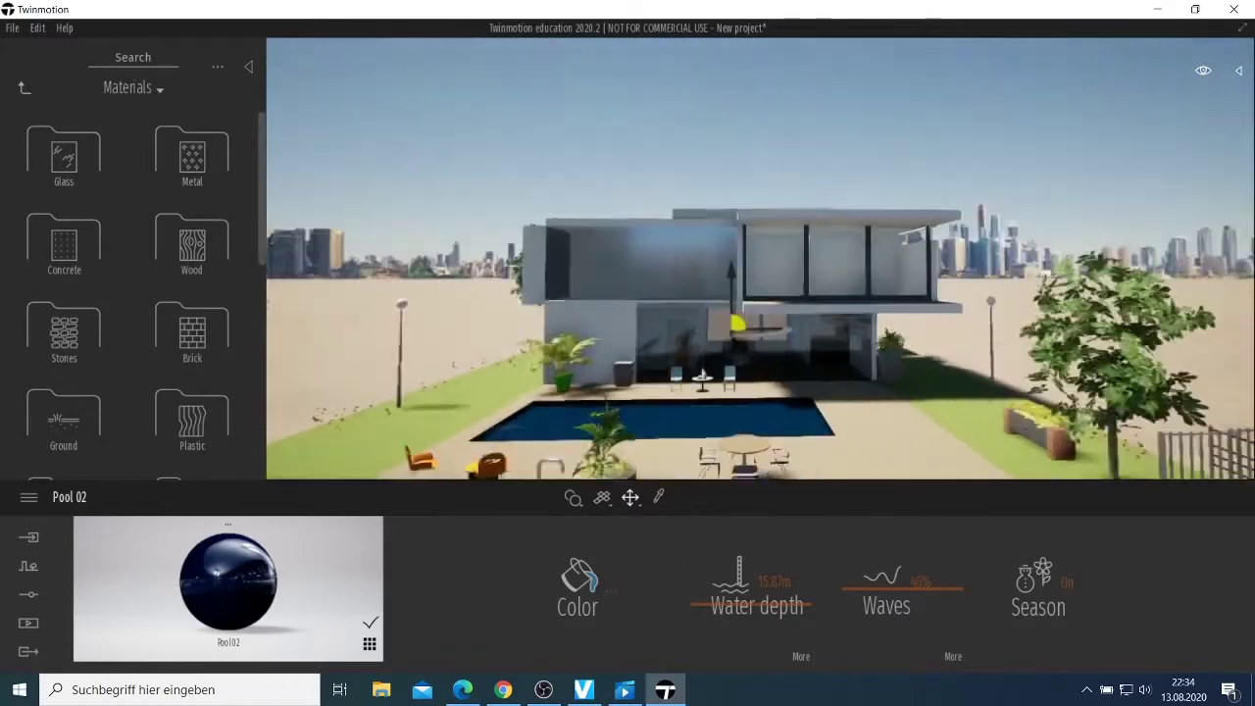
{"action": "scroll", "coordinate": [571, 438], "scroll_direction": "down", "scroll_amount": 2}
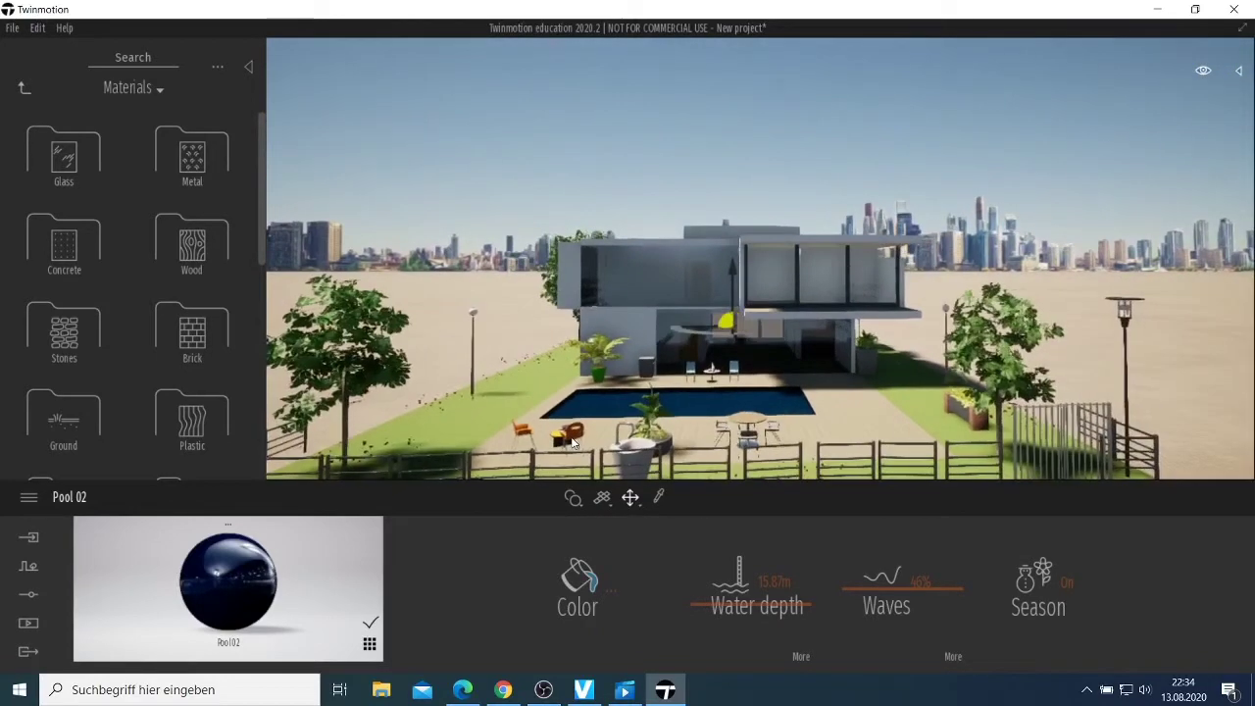
{"action": "scroll", "coordinate": [572, 442], "scroll_direction": "up", "scroll_amount": 2}
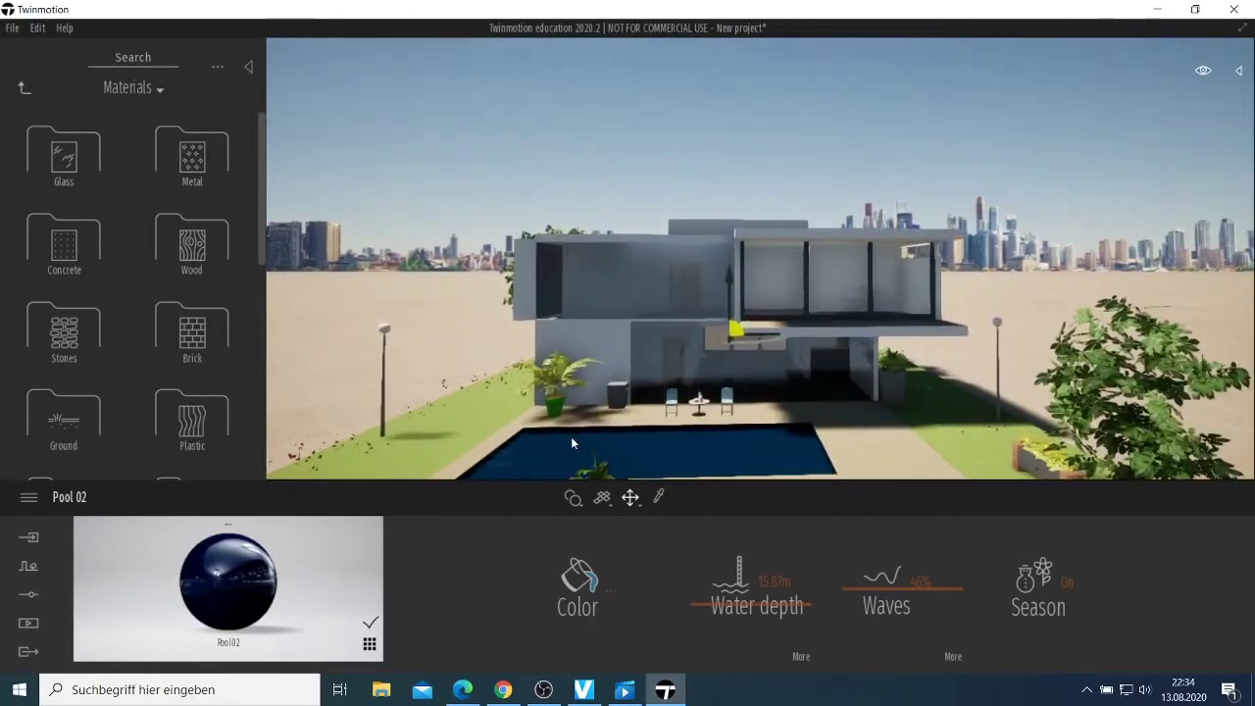
{"action": "scroll", "coordinate": [573, 443], "scroll_direction": "down", "scroll_amount": 2}
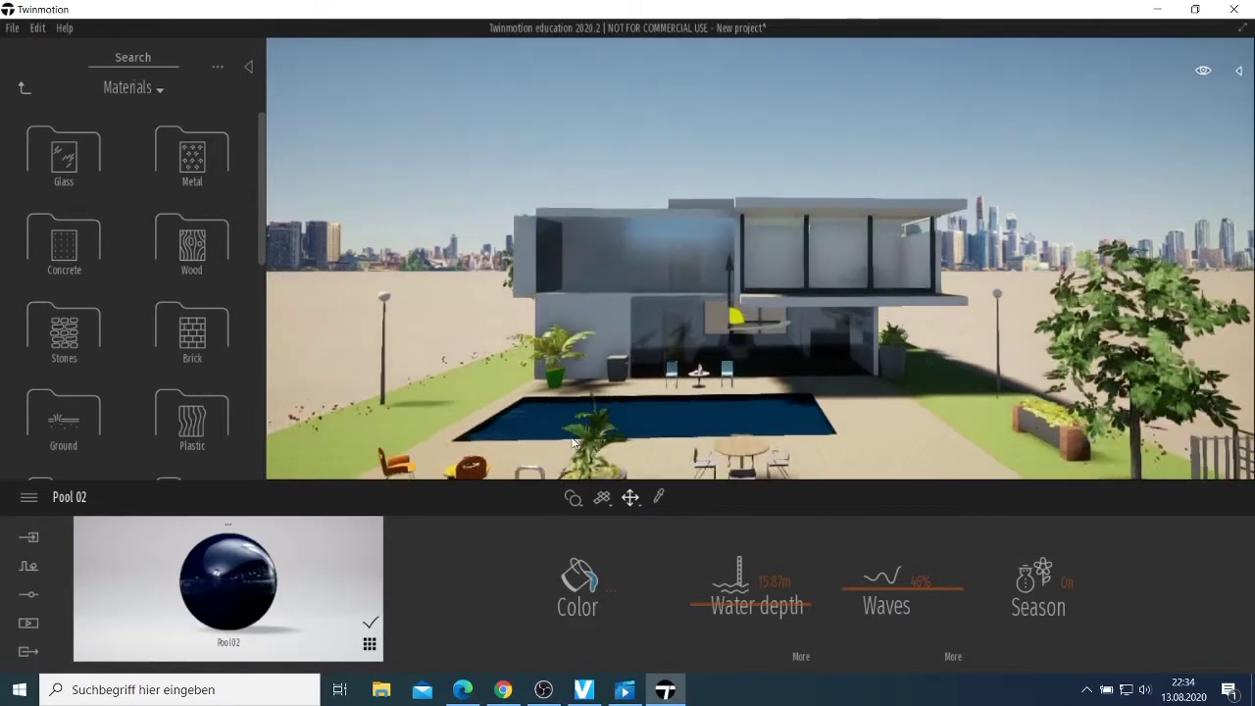
{"action": "scroll", "coordinate": [572, 443], "scroll_direction": "up", "scroll_amount": 3}
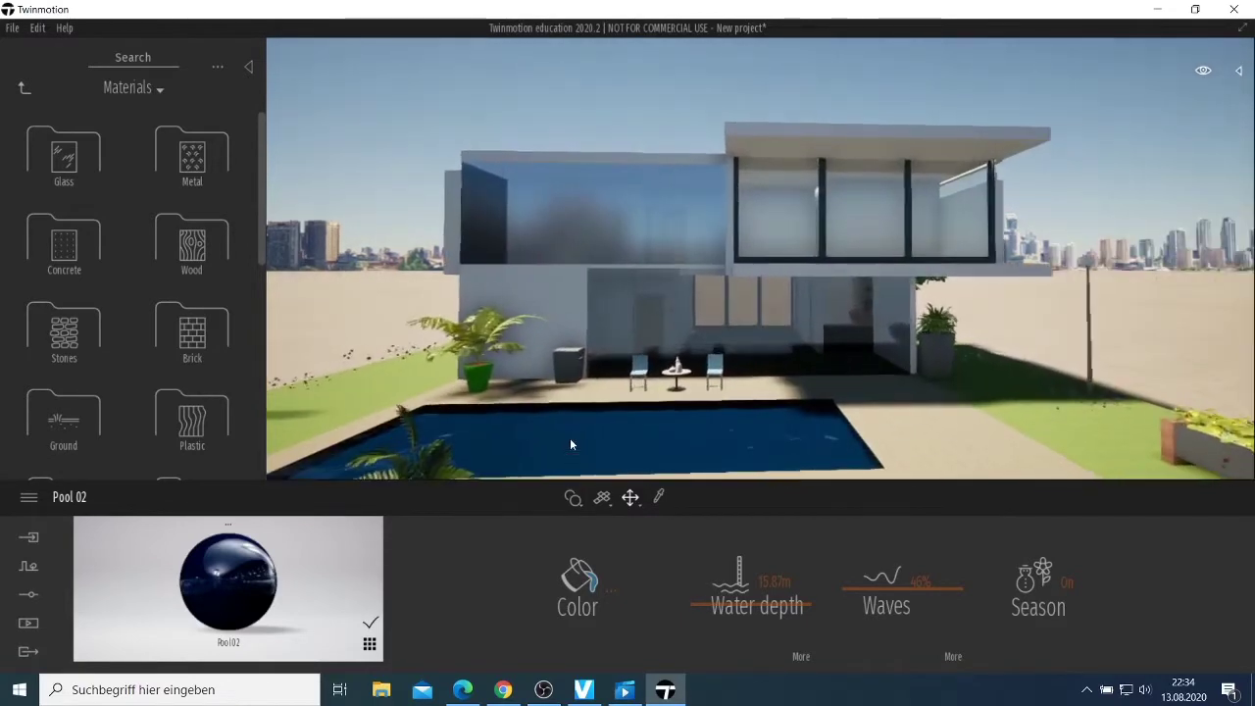
{"action": "scroll", "coordinate": [569, 443], "scroll_direction": "up", "scroll_amount": 2}
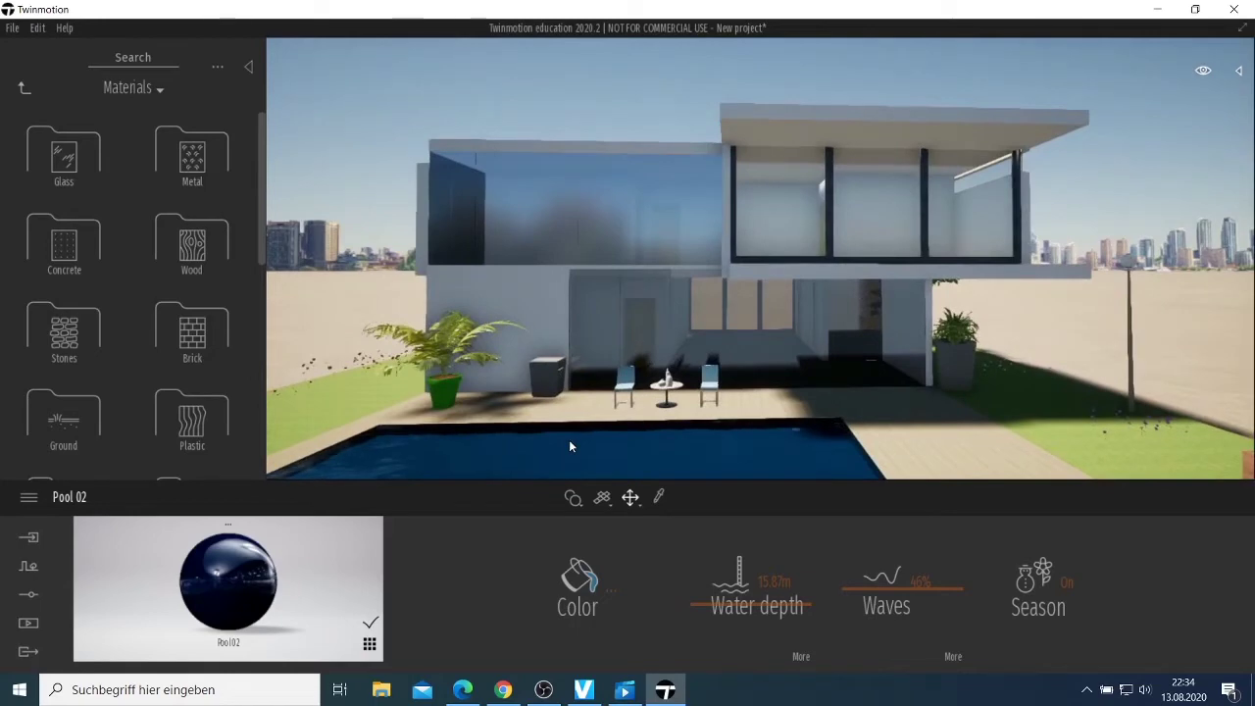
{"action": "scroll", "coordinate": [570, 446], "scroll_direction": "down", "scroll_amount": 3}
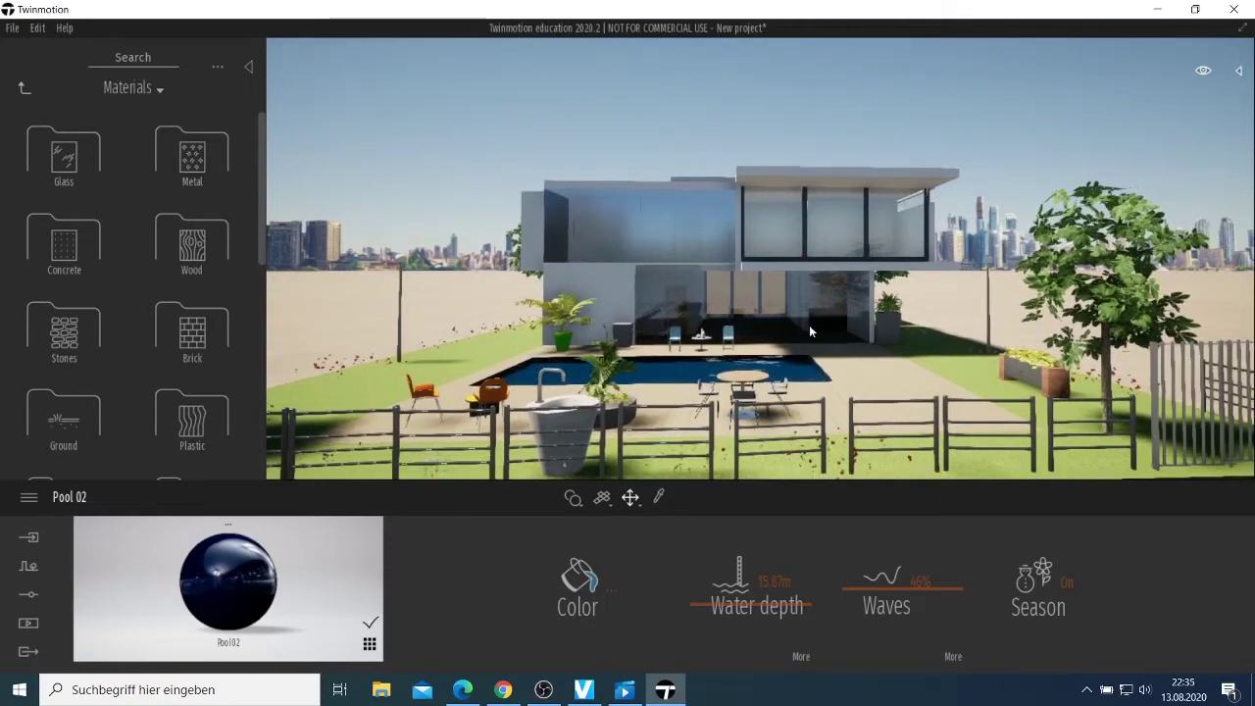
{"action": "right_click_drag", "start_coordinate": [953, 387], "coordinate": [948, 386]}
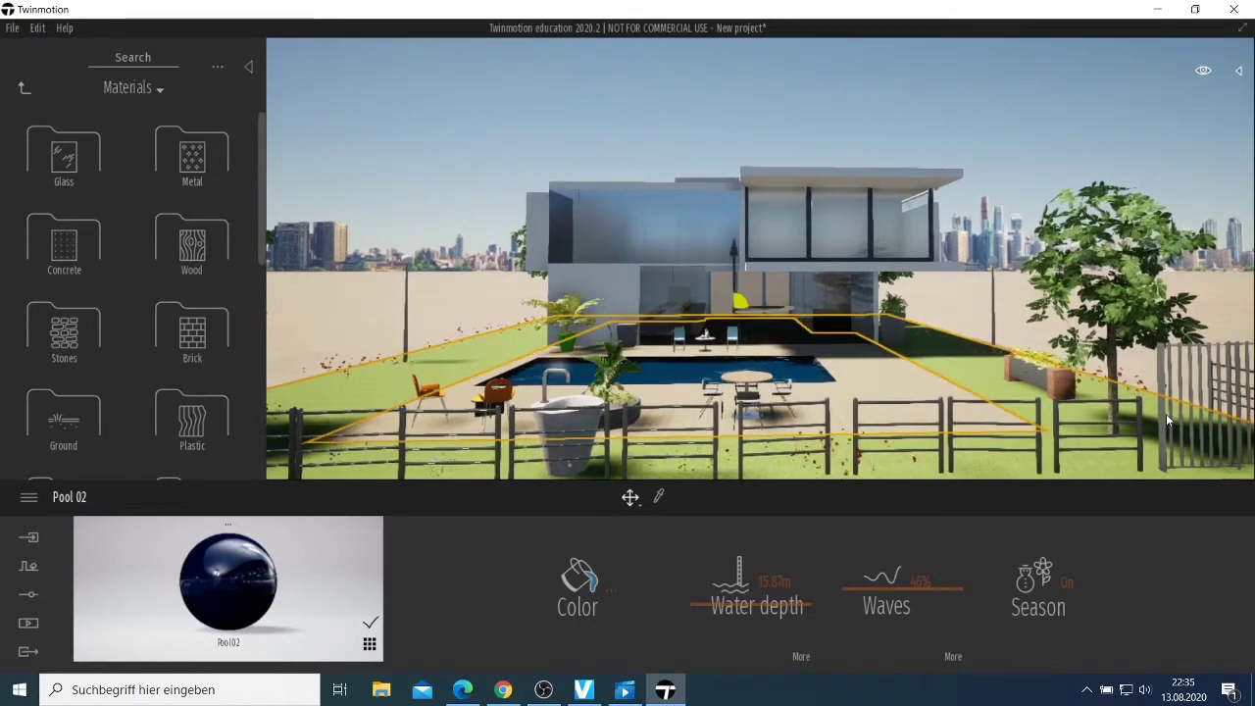
- Search the whole library for "doo" and place the Double Rotating 12 door at the tall slatted panels on the front fence line
{"action": "left_click", "coordinate": [1165, 413]}
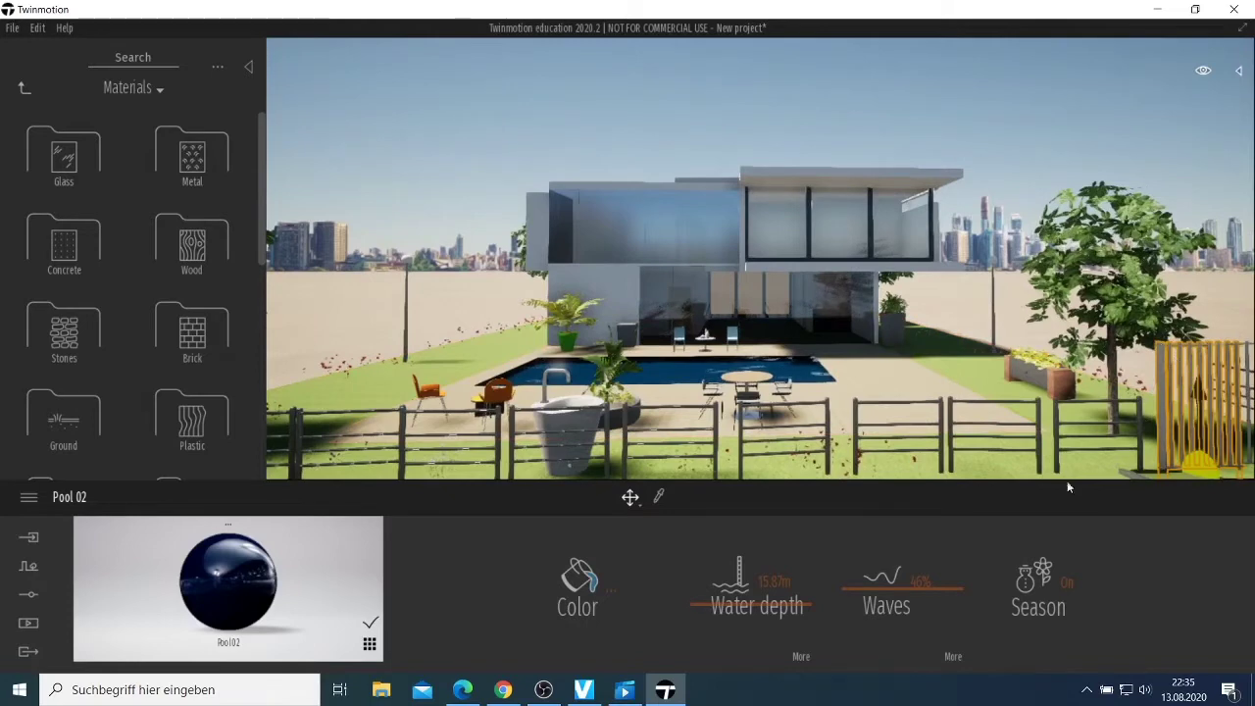
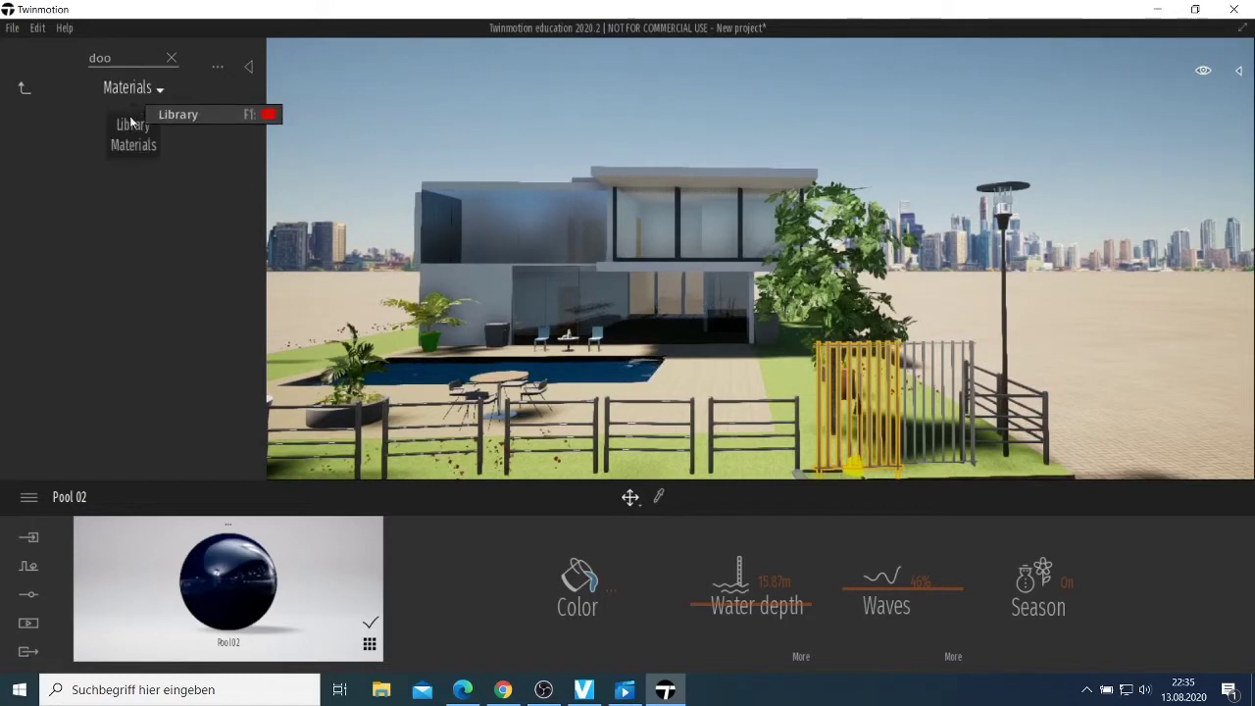
{"action": "left_click", "coordinate": [133, 122]}
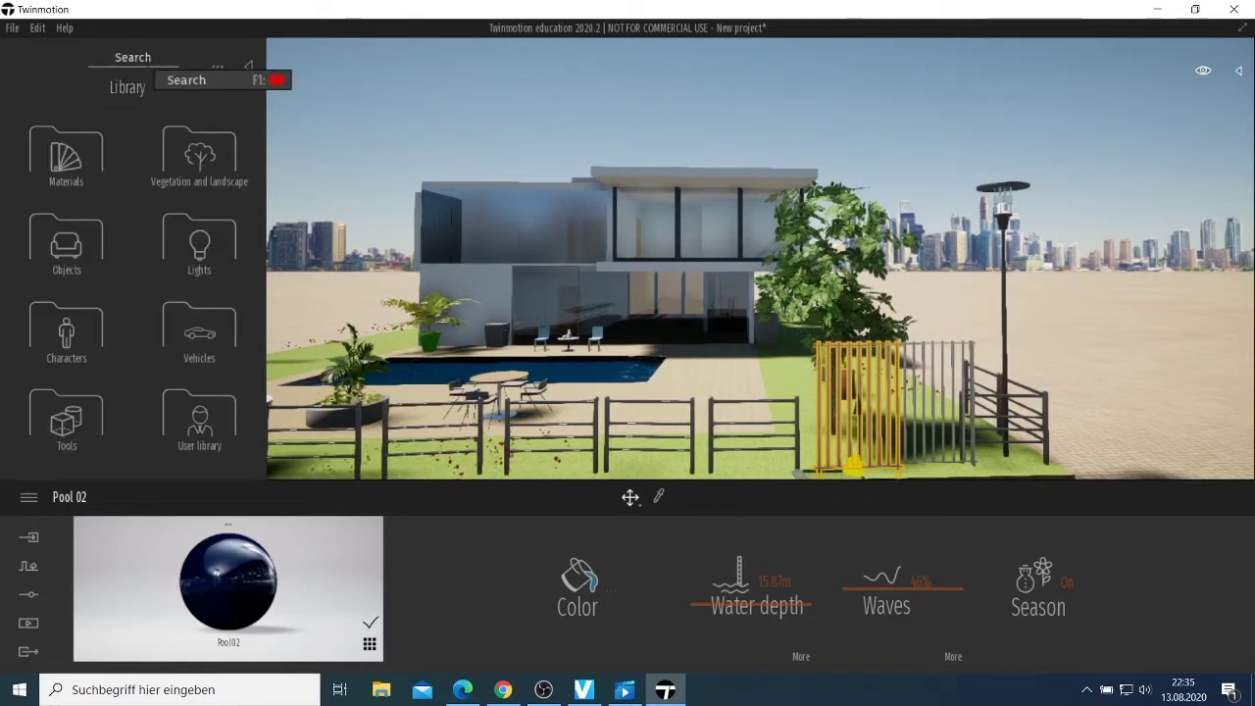
{"action": "left_click", "coordinate": [147, 66]}
{"action": "type", "text": "doo"}
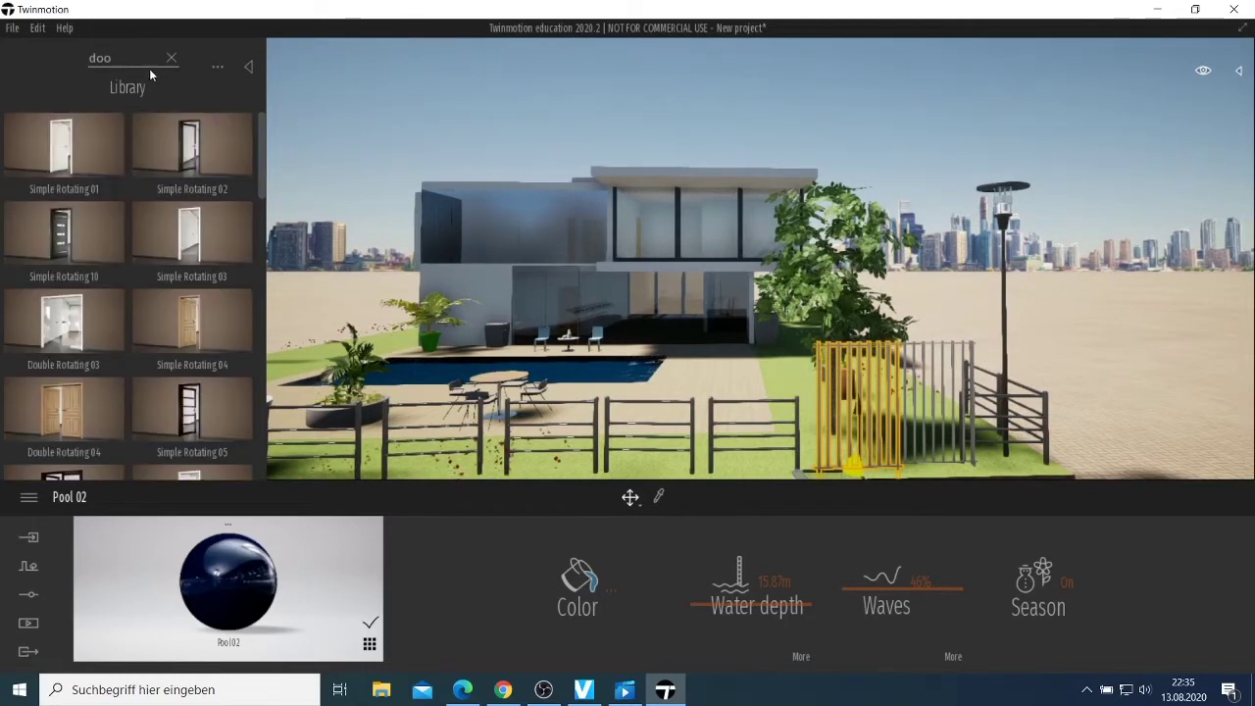
{"action": "scroll", "coordinate": [152, 219], "scroll_direction": "down", "scroll_amount": 3}
{"action": "scroll", "coordinate": [155, 245], "scroll_direction": "down", "scroll_amount": 5}
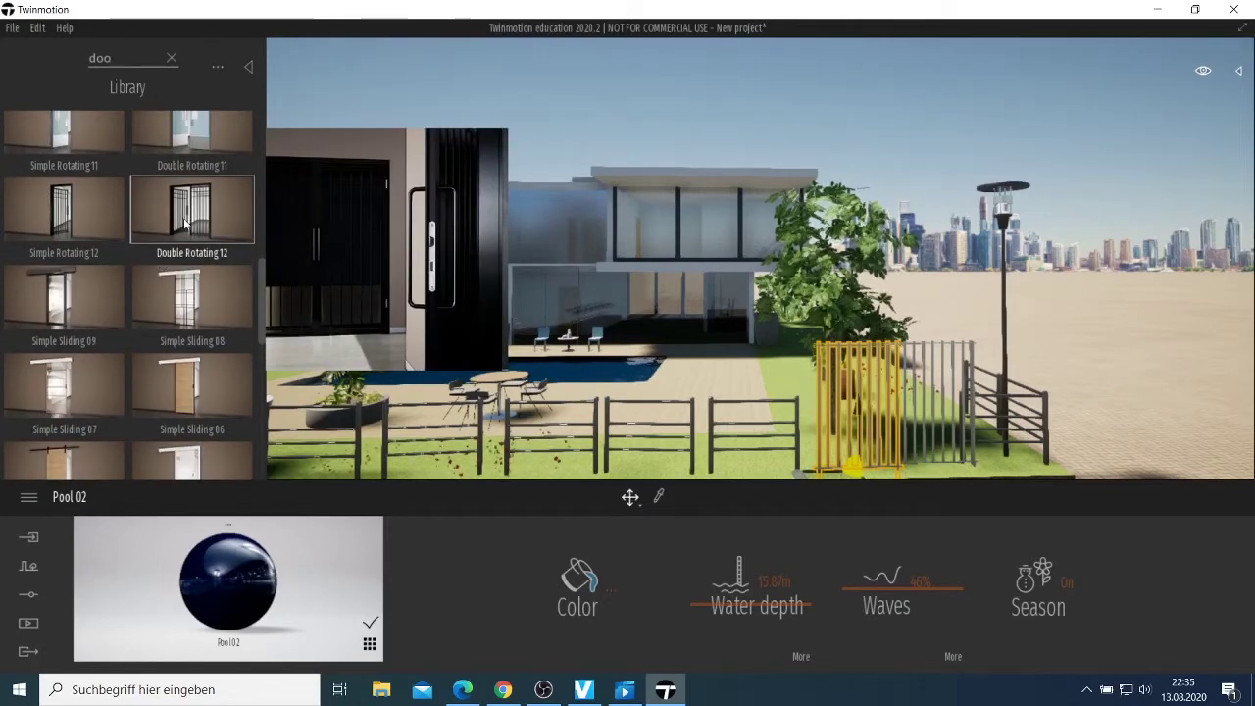
{"action": "left_click_drag", "start_coordinate": [838, 418], "coordinate": [818, 469]}
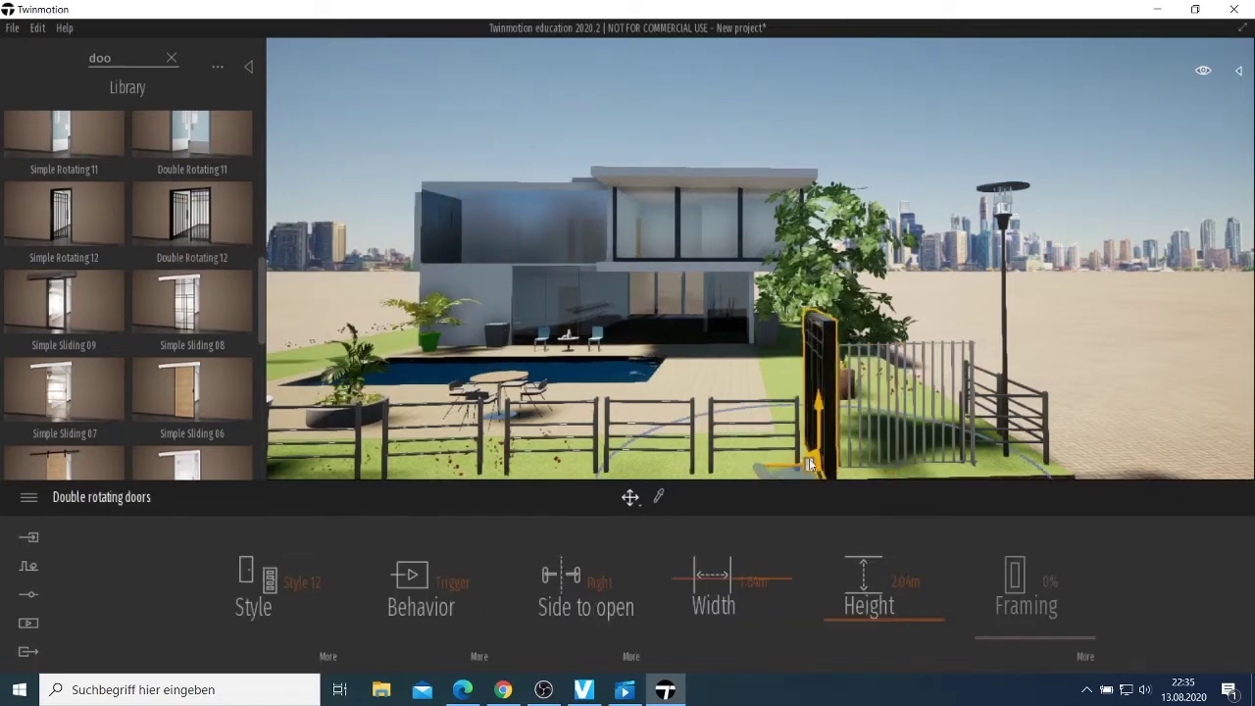
- Rotate the Double Rotating 12 door so it runs parallel to the front fence
{"action": "scroll", "coordinate": [674, 268], "scroll_direction": "down", "scroll_amount": 3}
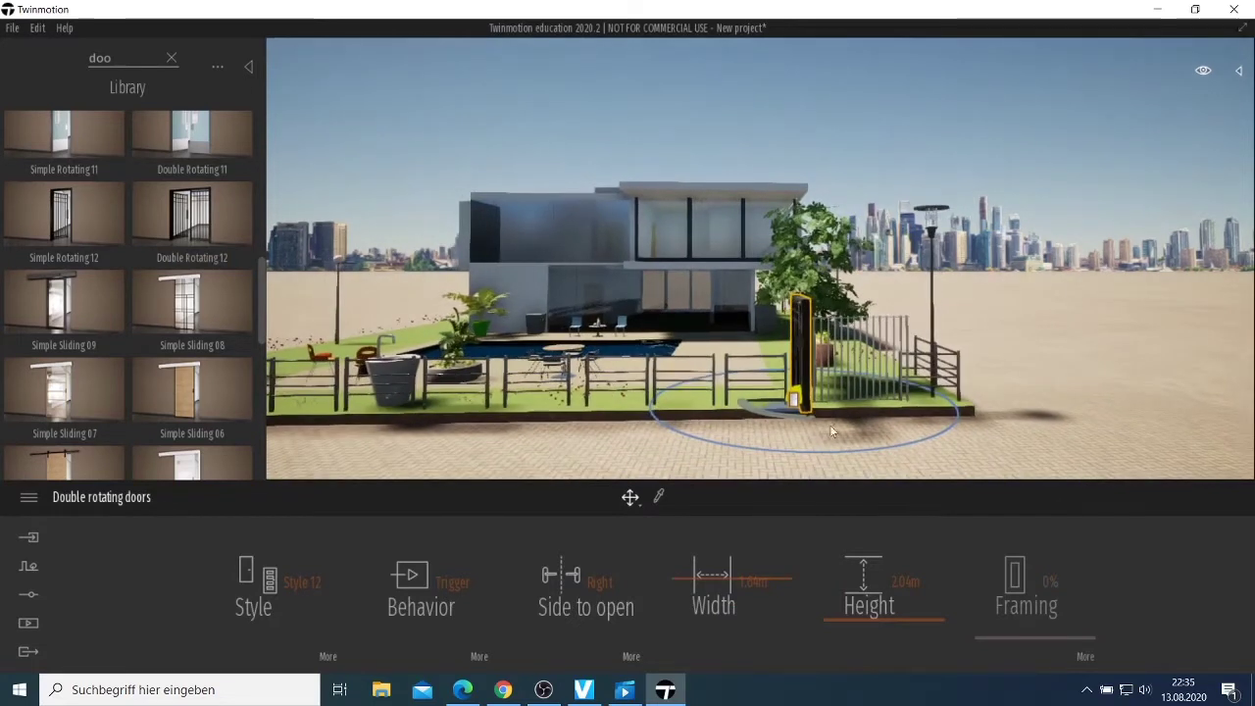
{"action": "left_click", "coordinate": [769, 441]}
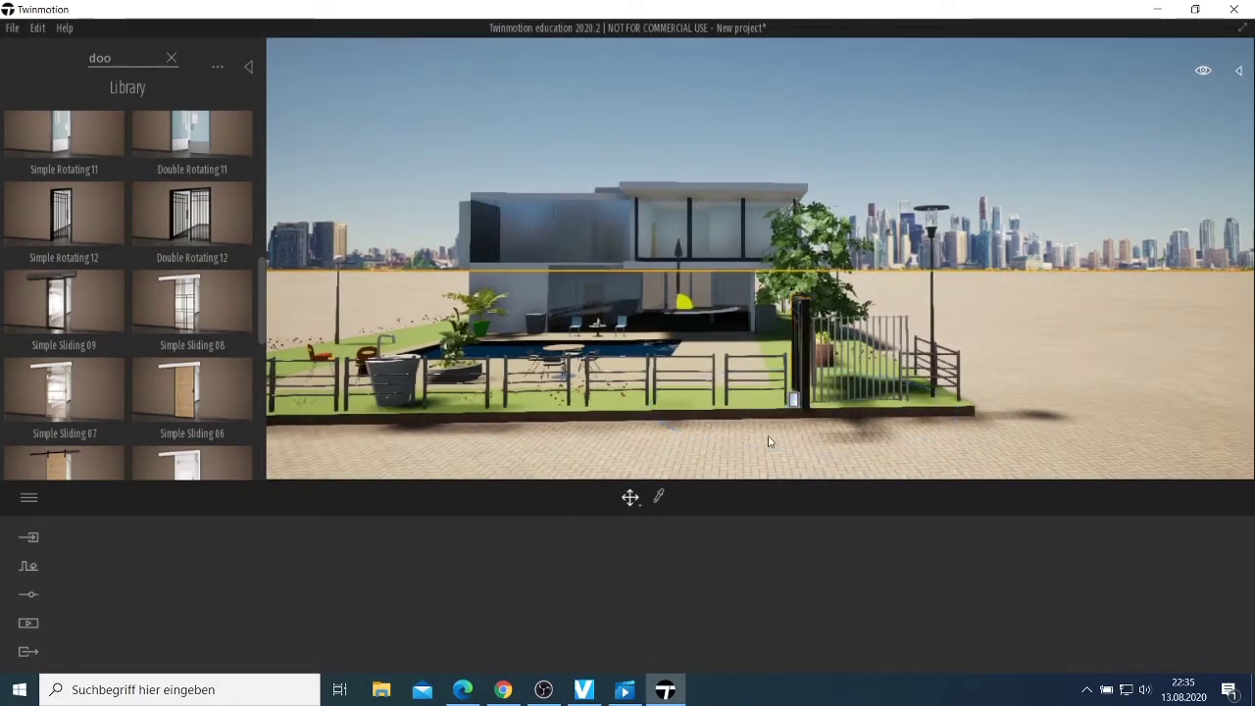
{"action": "left_click", "coordinate": [797, 368]}
{"action": "left_click_drag", "start_coordinate": [779, 410], "coordinate": [883, 382]}
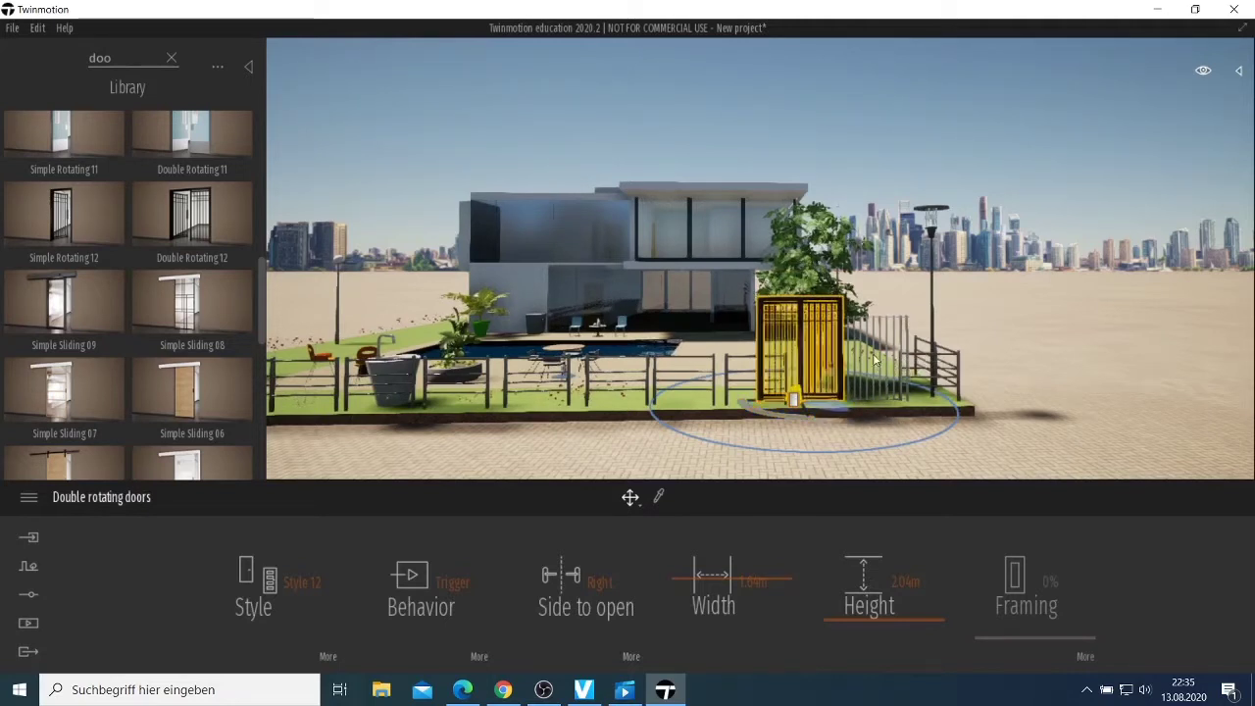
- Delete the two tall slatted fence panels beside and behind the double door
{"action": "left_click", "coordinate": [873, 357]}
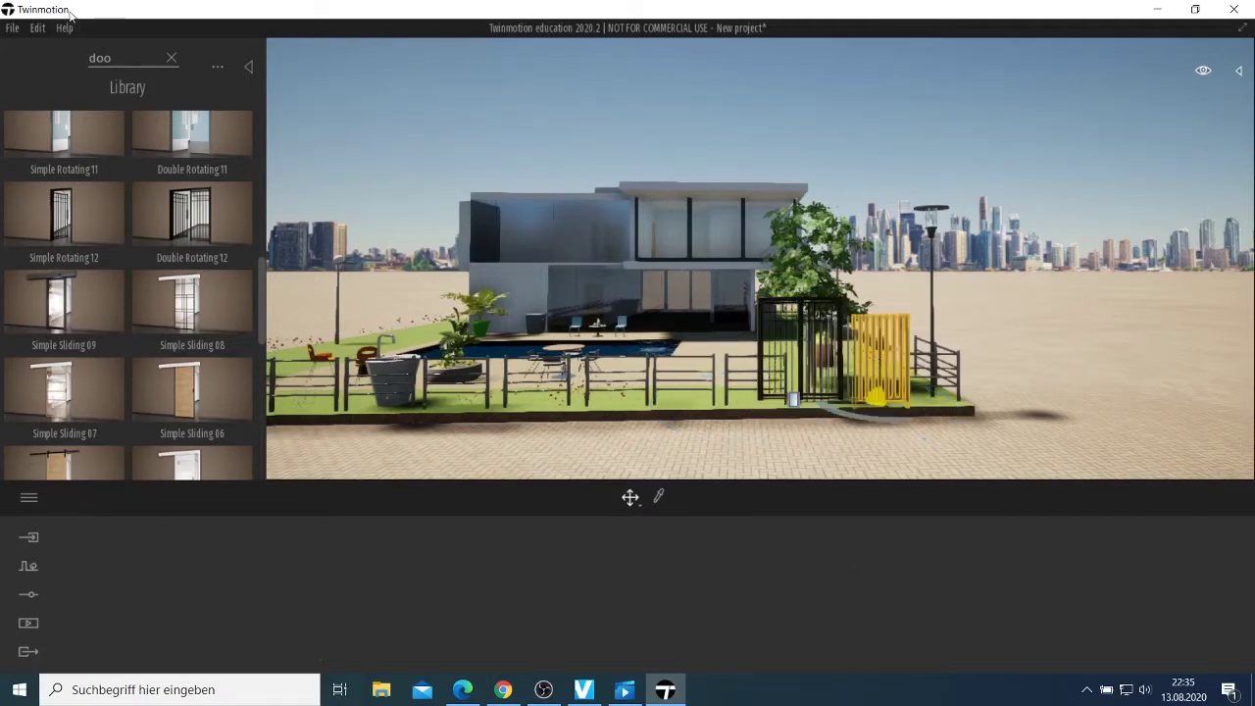
{"action": "left_click", "coordinate": [37, 28]}
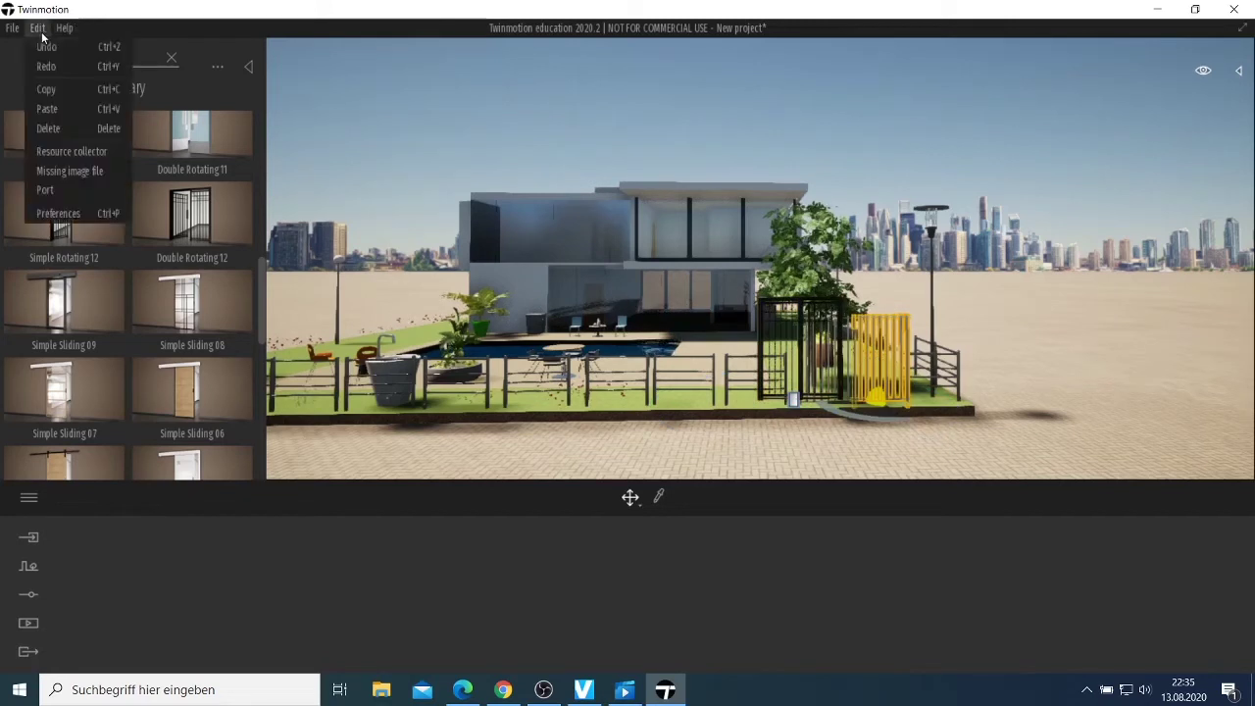
{"action": "left_click", "coordinate": [69, 125]}
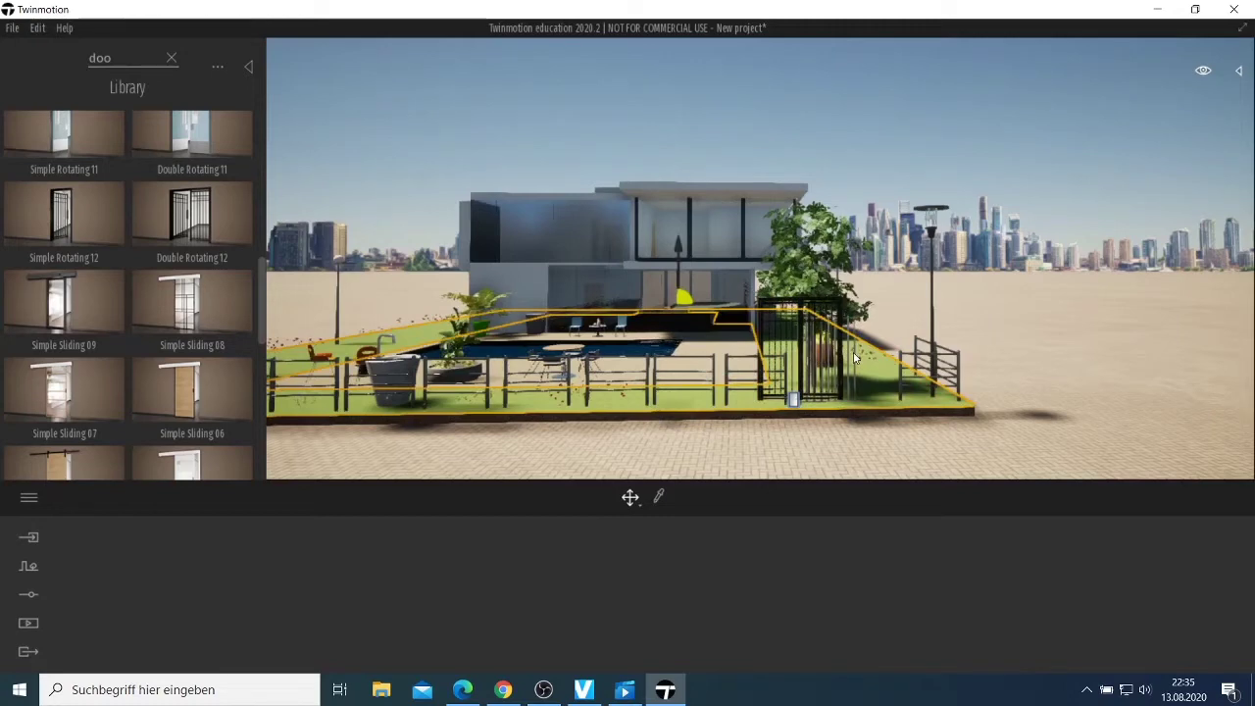
{"action": "scroll", "coordinate": [853, 358], "scroll_direction": "up", "scroll_amount": 5}
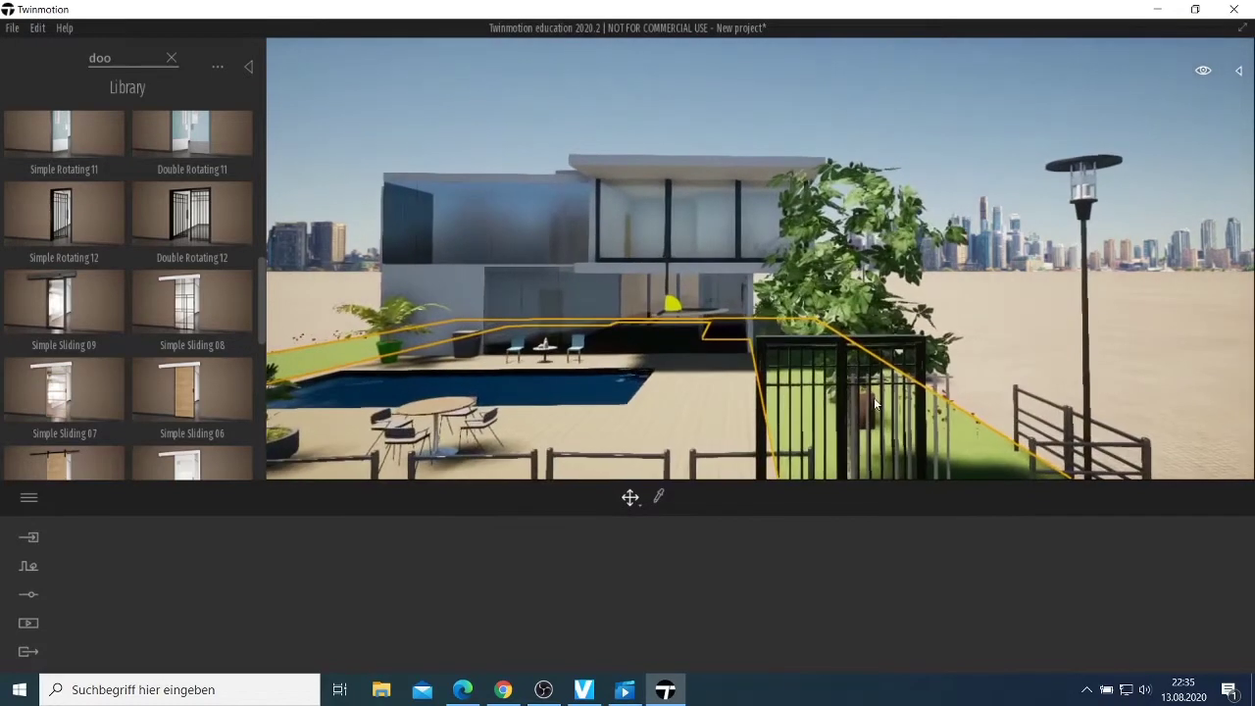
{"action": "key", "text": "q"}
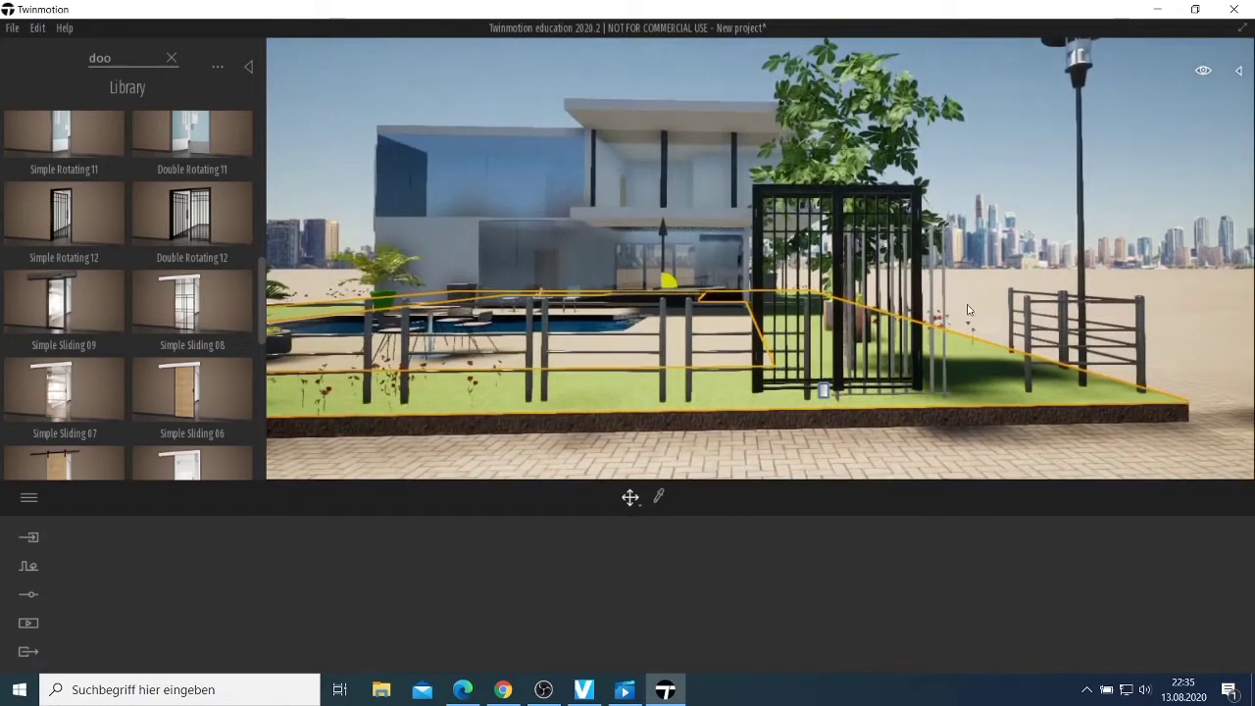
{"action": "left_click_drag", "start_coordinate": [932, 283], "coordinate": [931, 286]}
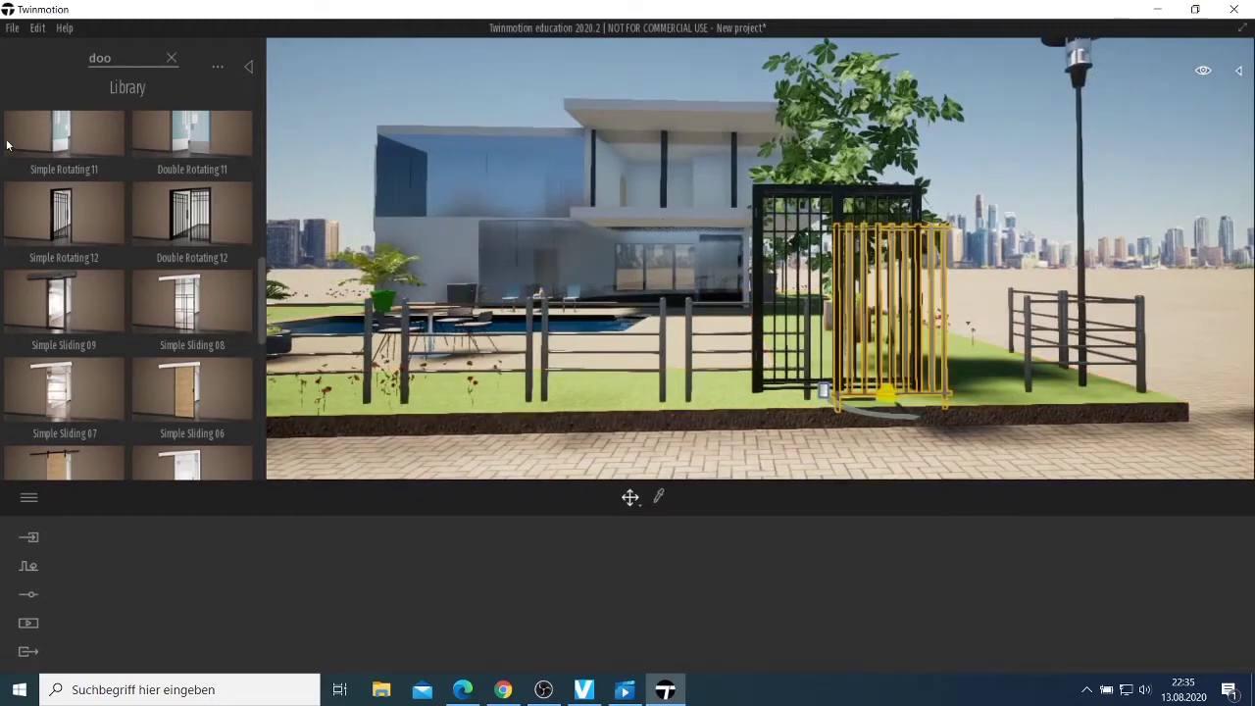
{"action": "left_click", "coordinate": [37, 28]}
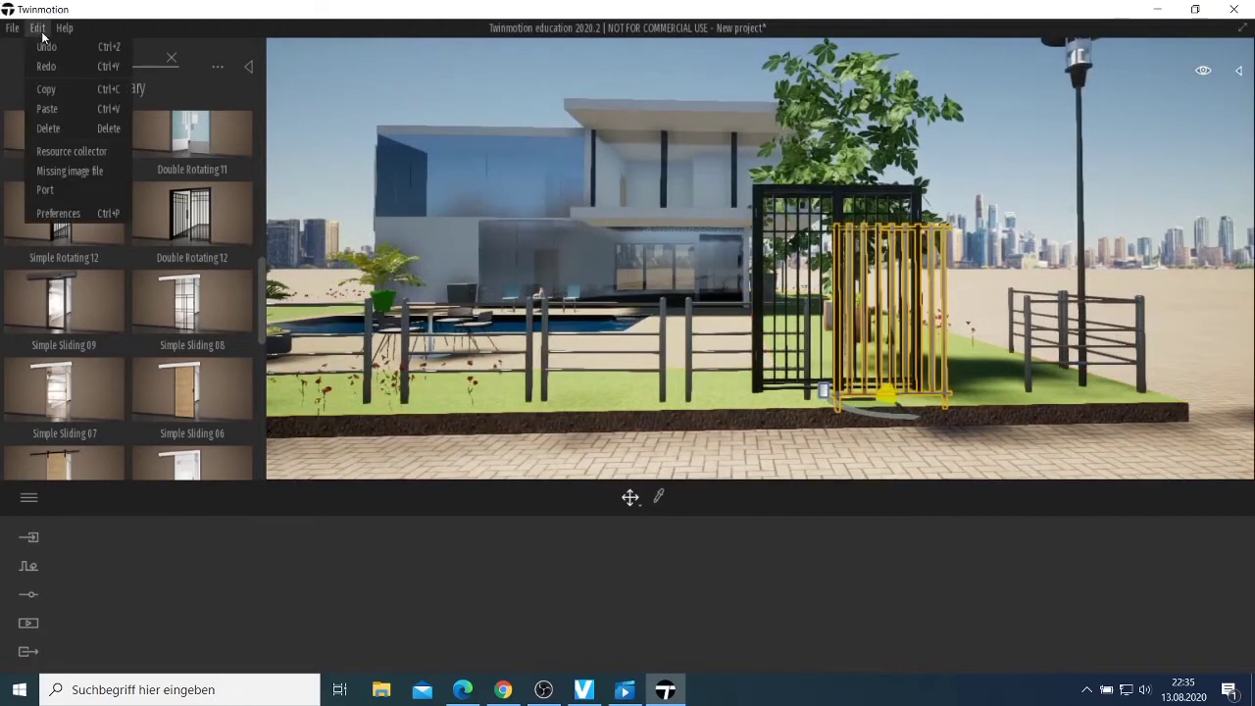
{"action": "left_click", "coordinate": [66, 127]}
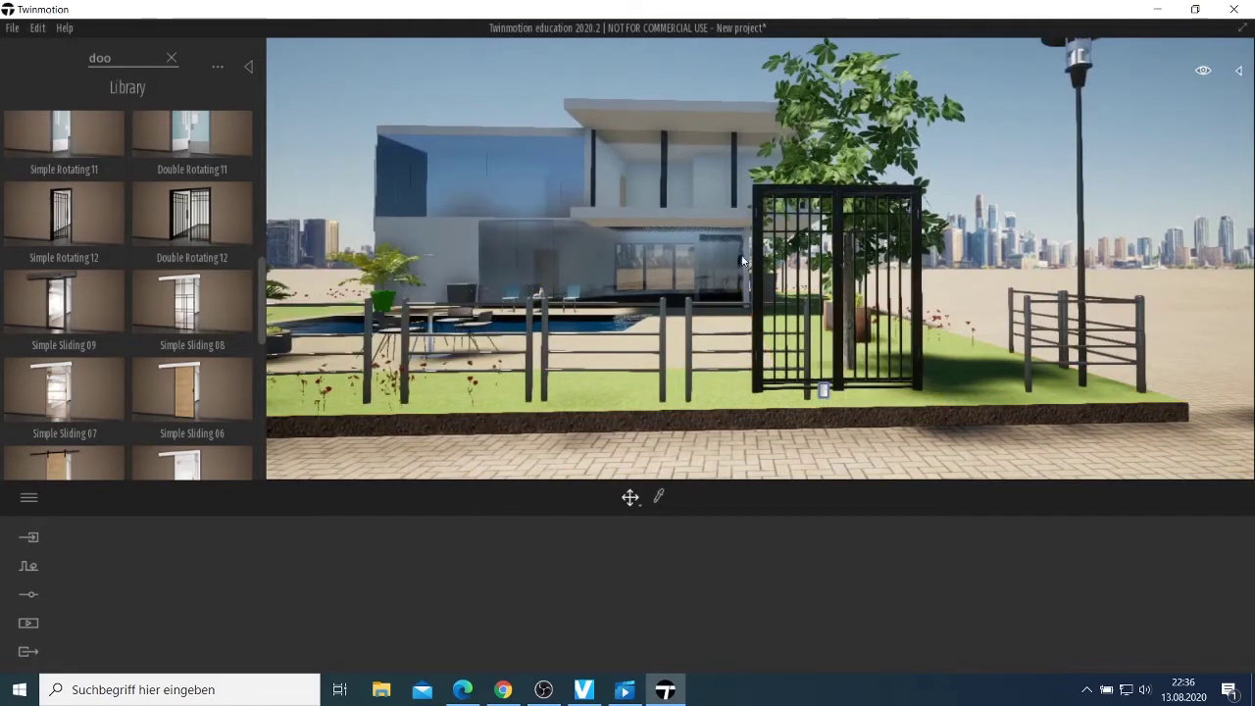
- Move the double door along the front fence line into the gap before the corner fence panel
{"action": "left_click", "coordinate": [845, 309]}
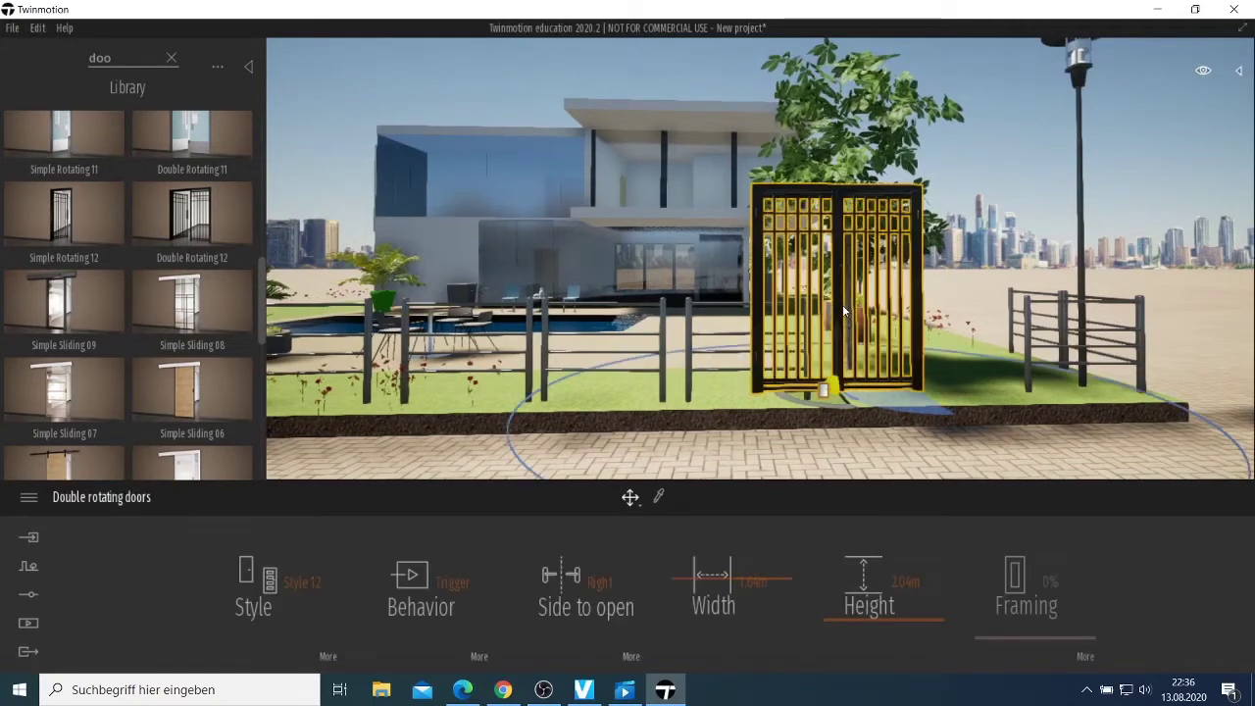
{"action": "left_click_drag", "start_coordinate": [840, 388], "coordinate": [995, 382]}
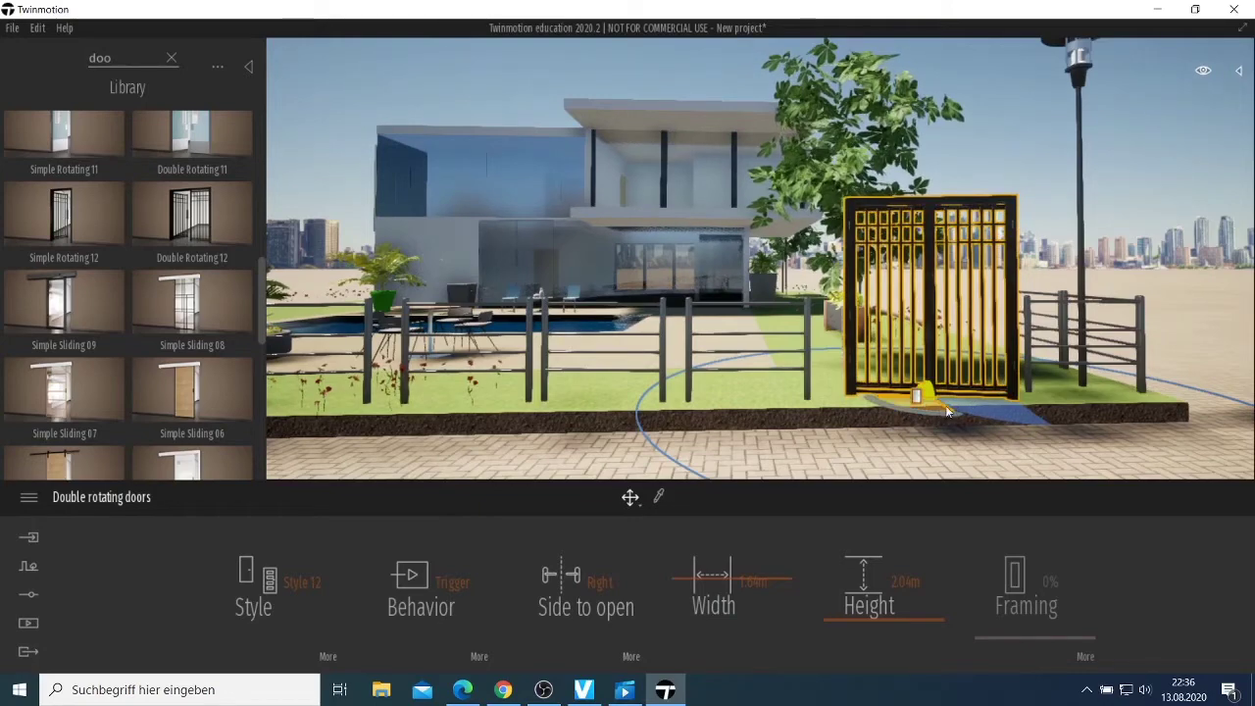
{"action": "scroll", "coordinate": [951, 417], "scroll_direction": "up", "scroll_amount": 3}
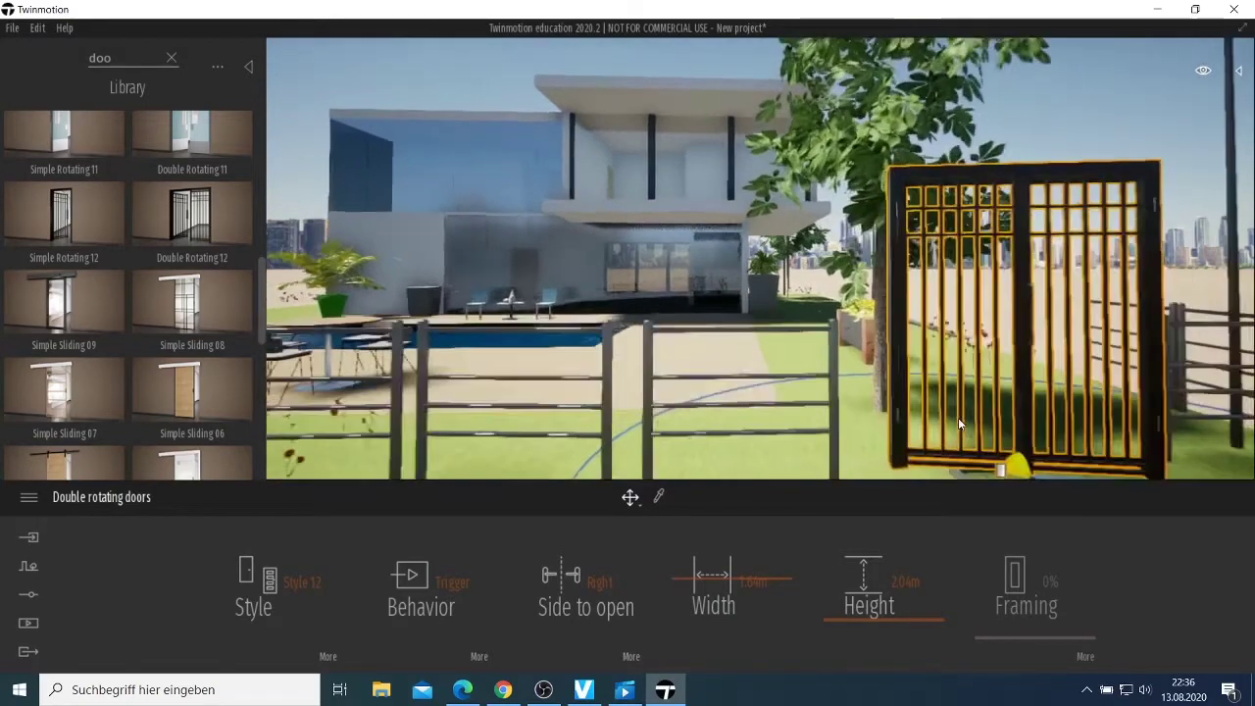
{"action": "scroll", "coordinate": [957, 417], "scroll_direction": "down", "scroll_amount": 3}
{"action": "mouse_move", "coordinate": [940, 417]}
{"action": "left_mouse_down"}
{"action": "mouse_move", "coordinate": [953, 415]}
{"action": "mouse_move", "coordinate": [943, 410]}
{"action": "left_mouse_up"}
{"action": "scroll", "coordinate": [944, 394], "scroll_direction": "up", "scroll_amount": 1}
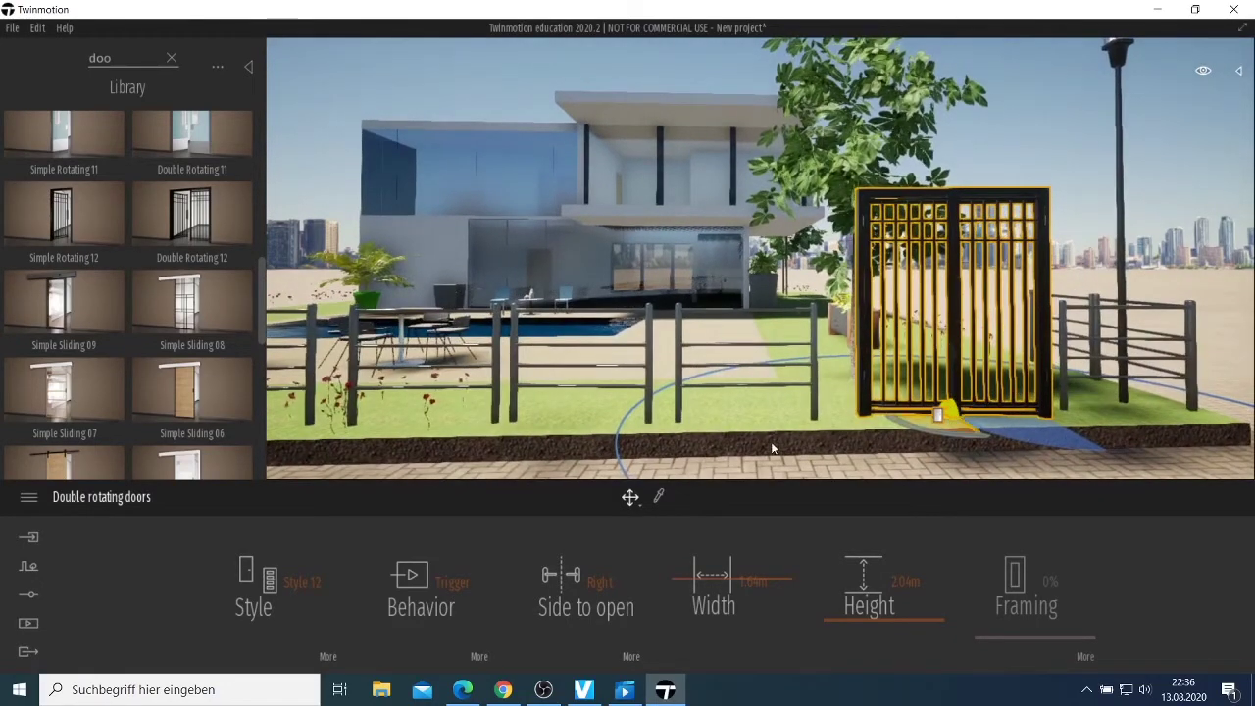
- Adjust the double door's depth so it sits in line with the front fence, checking from the side
{"action": "right_click_drag", "start_coordinate": [770, 445], "coordinate": [431, 428]}
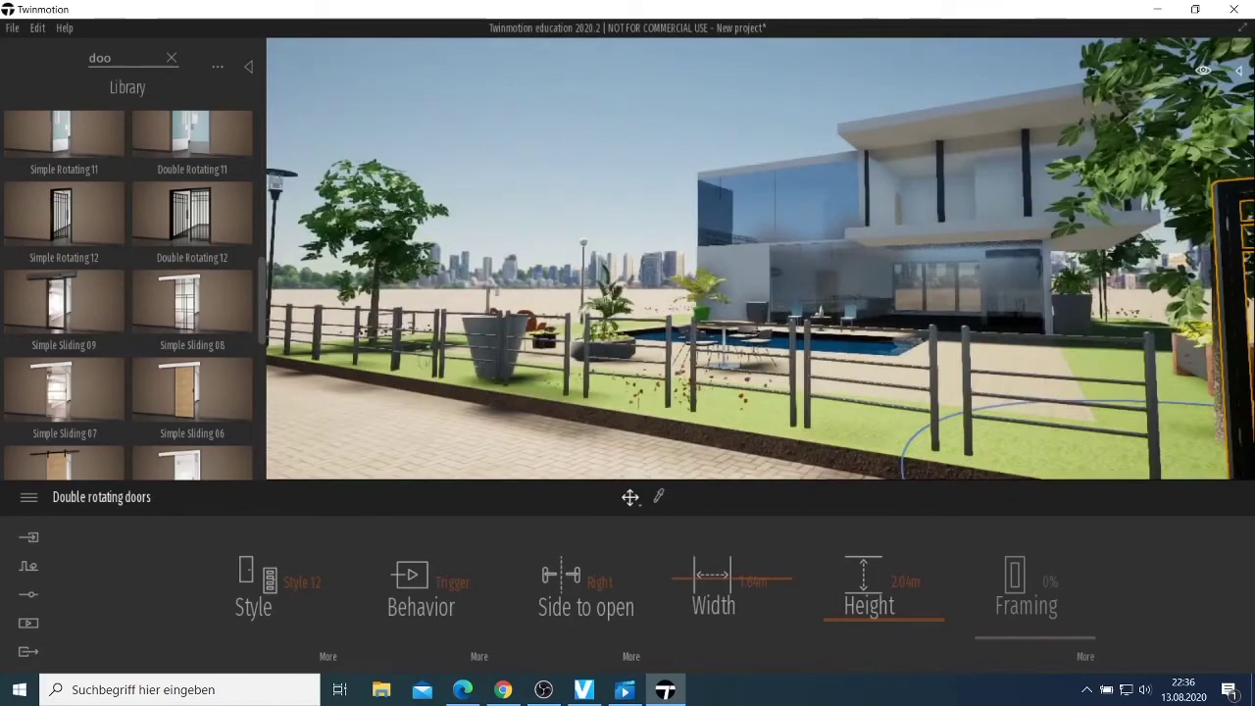
{"action": "middle_click_drag", "start_coordinate": [760, 294], "coordinate": [432, 300], "text": "shift"}
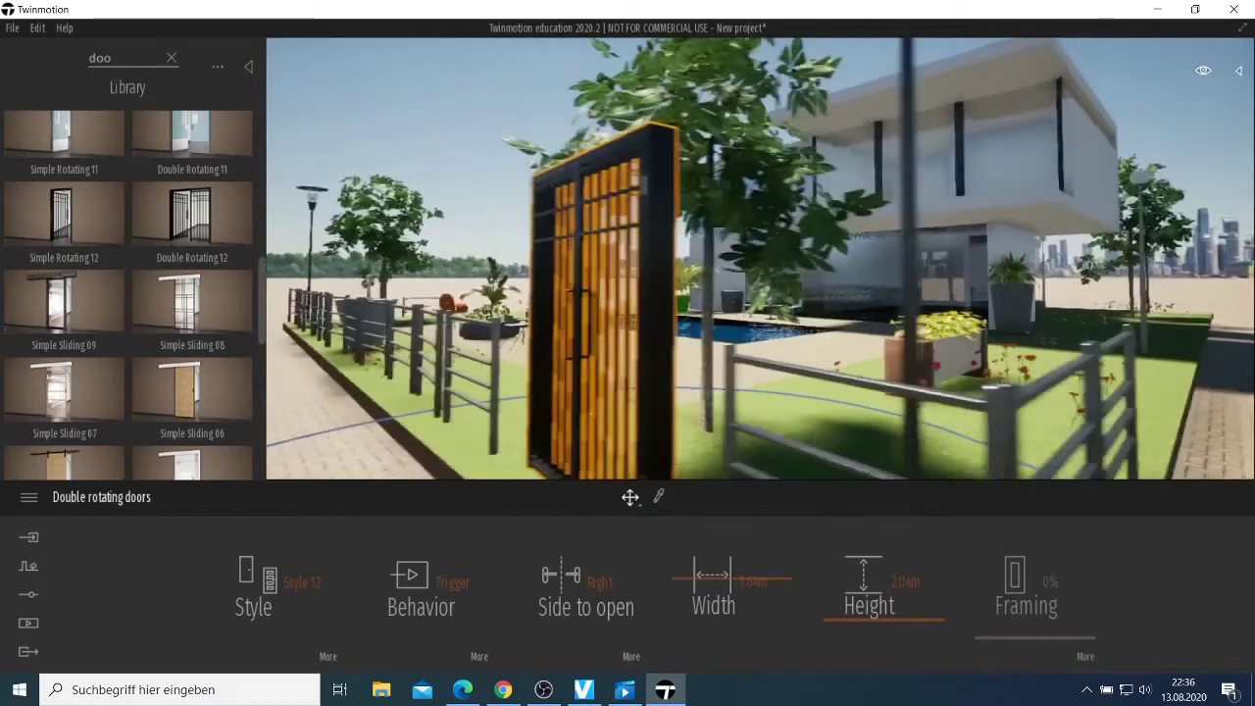
{"action": "middle_click_drag", "start_coordinate": [686, 446], "coordinate": [787, 454]}
{"action": "scroll", "coordinate": [779, 434], "scroll_direction": "down", "scroll_amount": 2}
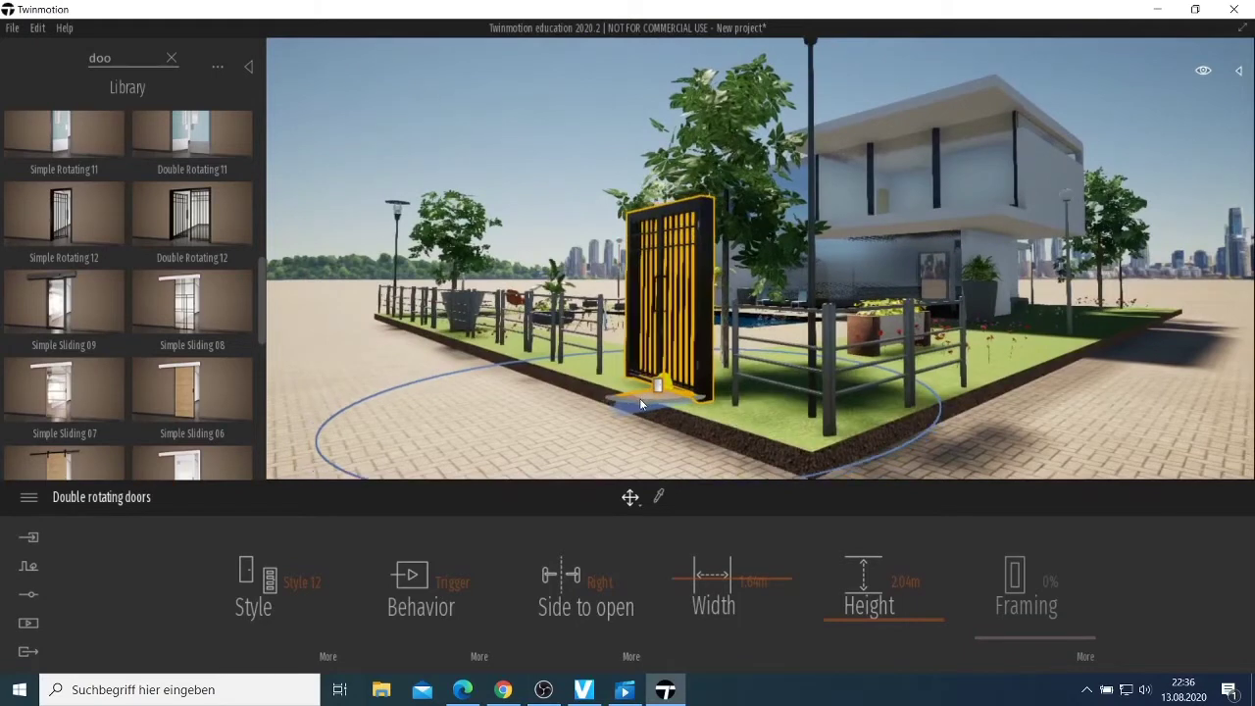
{"action": "mouse_move", "coordinate": [639, 398]}
{"action": "left_mouse_down"}
{"action": "mouse_move", "coordinate": [611, 396]}
{"action": "mouse_move", "coordinate": [649, 400]}
{"action": "left_mouse_up"}
{"action": "scroll", "coordinate": [609, 424], "scroll_direction": "down", "scroll_amount": 3}
{"action": "right_click_drag", "start_coordinate": [630, 434], "coordinate": [674, 440]}
{"action": "right_click_drag", "start_coordinate": [539, 423], "coordinate": [896, 437]}
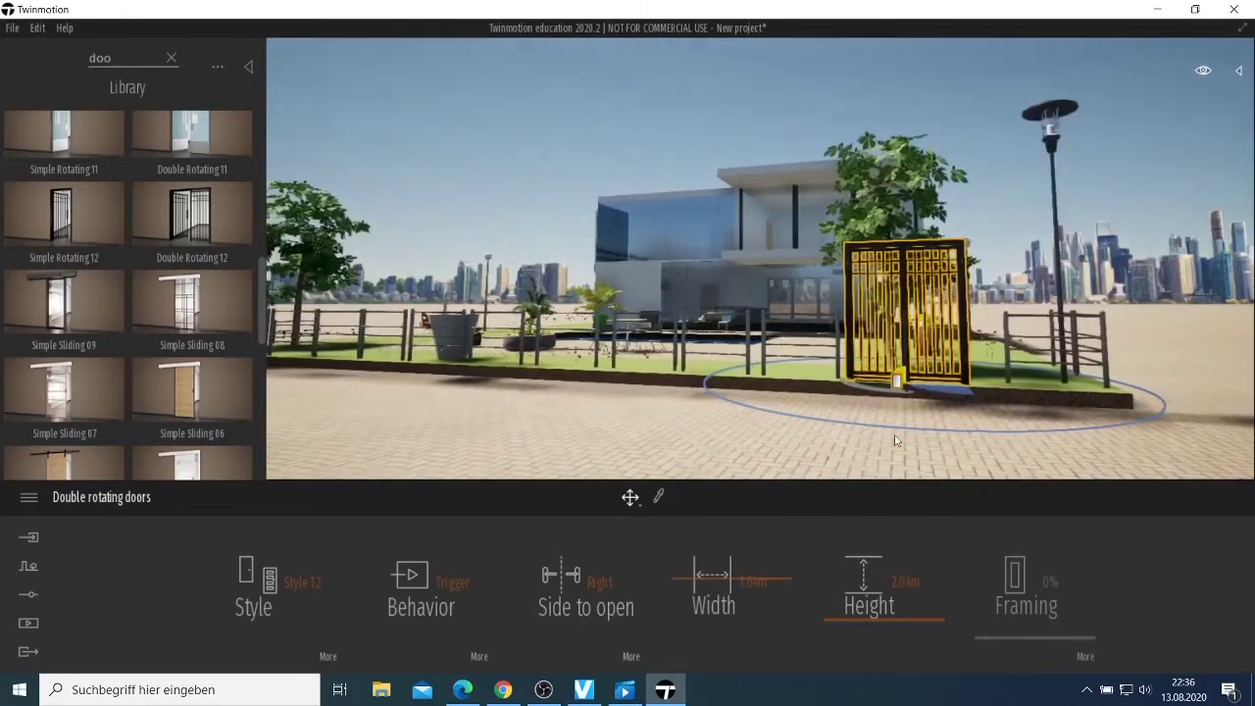
- Move the front fence panel near the corner lamp up against the double door
{"action": "left_click", "coordinate": [1029, 355]}
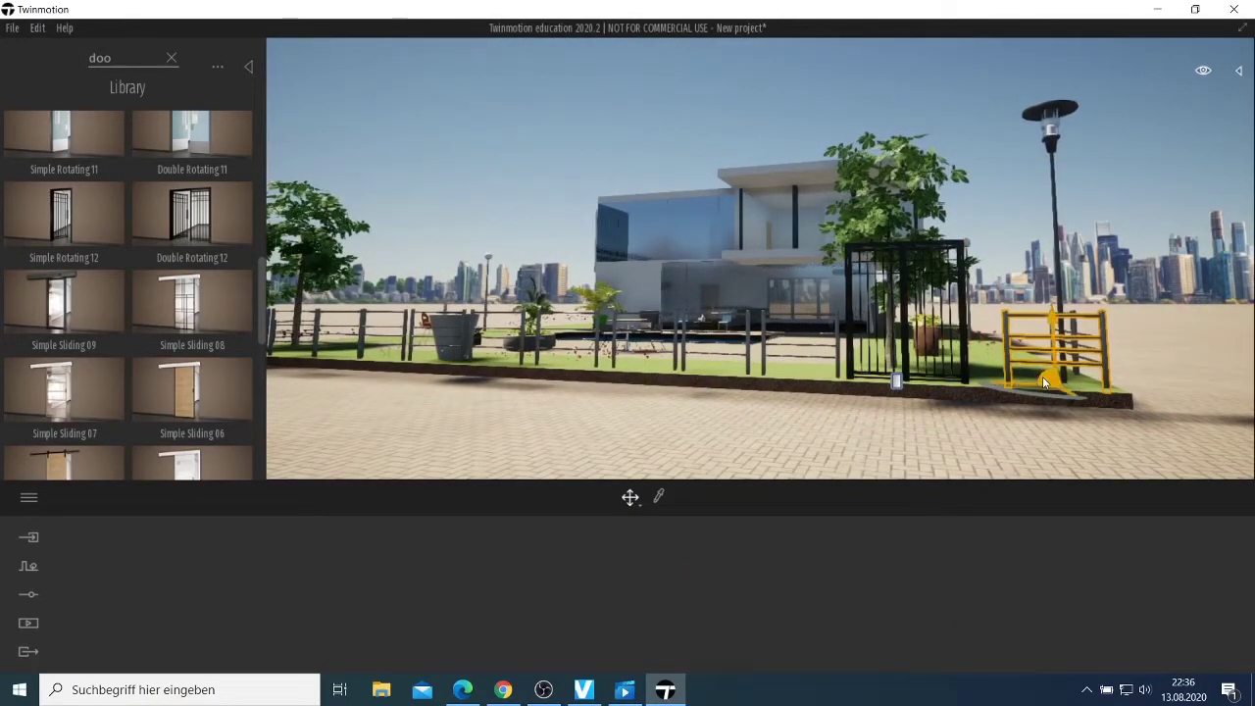
{"action": "left_click_drag", "start_coordinate": [1042, 377], "coordinate": [1020, 388]}
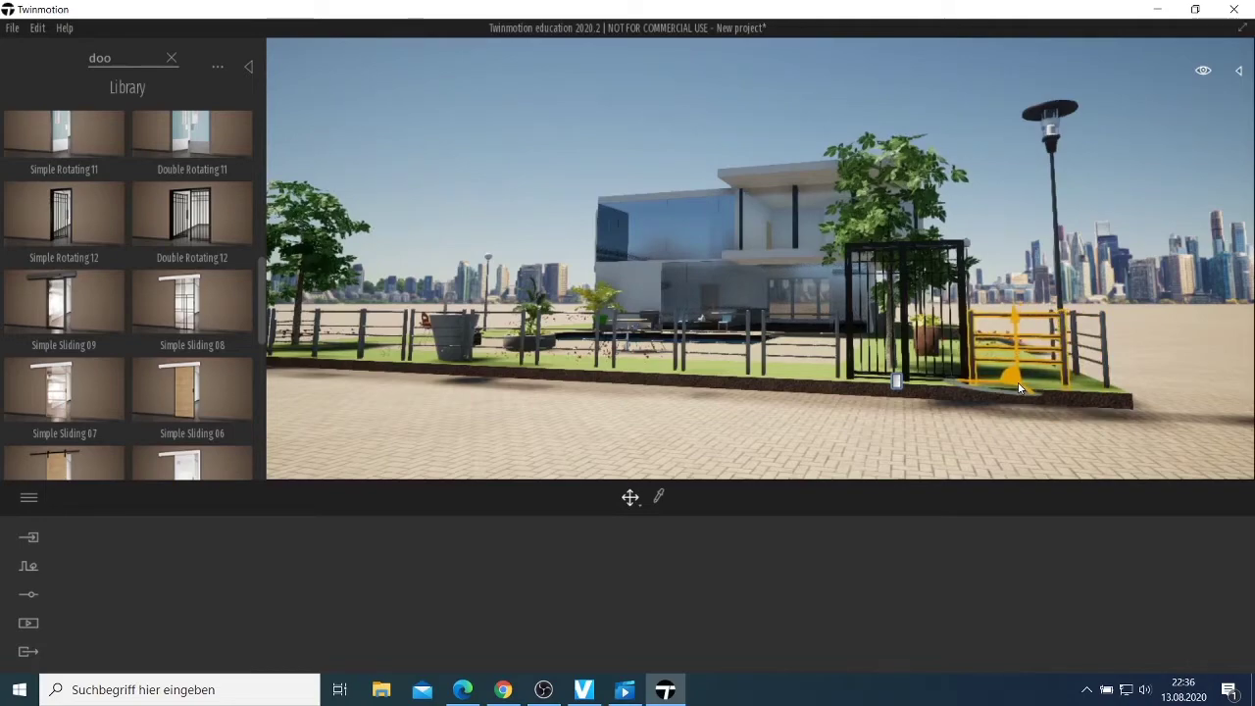
{"action": "scroll", "coordinate": [1003, 404], "scroll_direction": "up", "scroll_amount": 5}
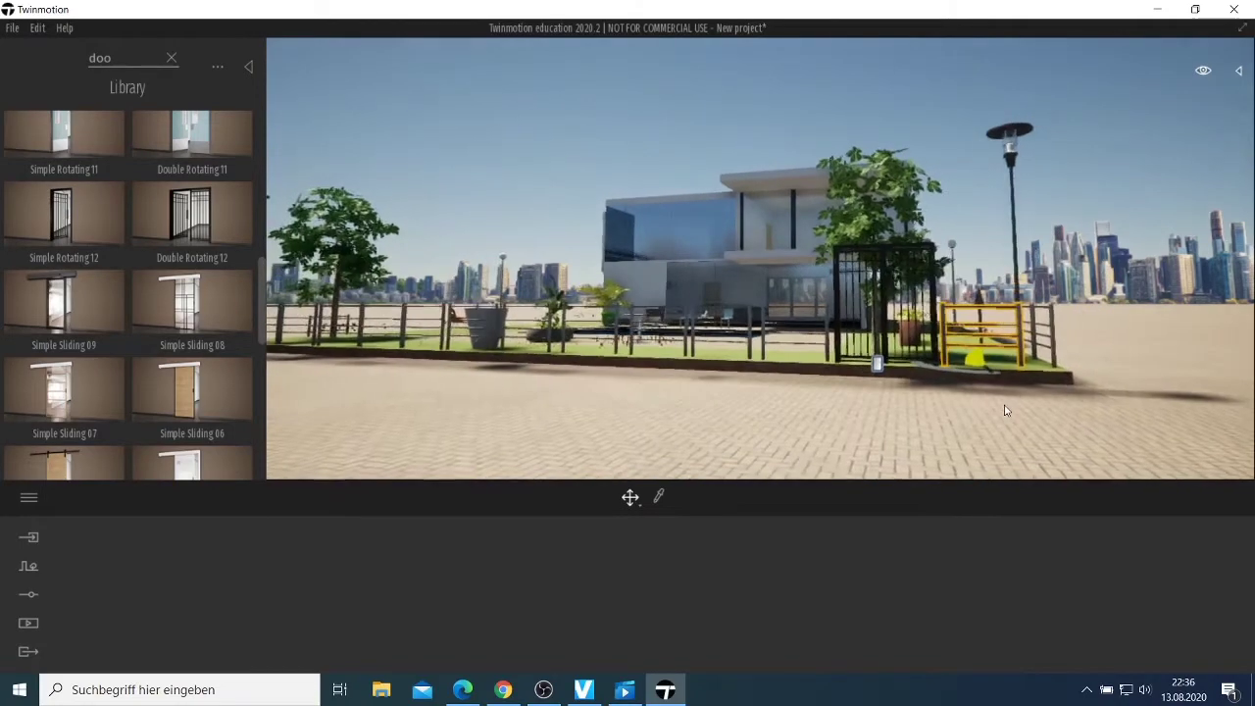
{"action": "scroll", "coordinate": [1005, 404], "scroll_direction": "down", "scroll_amount": 5}
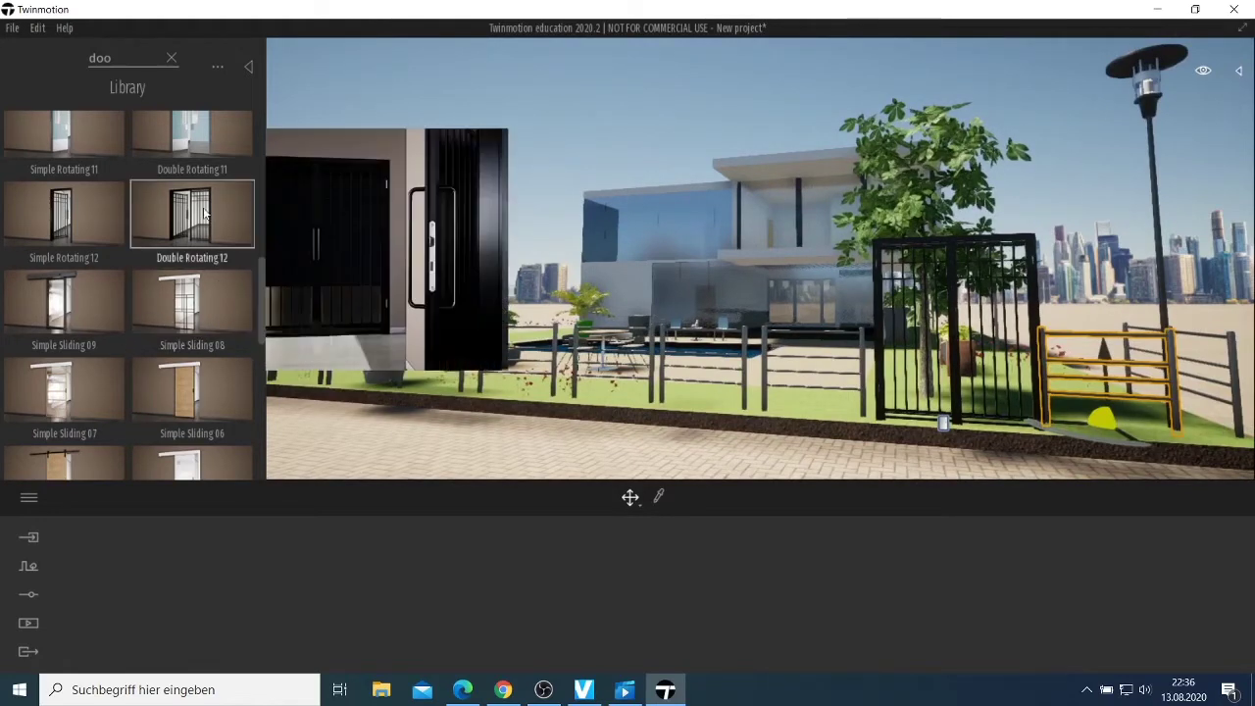
- Search the library for "fen" and place the potted Boston Fern in the fence gap beside the double door
{"action": "left_click", "coordinate": [36, 28]}
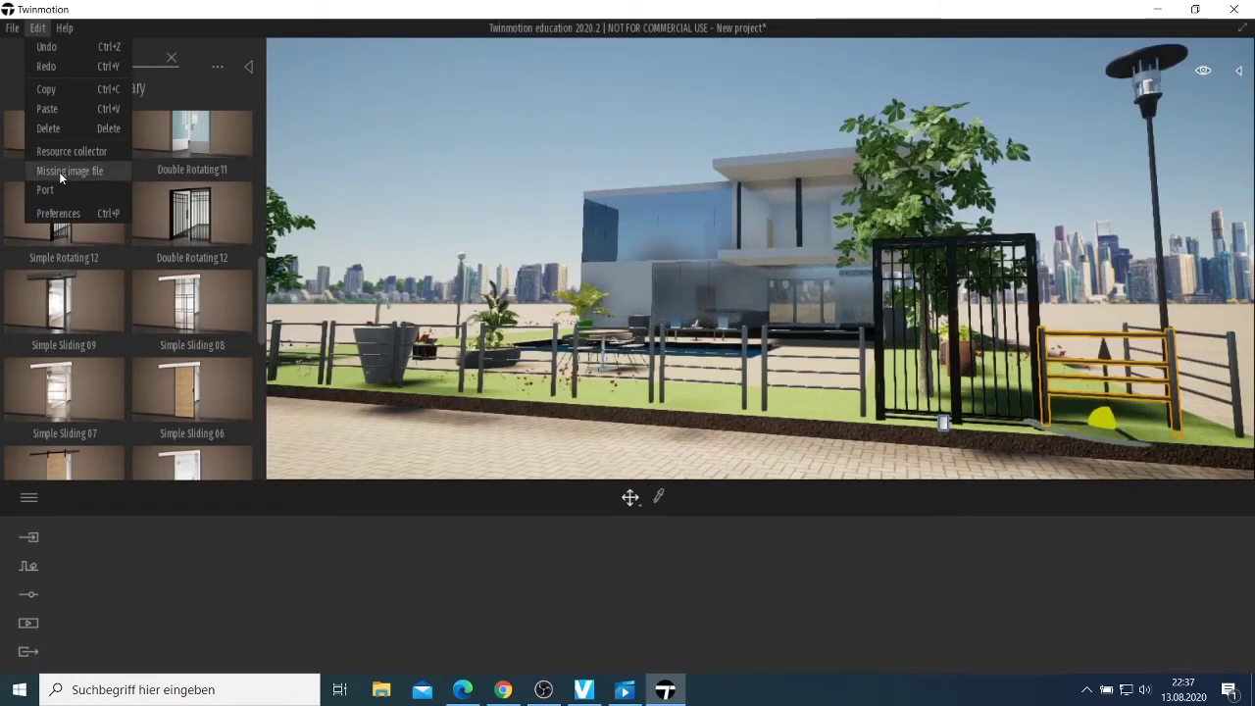
{"action": "mouse_move", "coordinate": [12, 28]}
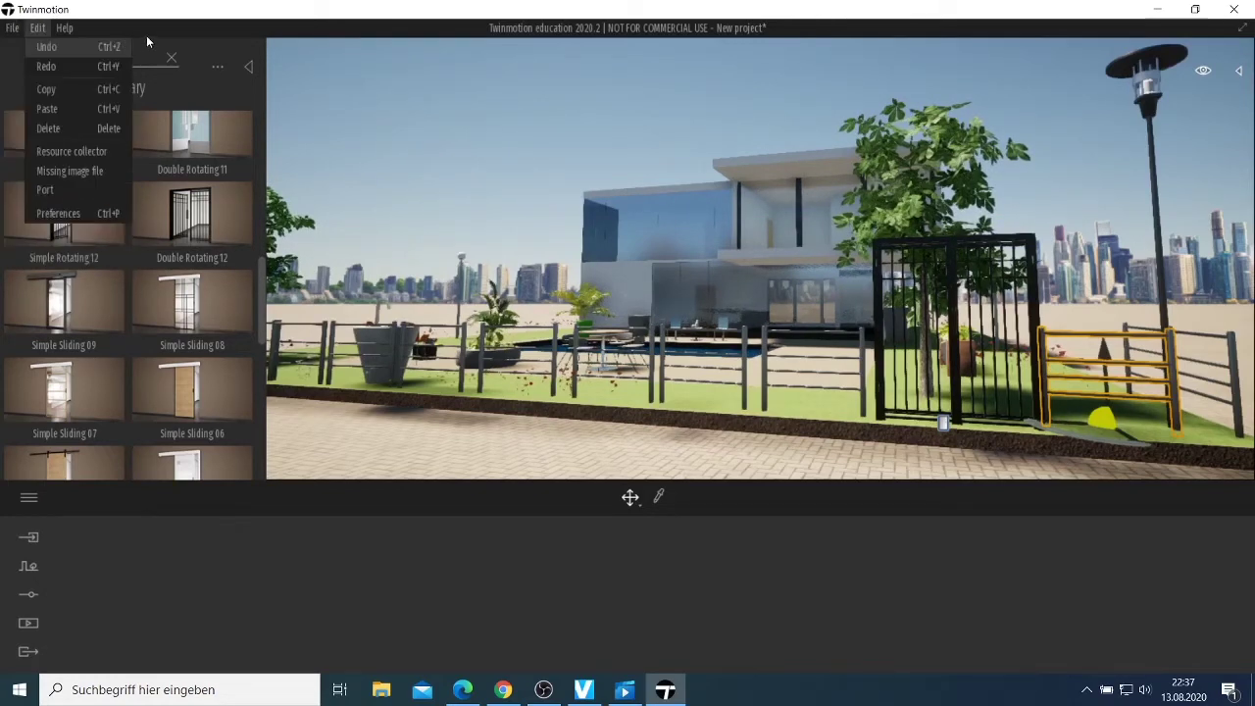
{"action": "left_click_drag", "start_coordinate": [137, 59], "coordinate": [89, 70]}
{"action": "type", "text": "fe"}
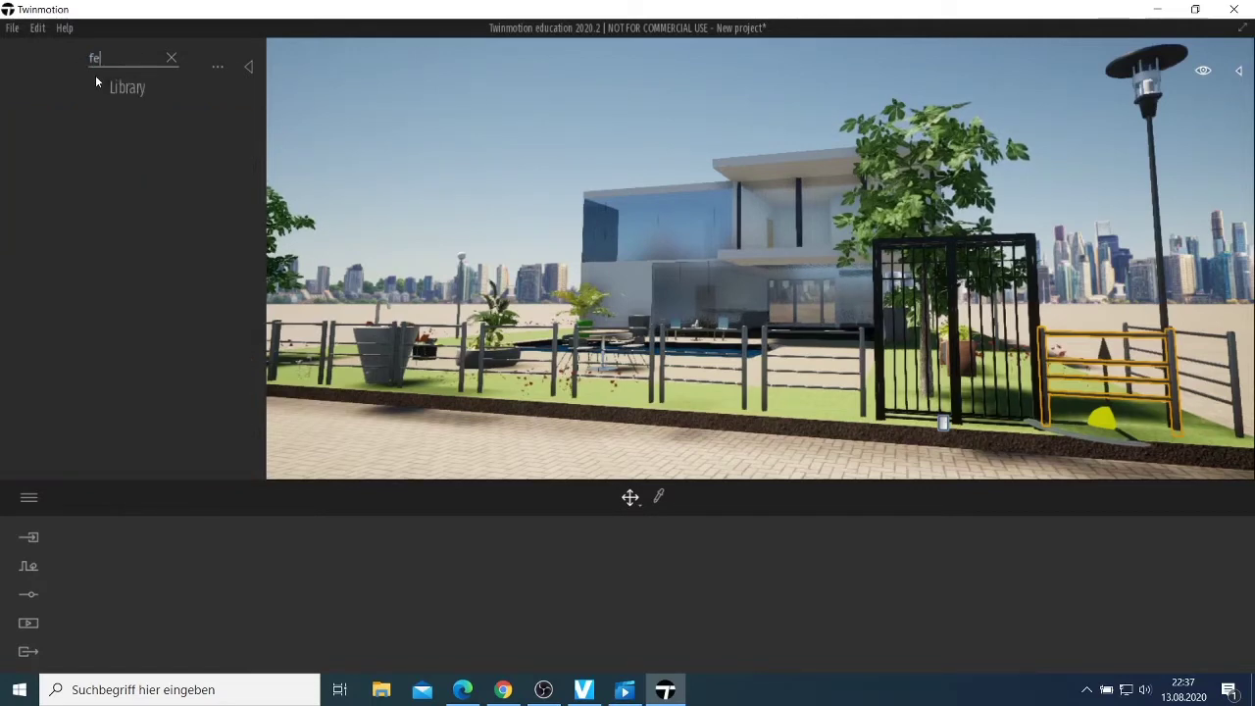
{"action": "type", "text": "n"}
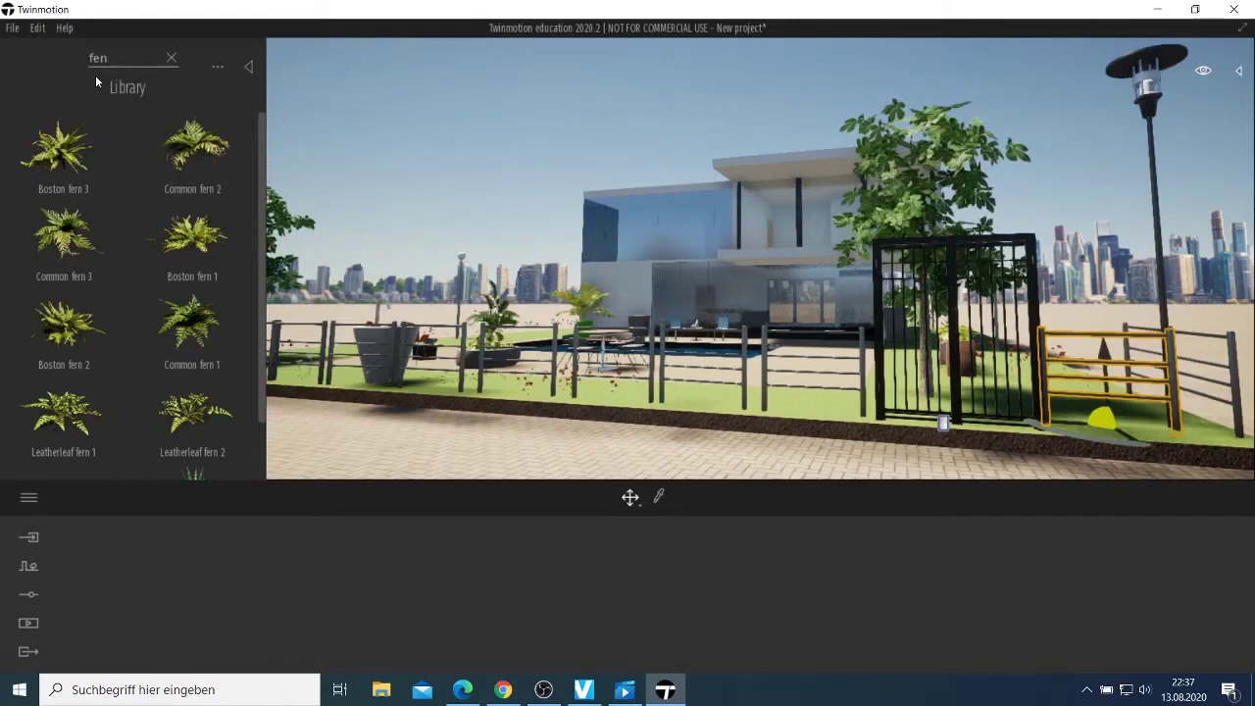
{"action": "type", "text": "ce"}
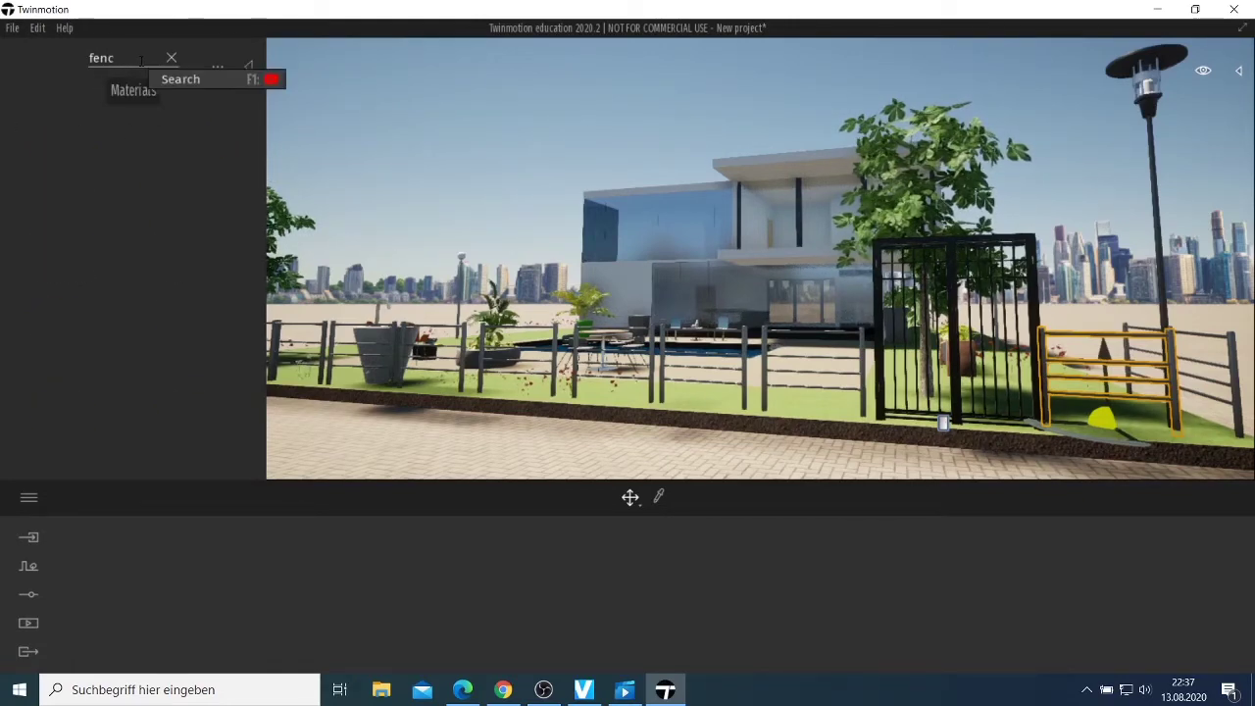
{"action": "key", "text": "BackSpace"}
{"action": "scroll", "coordinate": [108, 186], "scroll_direction": "down", "scroll_amount": 2}
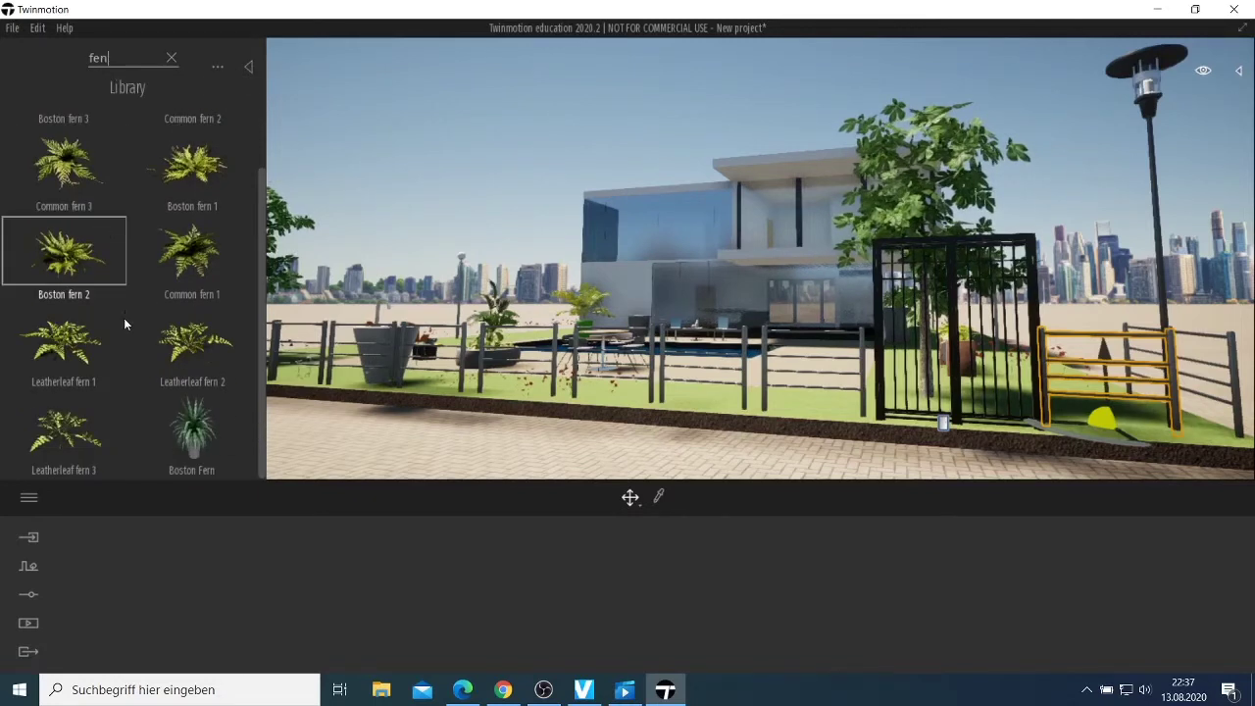
{"action": "left_click_drag", "start_coordinate": [196, 432], "coordinate": [851, 413]}
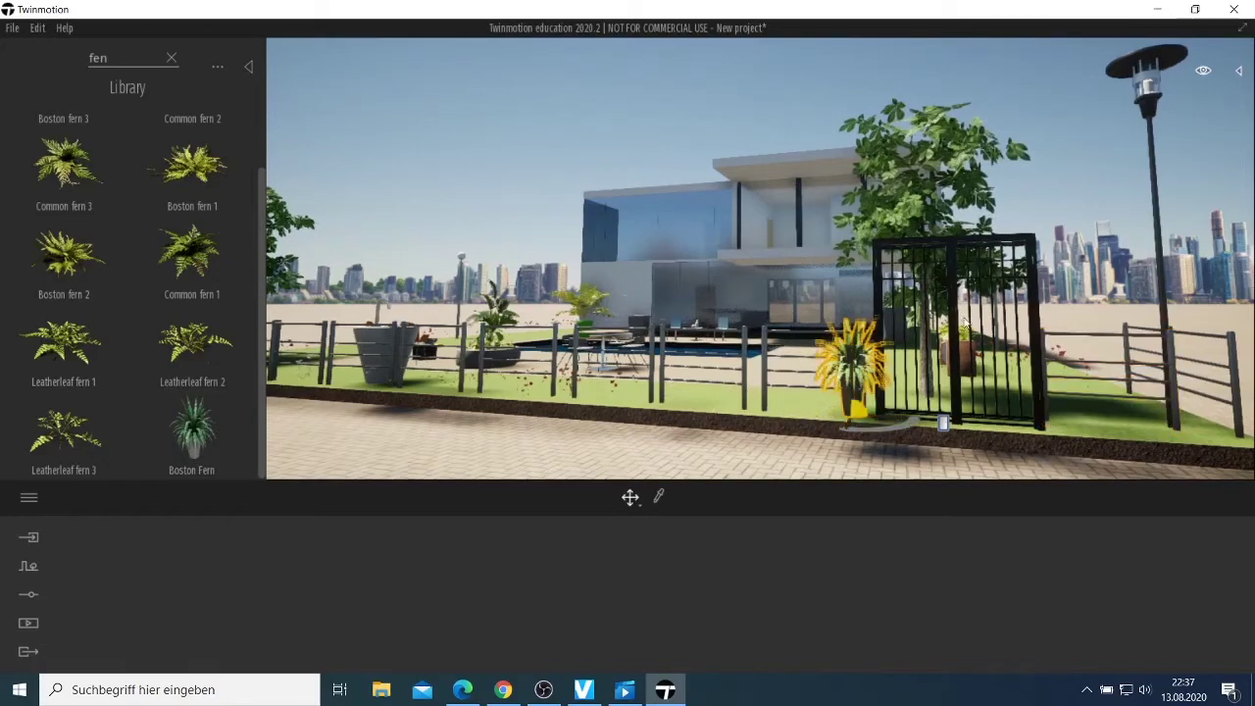
- Align the front fence panel beside the double door with the fence line and move the first side panel toward the corner
{"action": "right_click_drag", "start_coordinate": [754, 449], "coordinate": [450, 441]}
{"action": "key", "text": "d"}
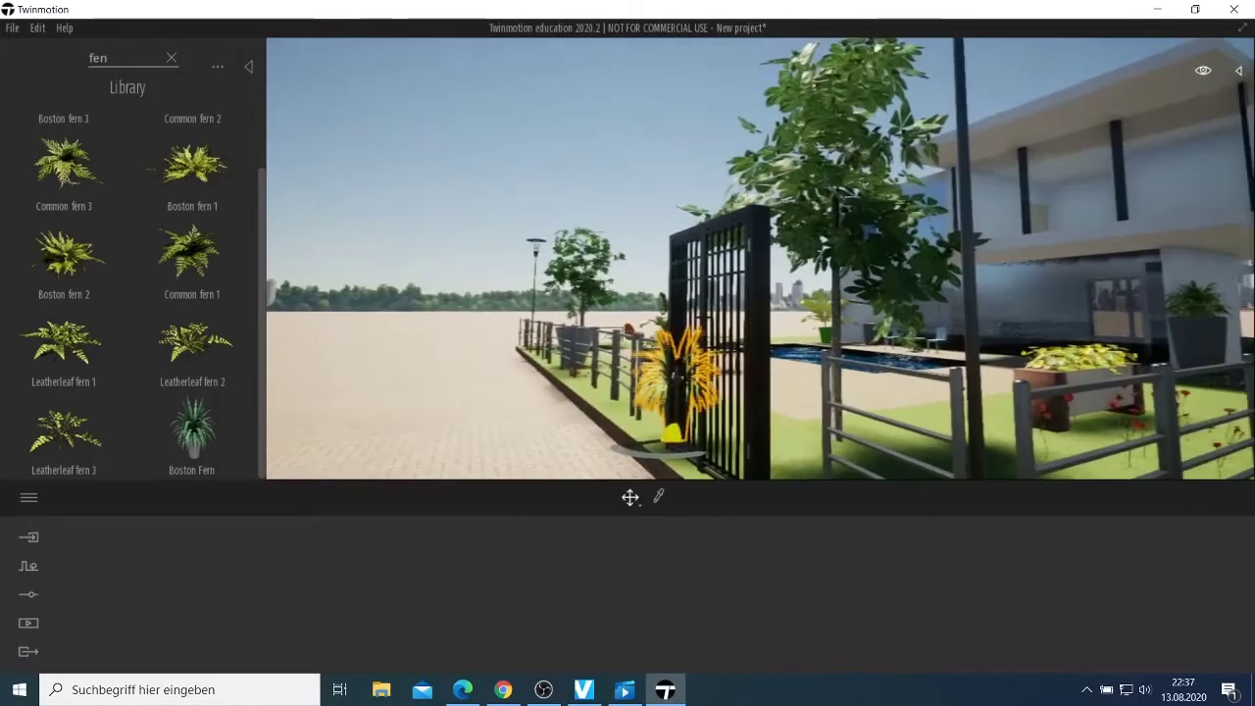
{"action": "right_click_drag", "start_coordinate": [912, 353], "coordinate": [852, 386]}
{"action": "key", "text": "s"}
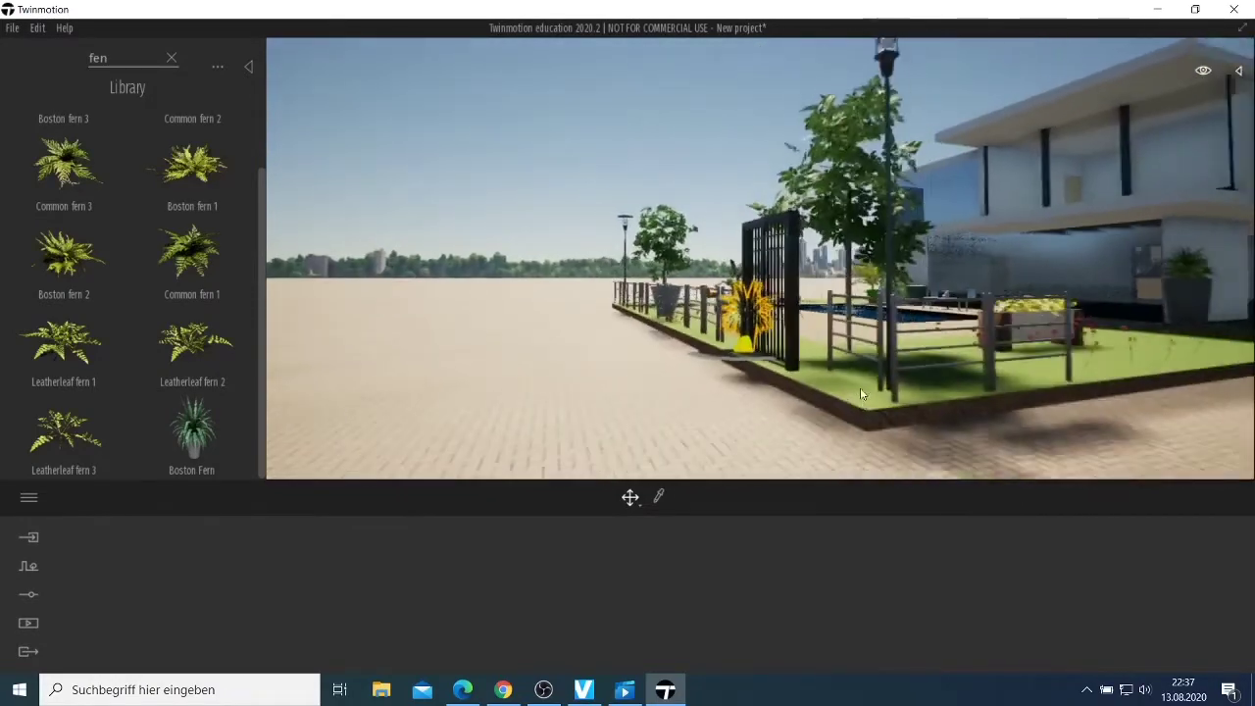
{"action": "right_click_drag", "start_coordinate": [696, 419], "coordinate": [647, 419]}
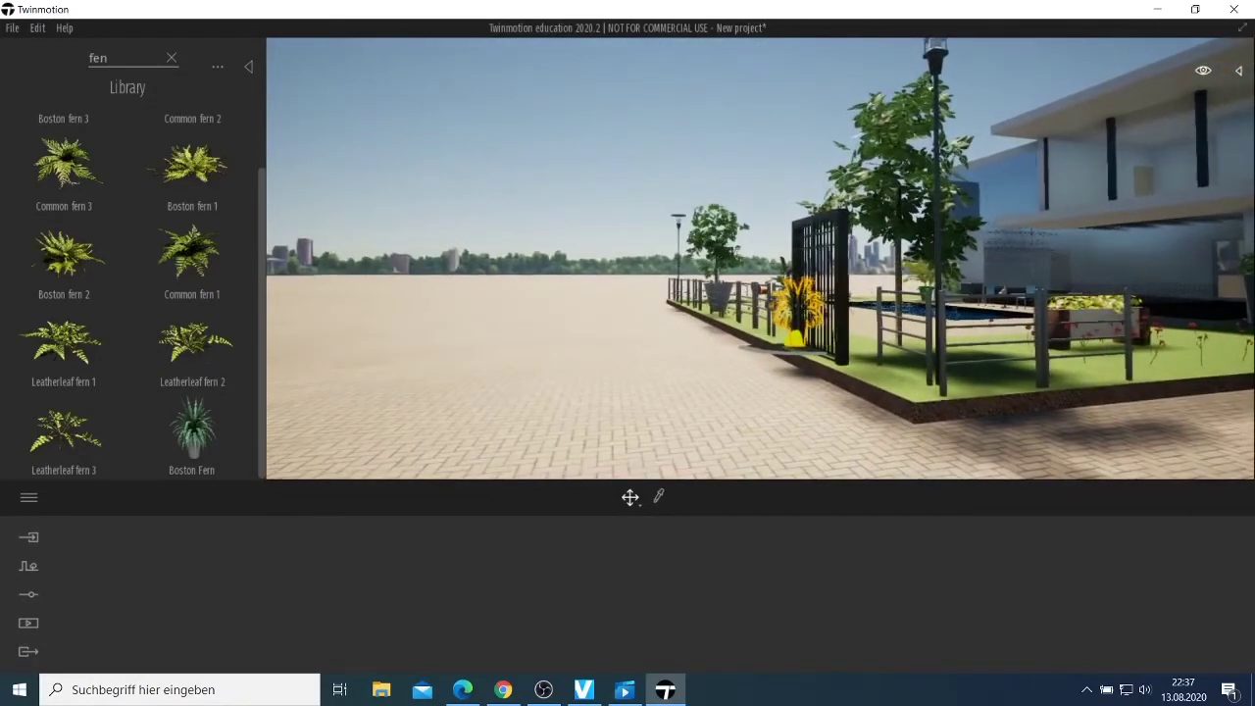
{"action": "key", "text": "d"}
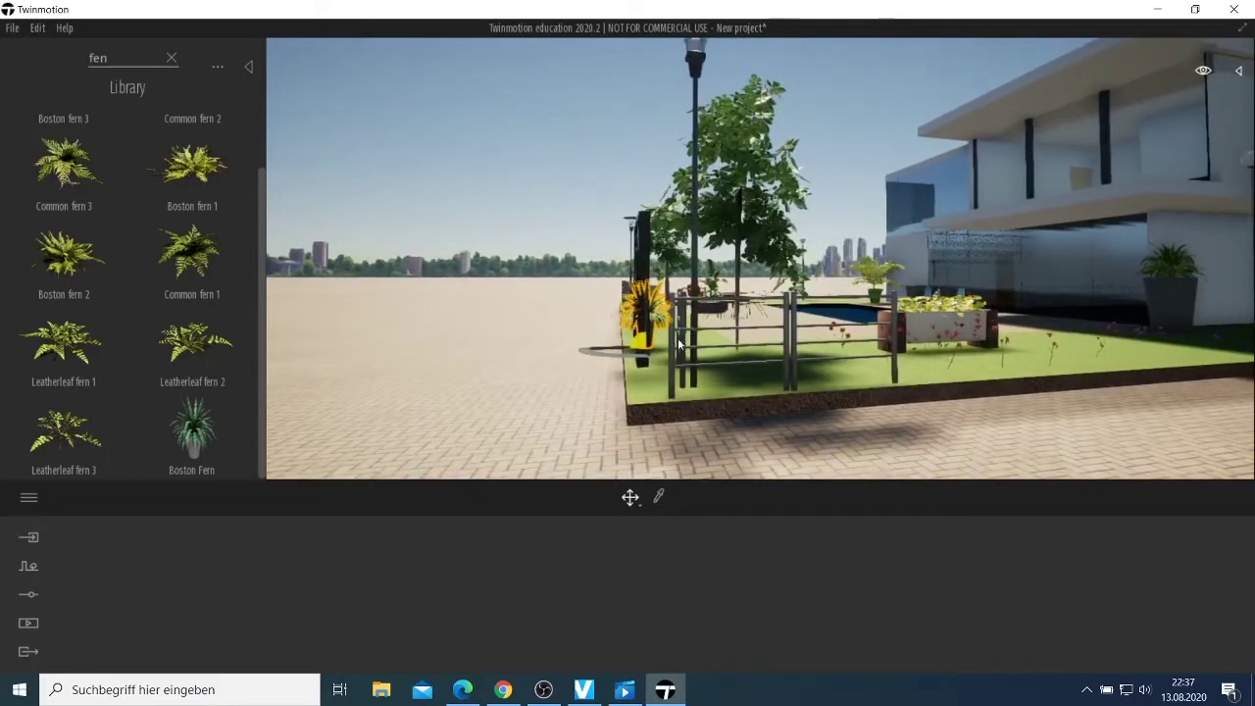
{"action": "left_click", "coordinate": [682, 353]}
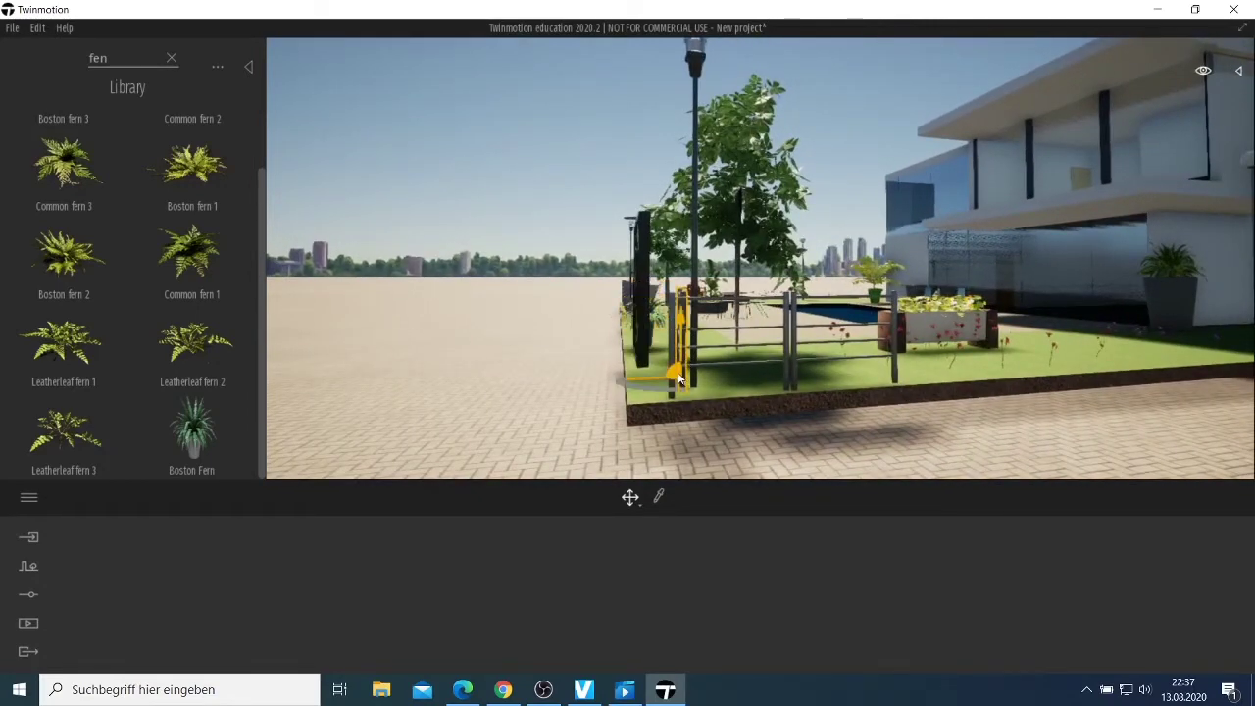
{"action": "left_click_drag", "start_coordinate": [664, 373], "coordinate": [712, 396]}
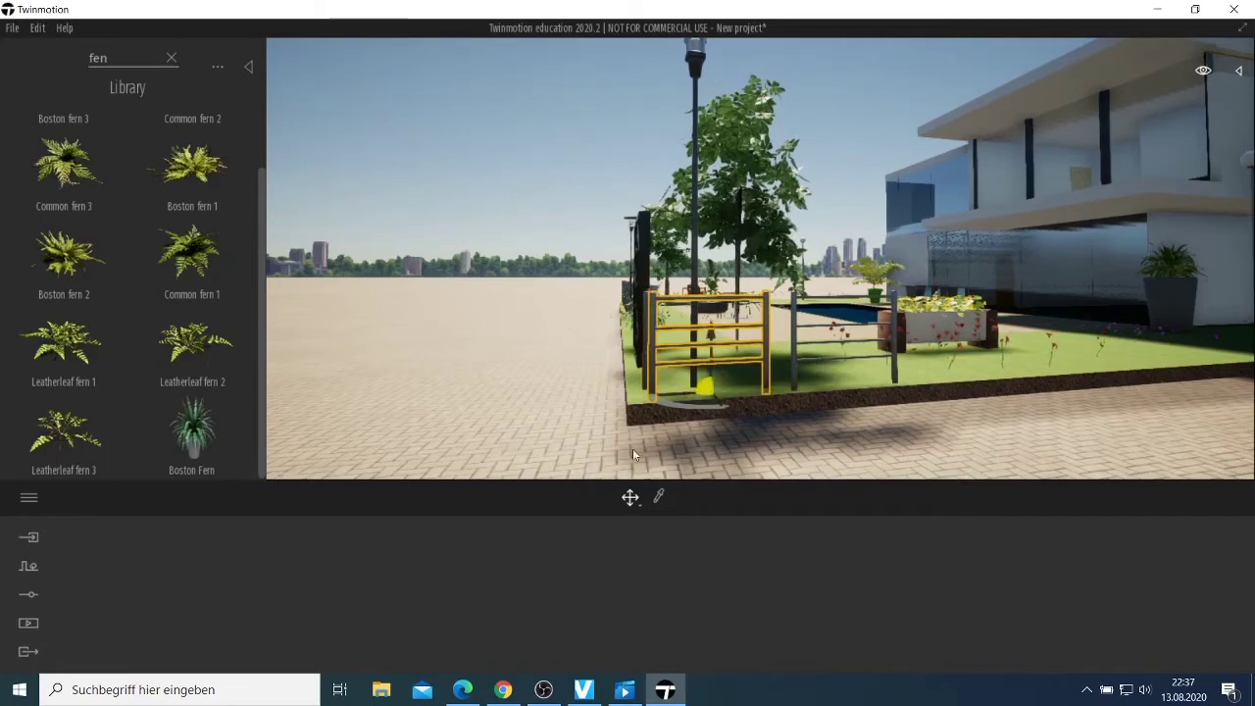
- Move the two side fence panels outward to the edge of the lawn
{"action": "right_click_drag", "start_coordinate": [632, 448], "coordinate": [846, 416]}
{"action": "key", "text": "a"}
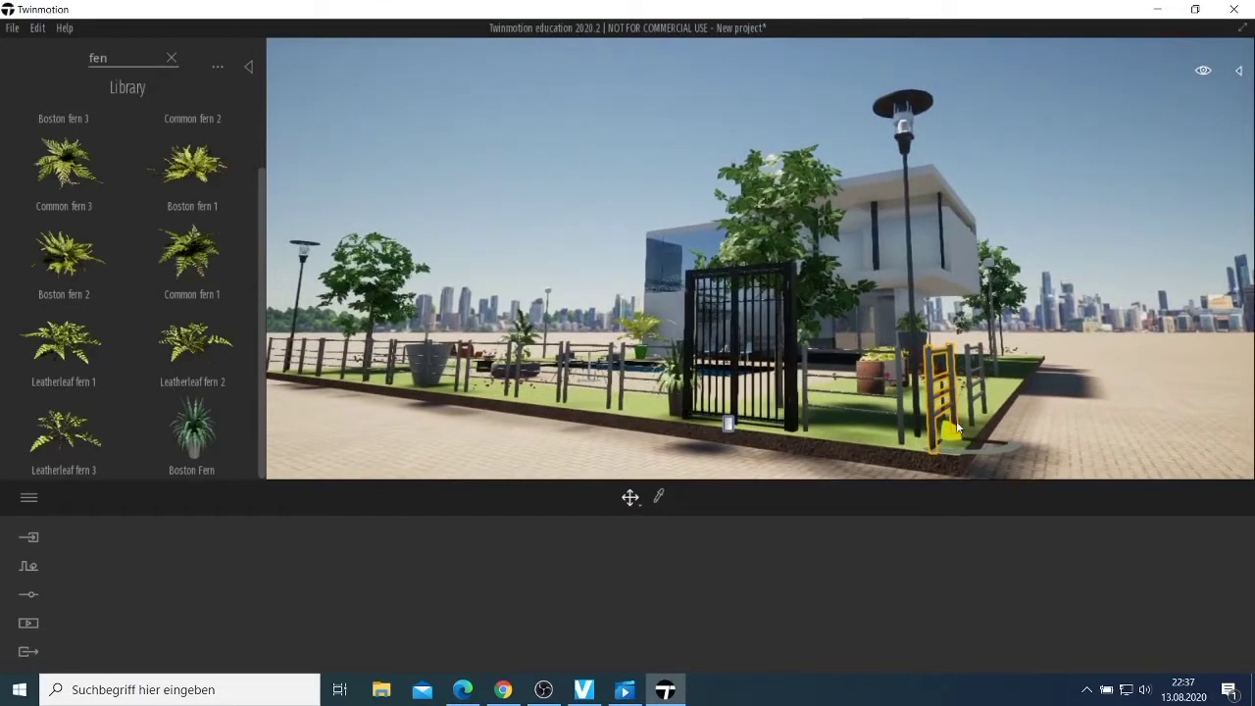
{"action": "left_click_drag", "start_coordinate": [948, 425], "coordinate": [964, 437]}
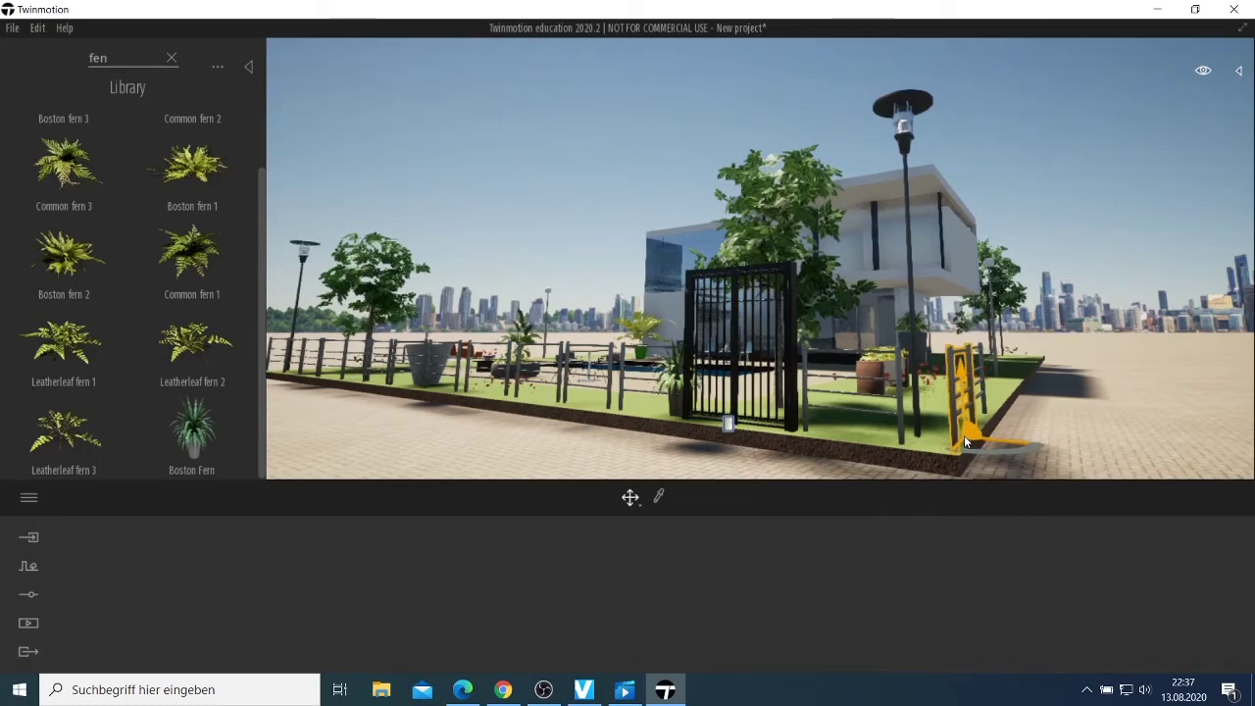
{"action": "left_click", "coordinate": [981, 387]}
{"action": "left_click_drag", "start_coordinate": [980, 414], "coordinate": [985, 414]}
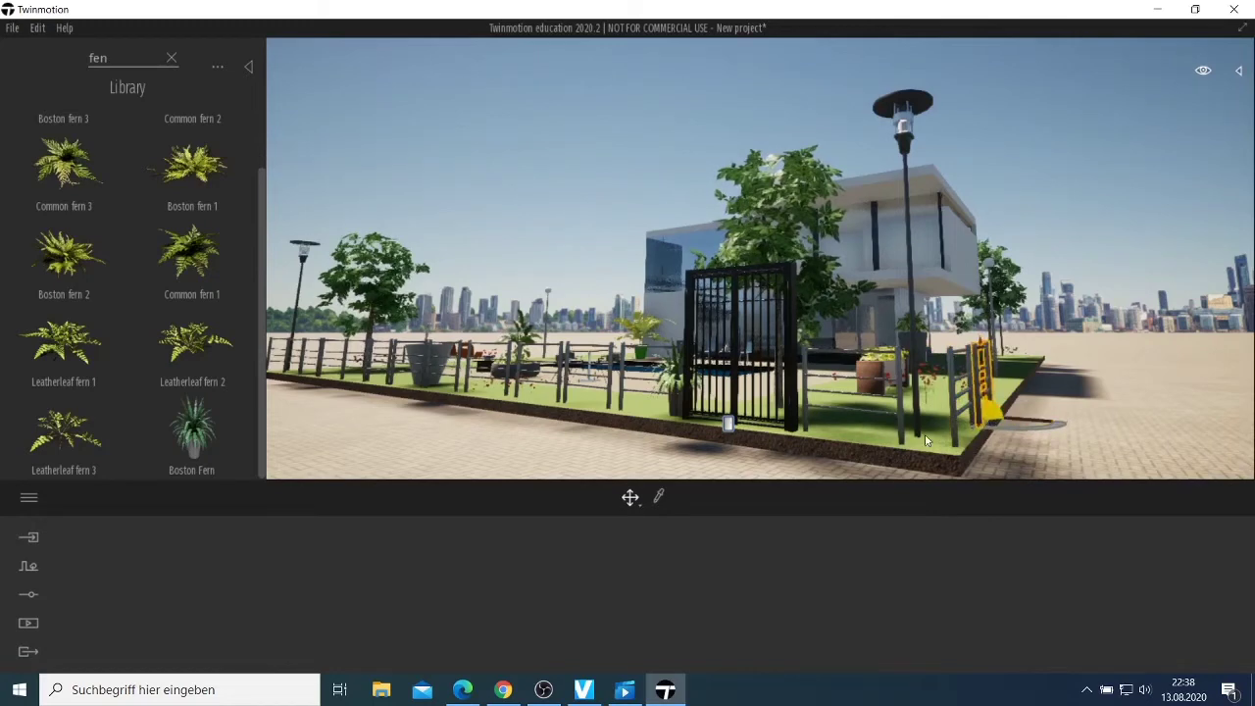
- Shift the first side panel to meet the front fence at the corner and bring the second side panel beside it
{"action": "right_click_drag", "start_coordinate": [861, 462], "coordinate": [701, 431]}
{"action": "key", "text": "d"}
{"action": "right_click_drag", "start_coordinate": [894, 455], "coordinate": [831, 447]}
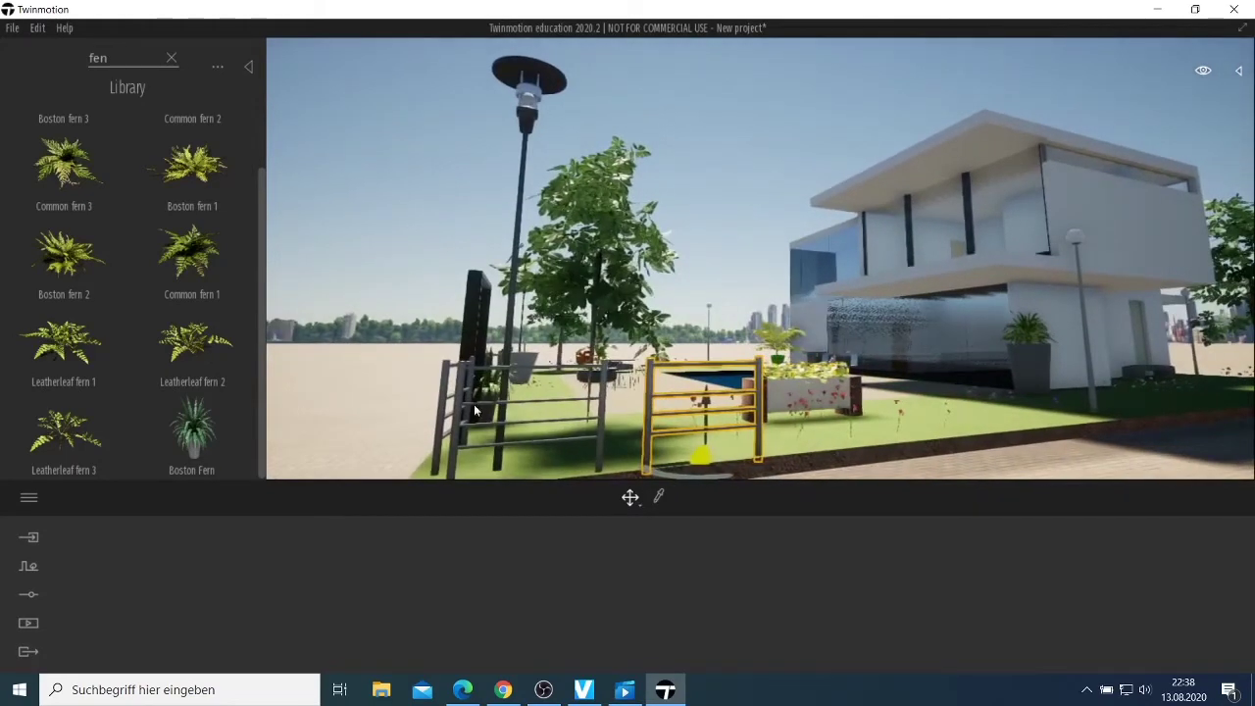
{"action": "scroll", "coordinate": [469, 446], "scroll_direction": "down", "scroll_amount": 5}
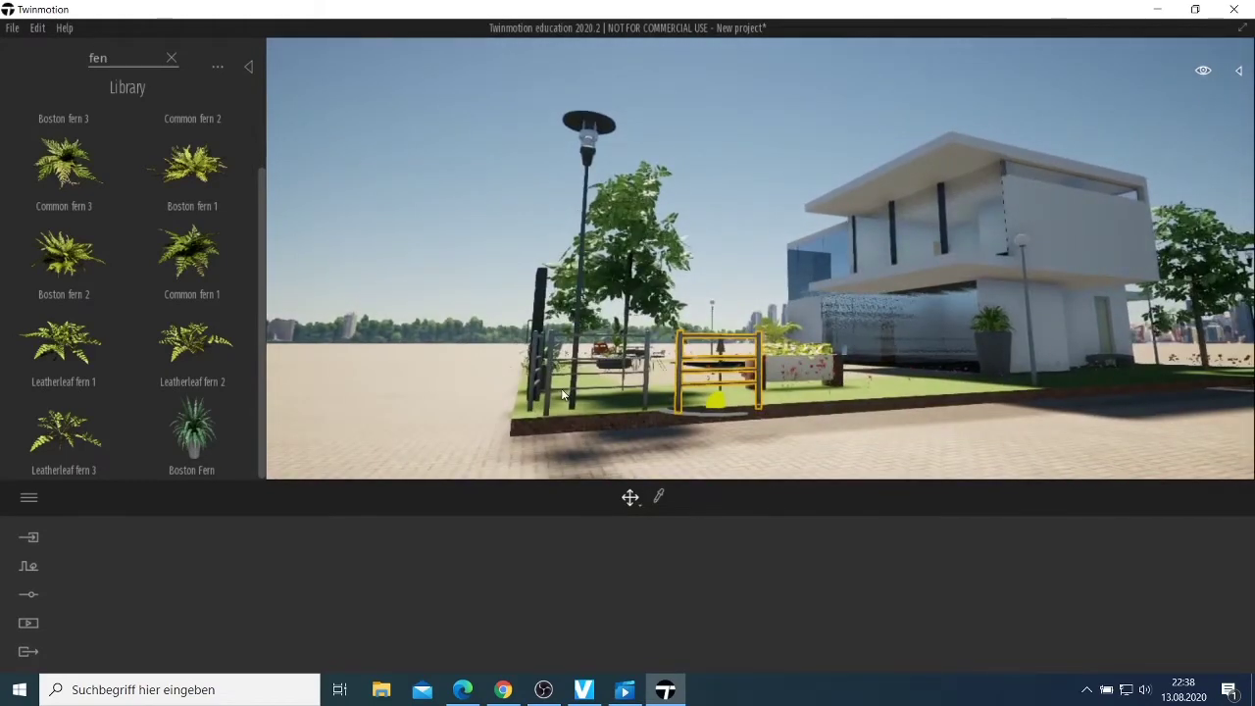
{"action": "left_click", "coordinate": [562, 390]}
{"action": "left_click_drag", "start_coordinate": [588, 413], "coordinate": [580, 409]}
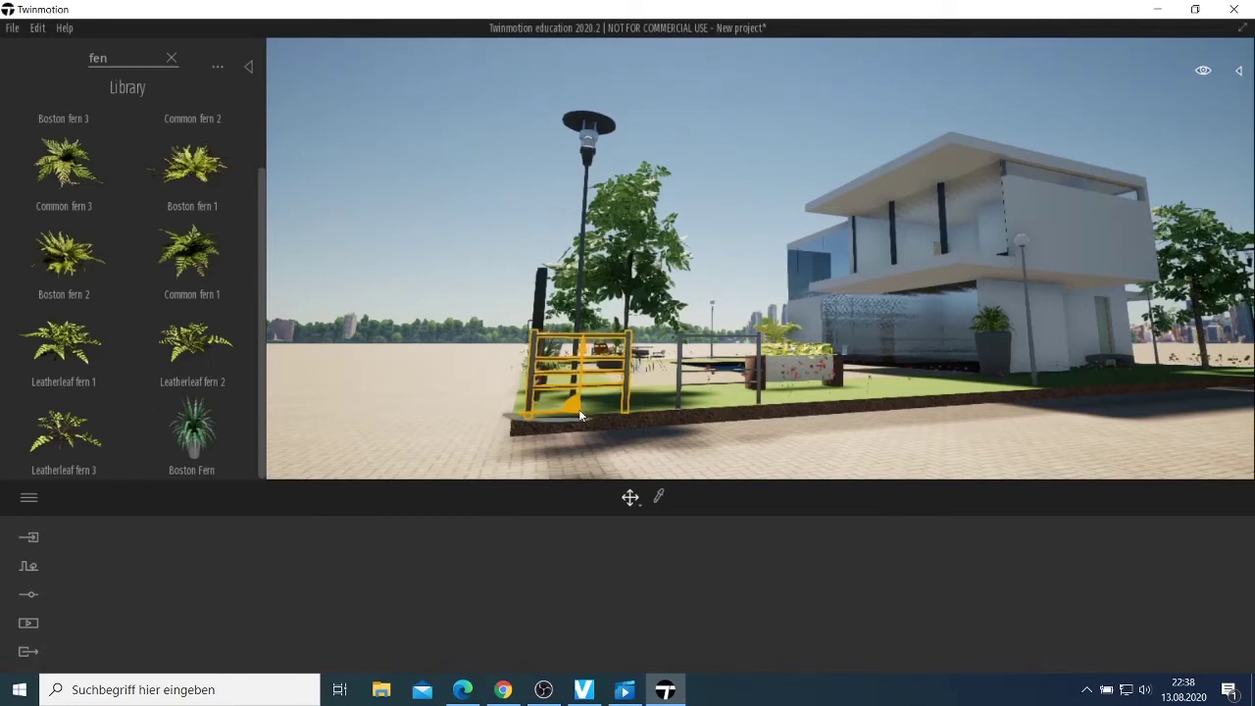
{"action": "left_click", "coordinate": [678, 388]}
{"action": "left_click_drag", "start_coordinate": [718, 404], "coordinate": [674, 403]}
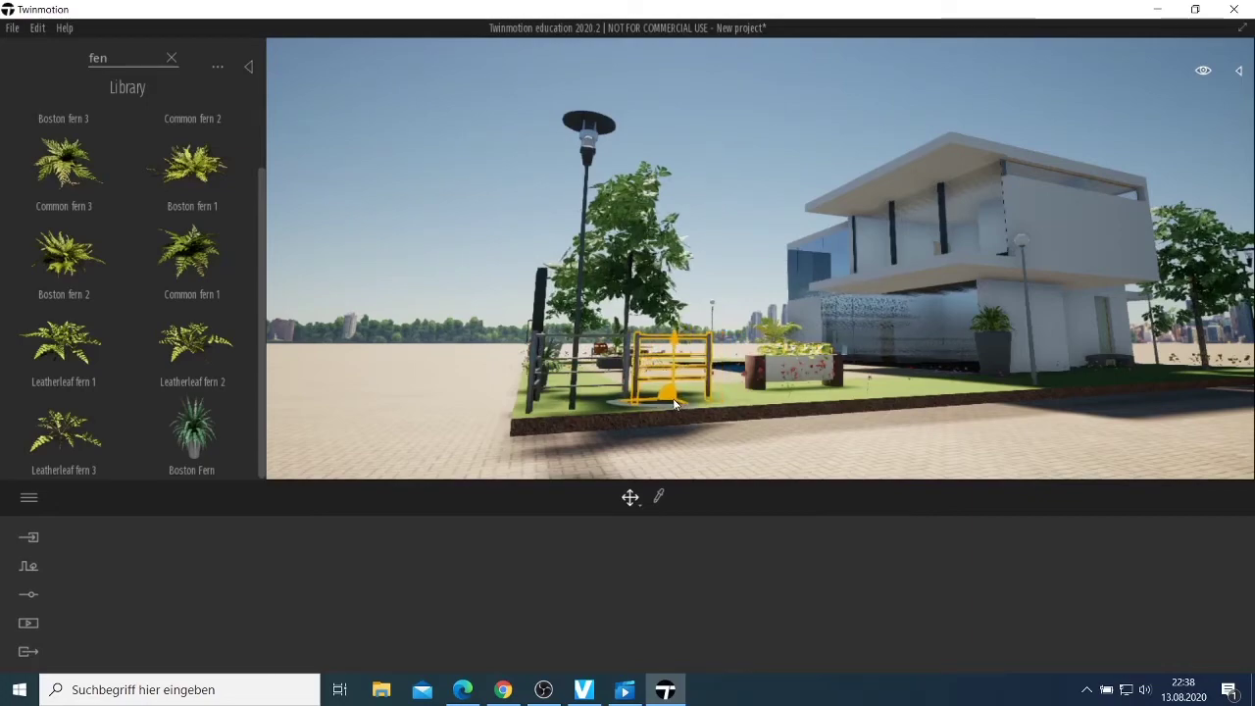
- Move the second side fence panel outward from the lawn to line up with the corner side panel
{"action": "right_click_drag", "start_coordinate": [597, 435], "coordinate": [737, 393]}
{"action": "scroll", "coordinate": [622, 457], "scroll_direction": "up", "scroll_amount": 3}
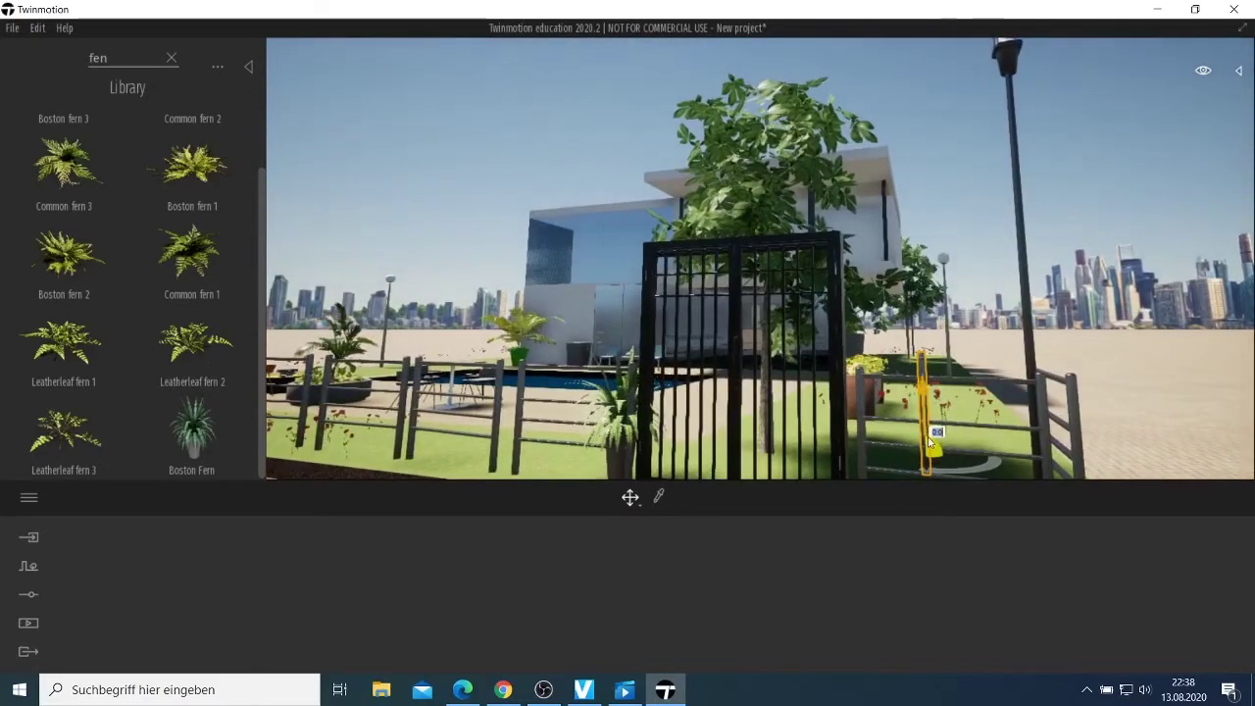
{"action": "left_click_drag", "start_coordinate": [934, 453], "coordinate": [1032, 429]}
{"action": "left_click_drag", "start_coordinate": [1027, 428], "coordinate": [1015, 448]}
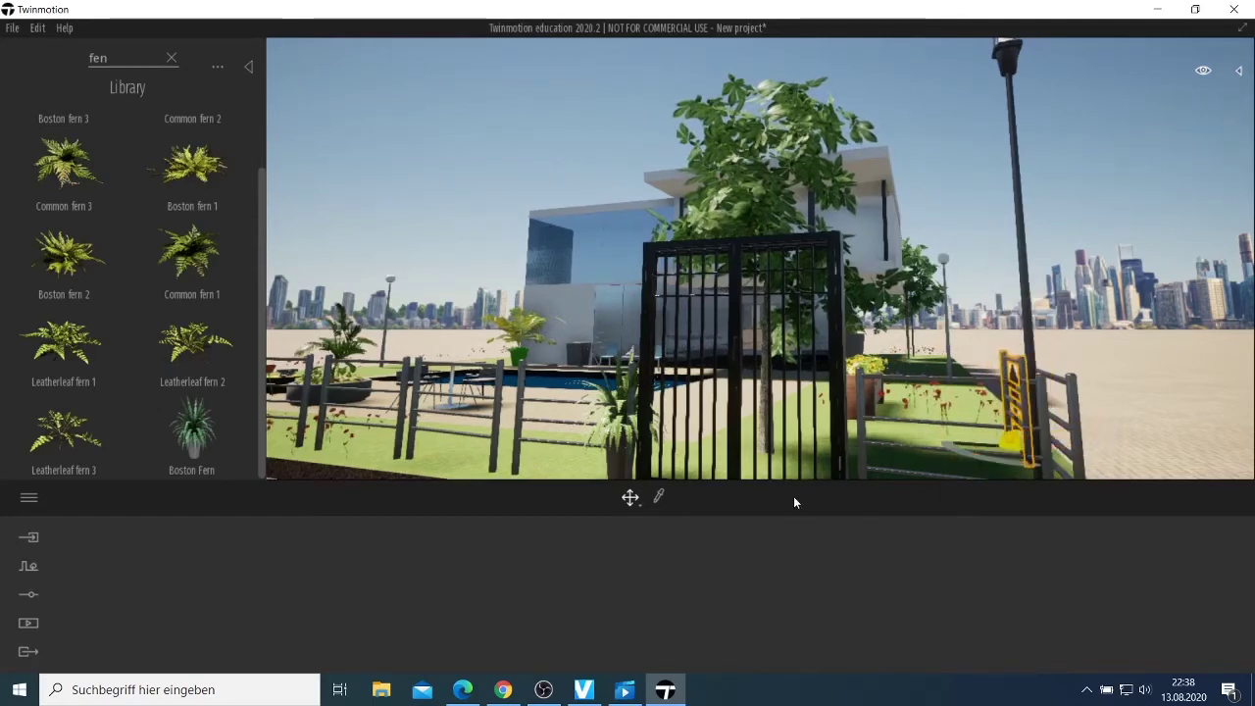
- Slide the second side fence panel along the lawn edge until it sits close to the corner side panel
{"action": "key", "text": "Escape"}
{"action": "right_click_drag", "start_coordinate": [1126, 372], "coordinate": [843, 390]}
{"action": "key", "text": "d"}
{"action": "scroll", "coordinate": [1128, 360], "scroll_direction": "down", "scroll_amount": 4}
{"action": "left_click_drag", "start_coordinate": [891, 432], "coordinate": [809, 418]}
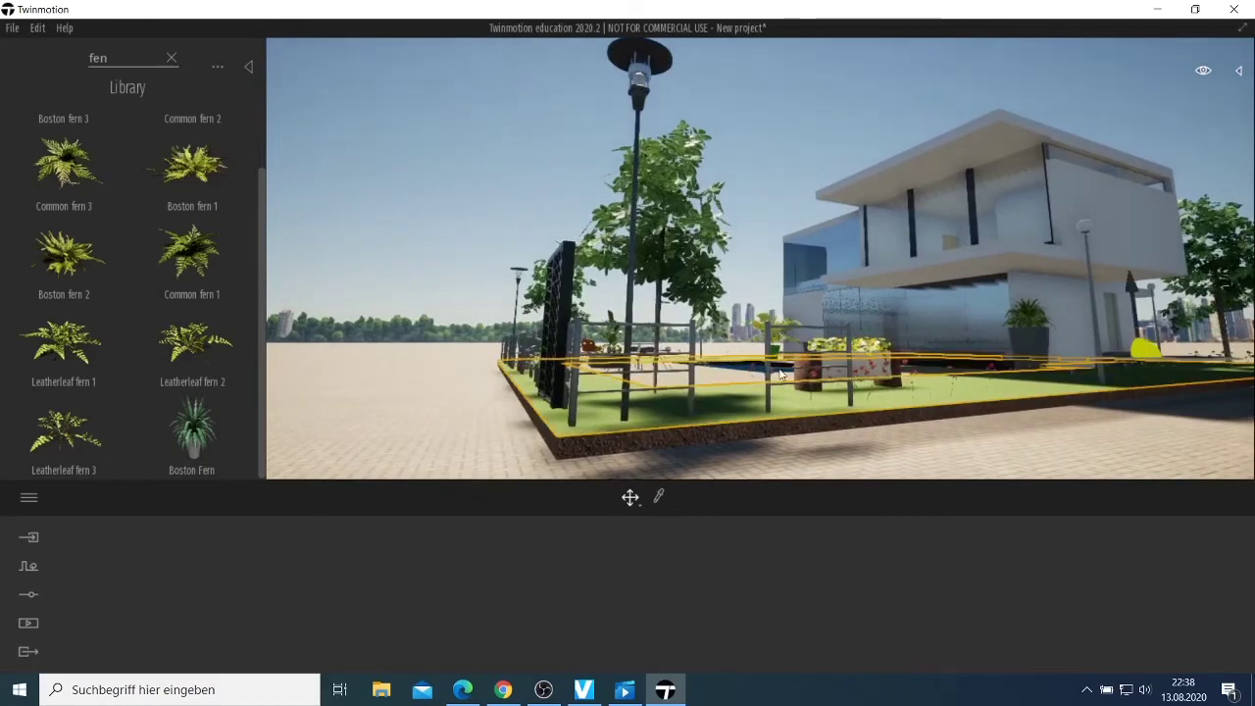
{"action": "left_click_drag", "start_coordinate": [809, 407], "coordinate": [753, 406]}
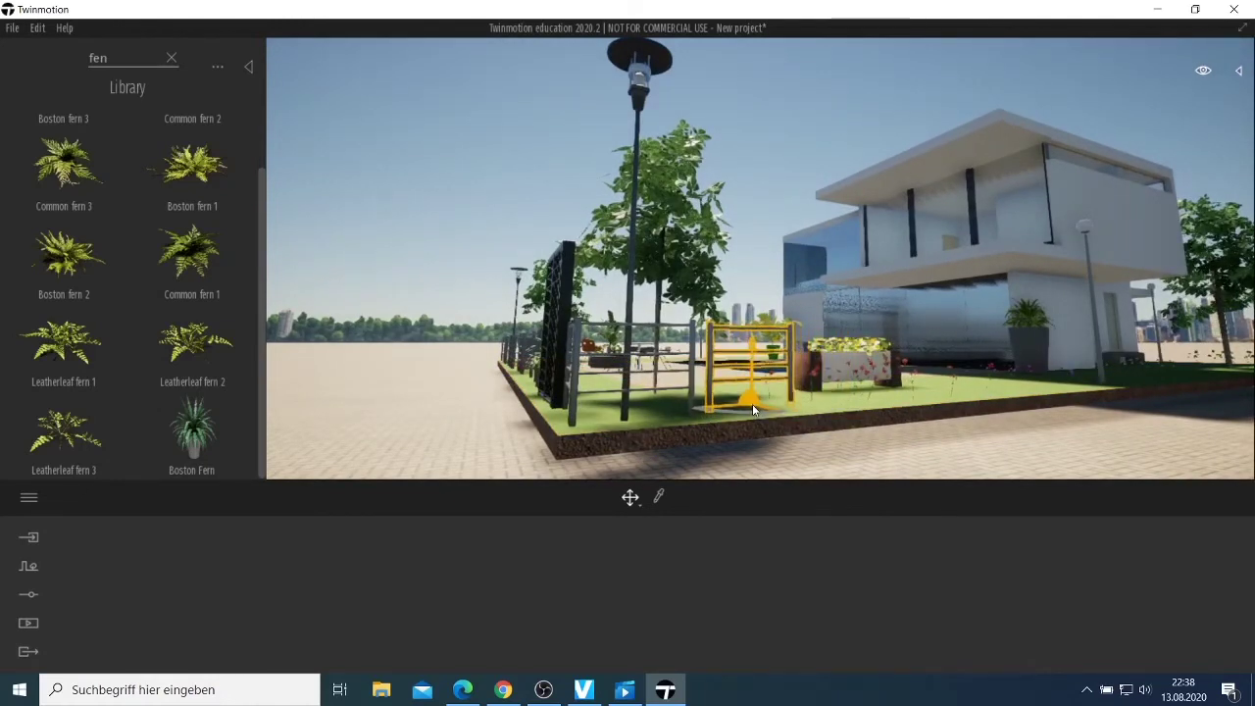
- Nudge the second side fence panel slightly outward into the line of the corner side panel
{"action": "key", "text": "w"}
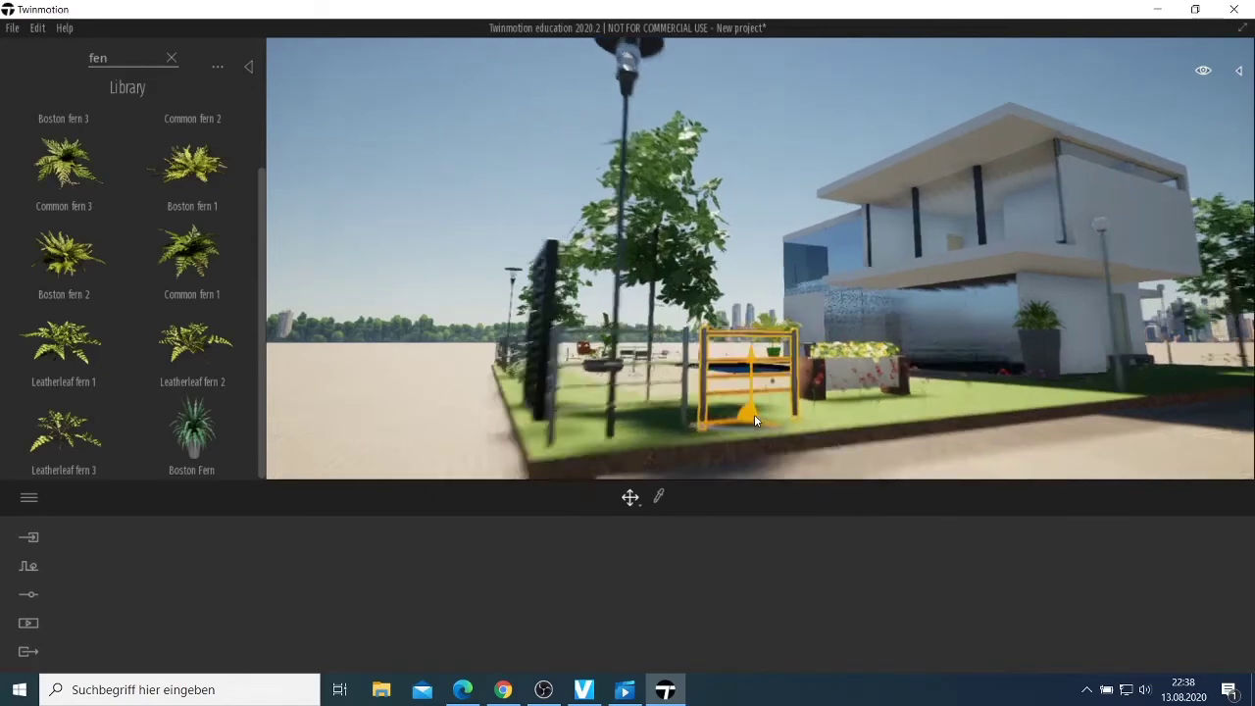
{"action": "scroll", "coordinate": [749, 423], "scroll_direction": "down", "scroll_amount": 3}
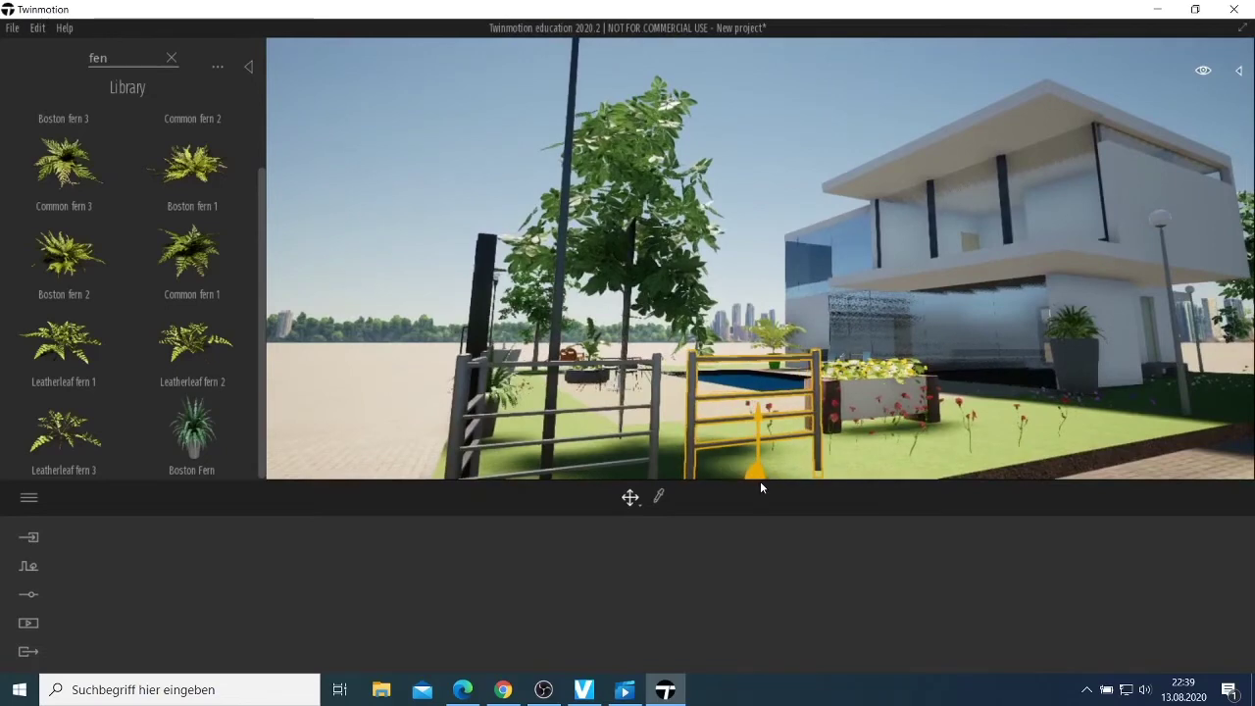
{"action": "key", "text": "Down"}
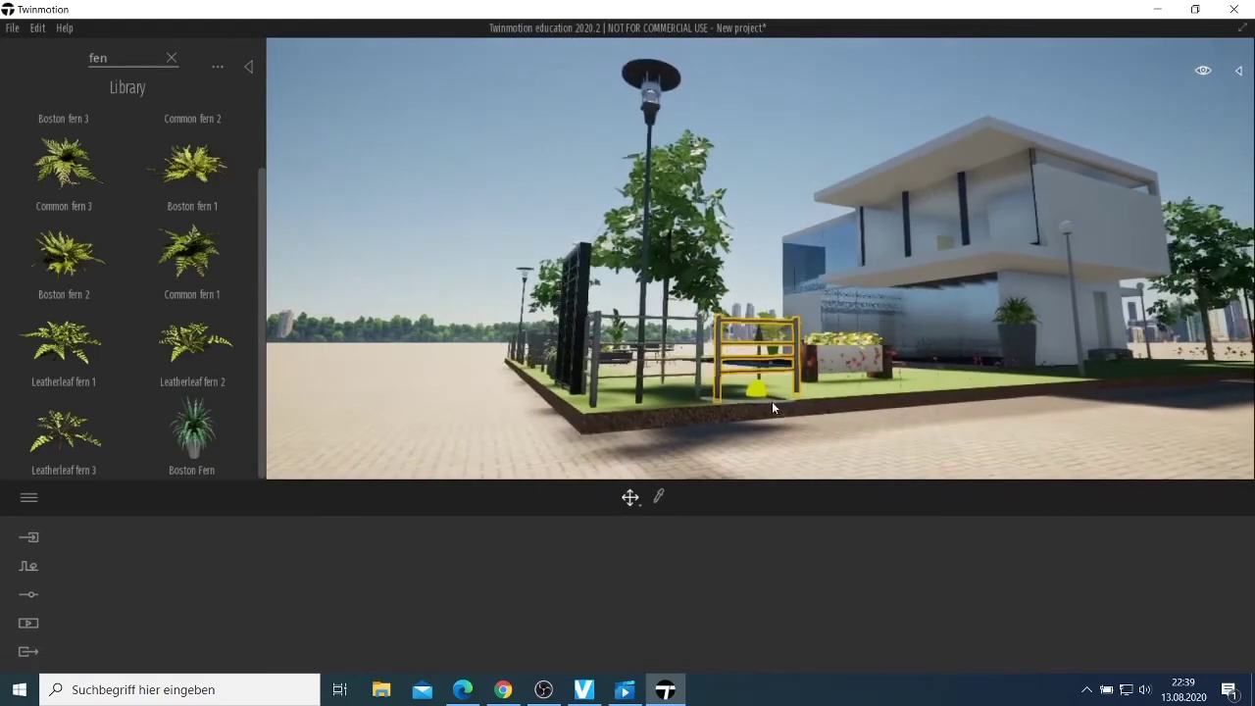
{"action": "key", "text": "d"}
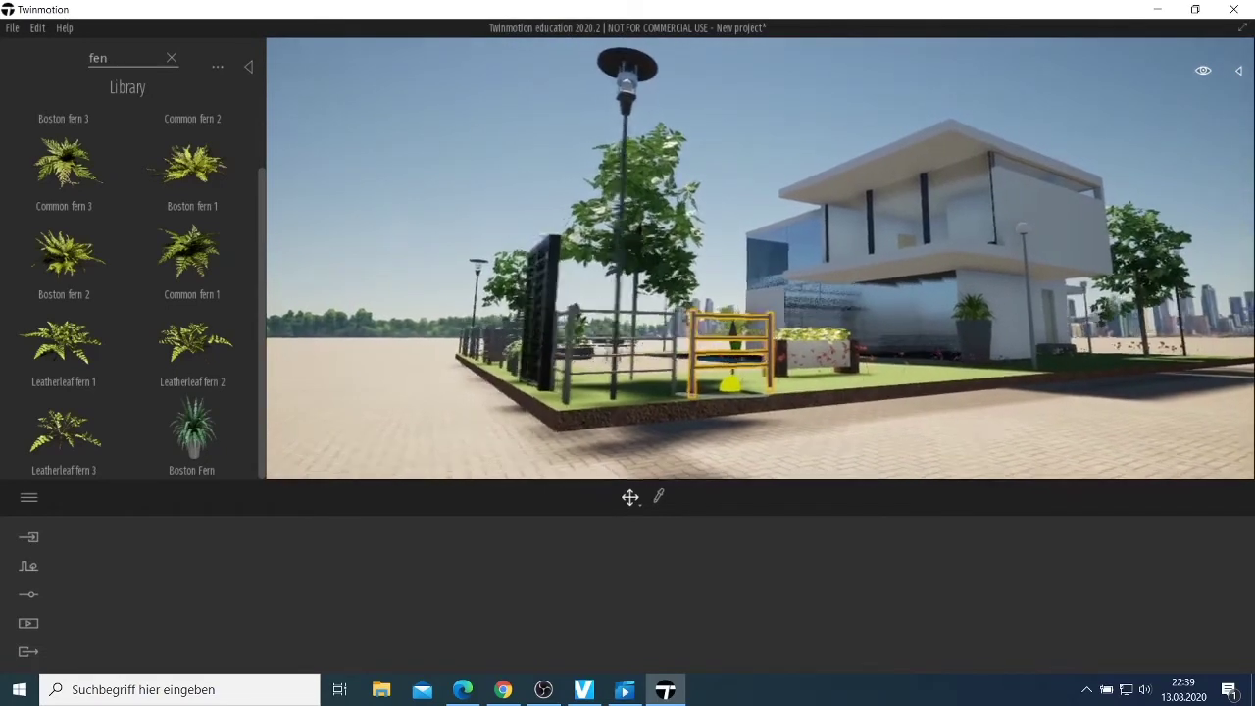
{"action": "key", "text": "a"}
{"action": "key", "text": "d"}
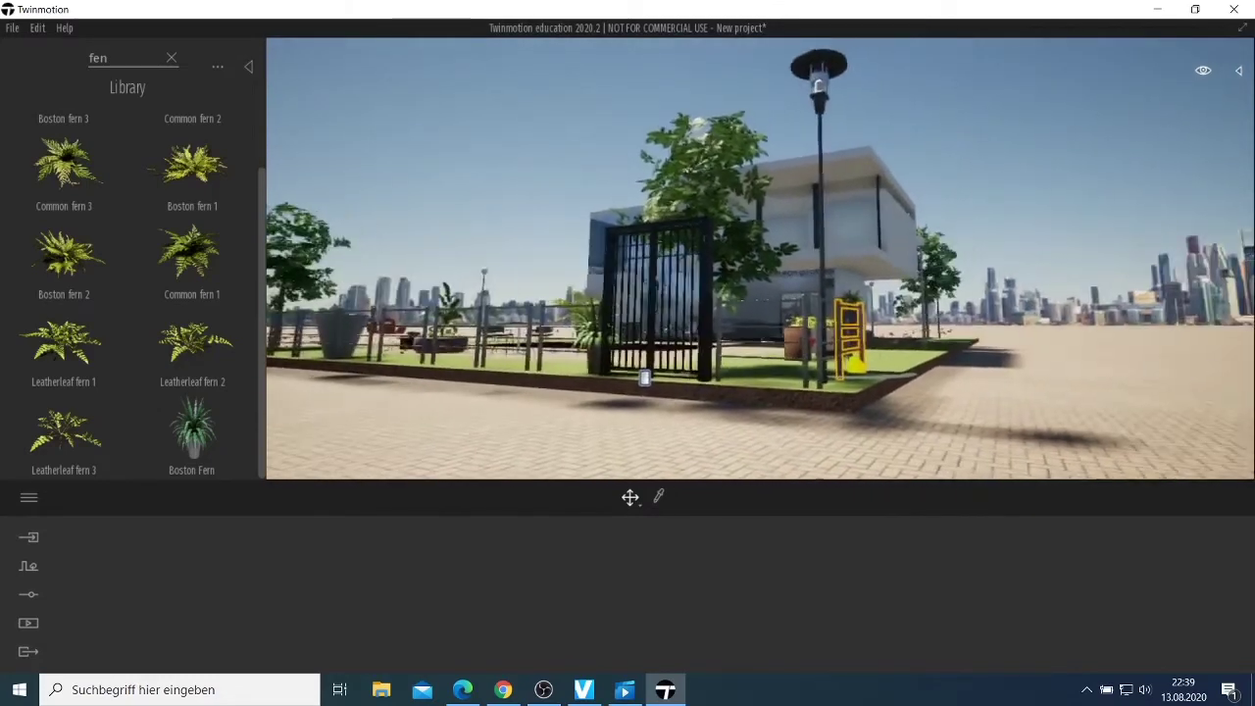
{"action": "right_click_drag", "start_coordinate": [897, 455], "coordinate": [1014, 416]}
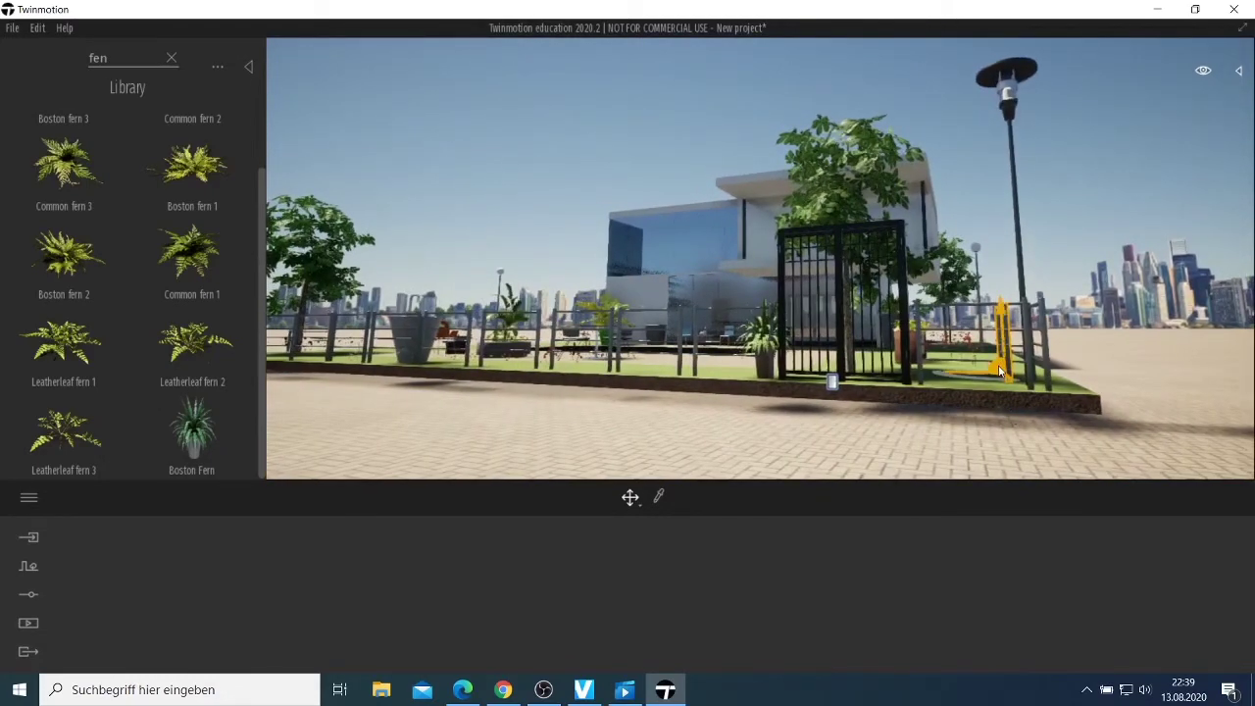
{"action": "left_click_drag", "start_coordinate": [1000, 372], "coordinate": [1022, 380]}
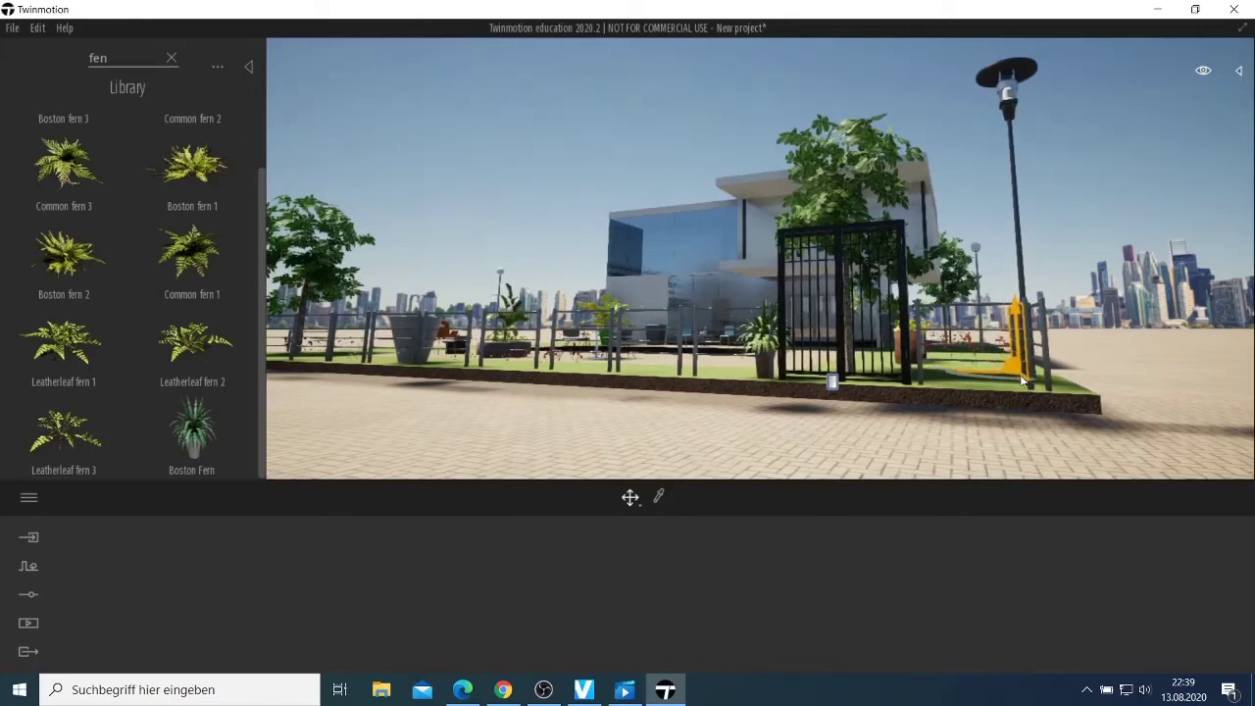
{"action": "left_click", "coordinate": [833, 386]}
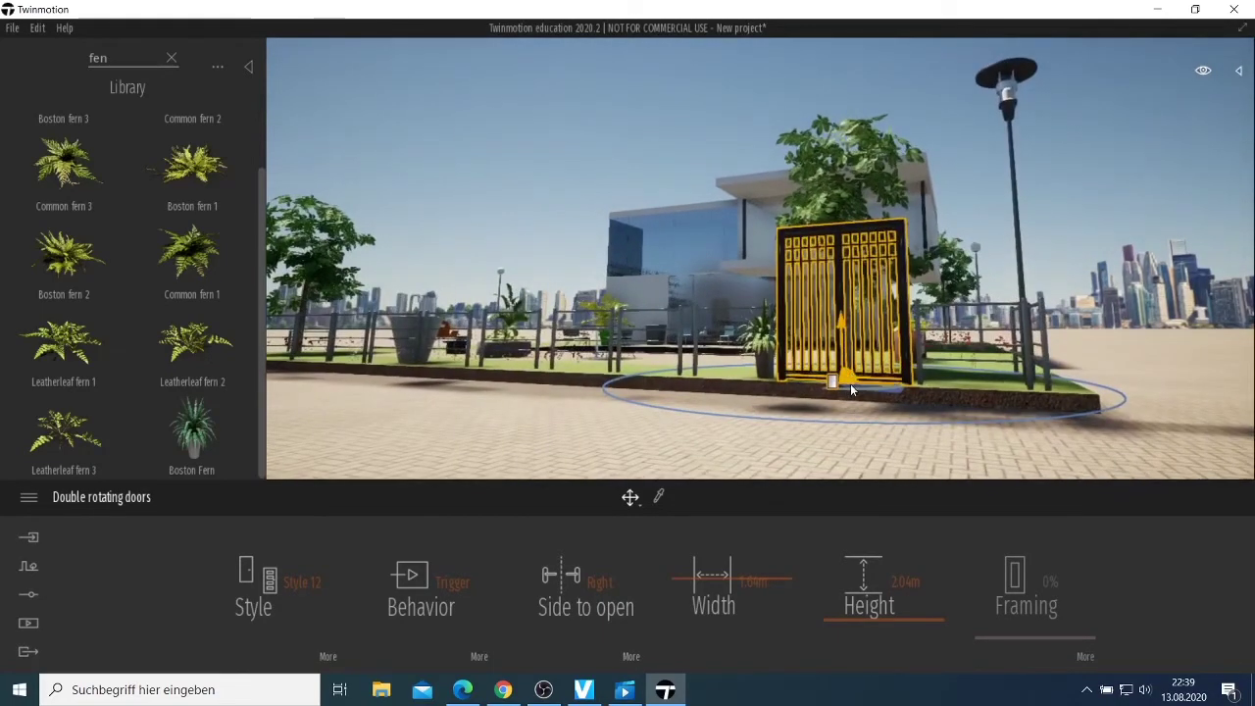
{"action": "left_click_drag", "start_coordinate": [852, 393], "coordinate": [850, 388]}
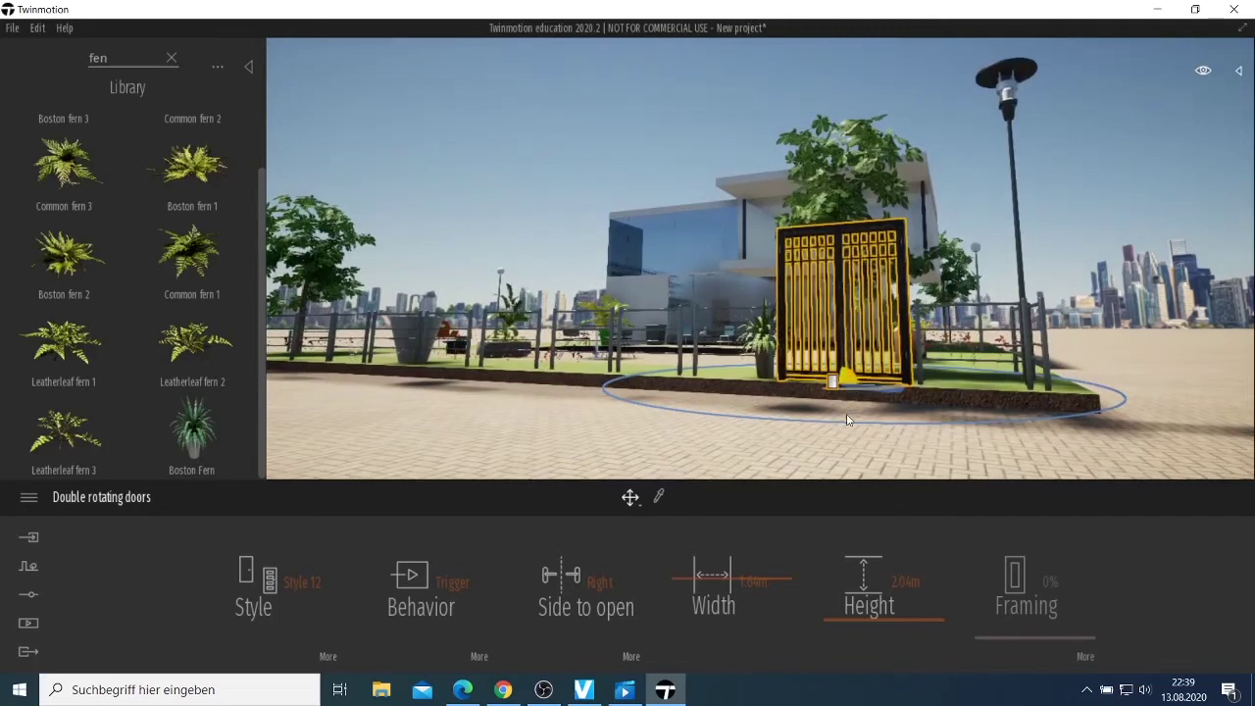
{"action": "left_click", "coordinate": [810, 437]}
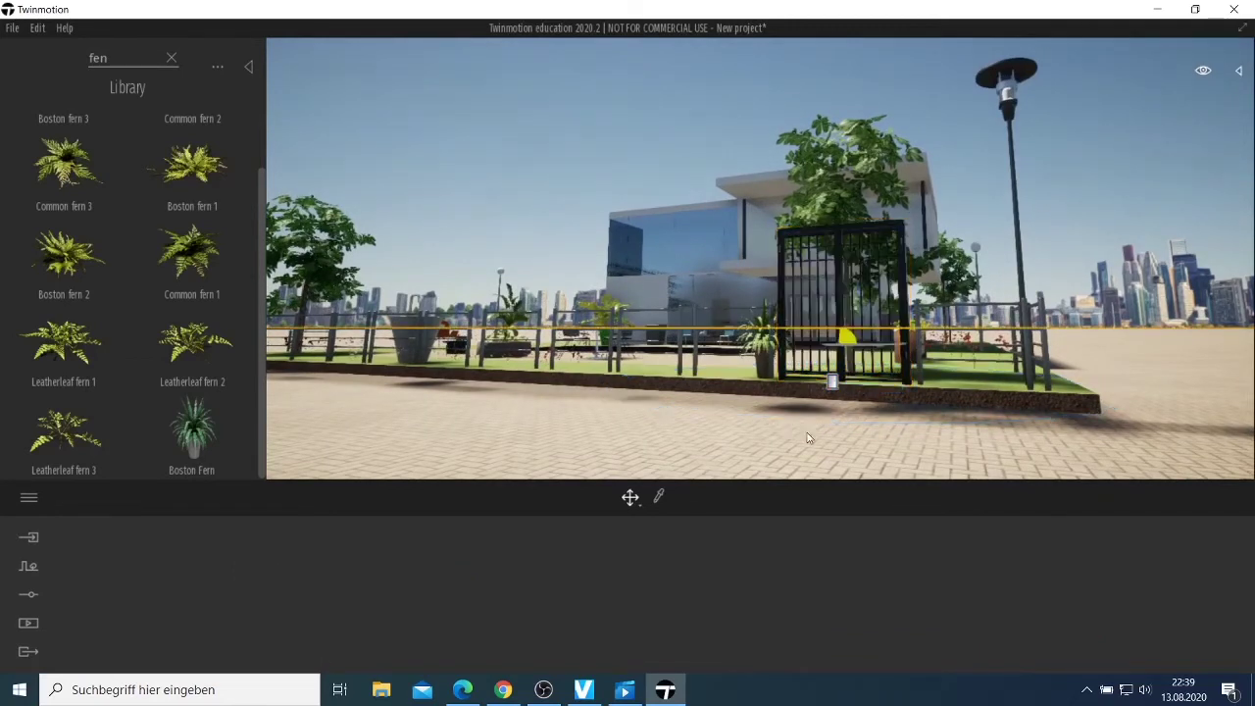
{"action": "key", "text": "w"}
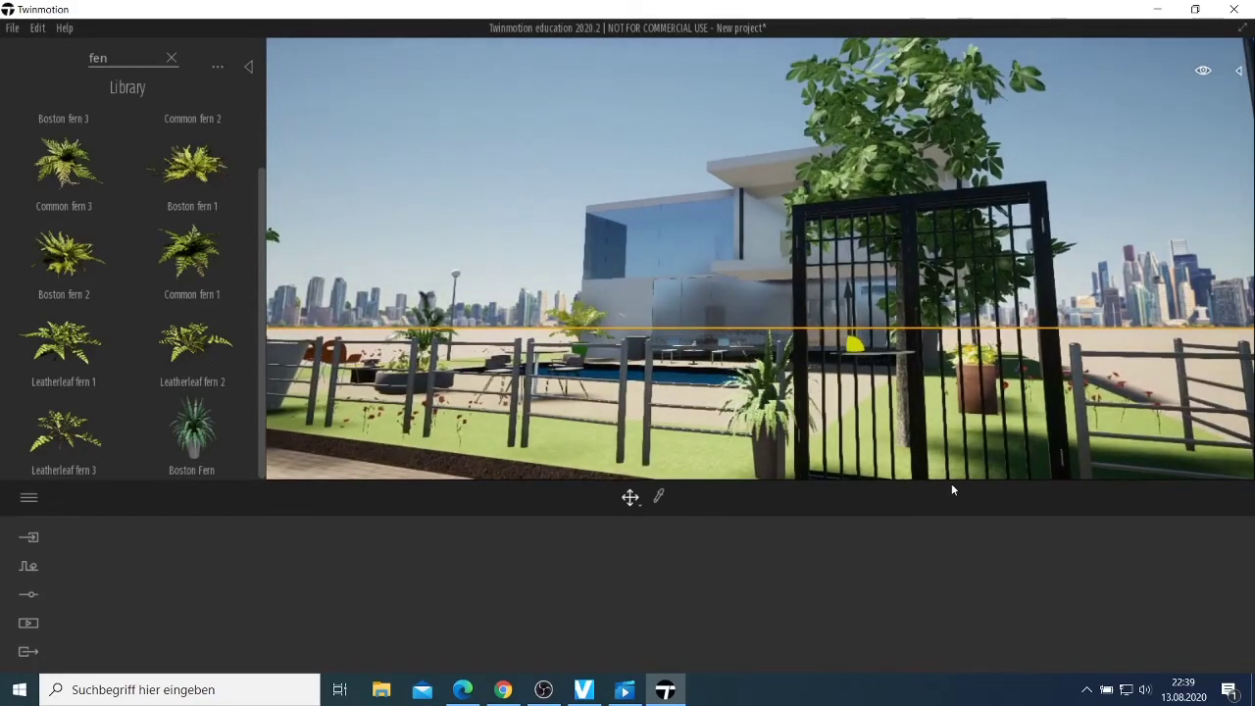
{"action": "scroll", "coordinate": [926, 420], "scroll_direction": "down", "scroll_amount": 5}
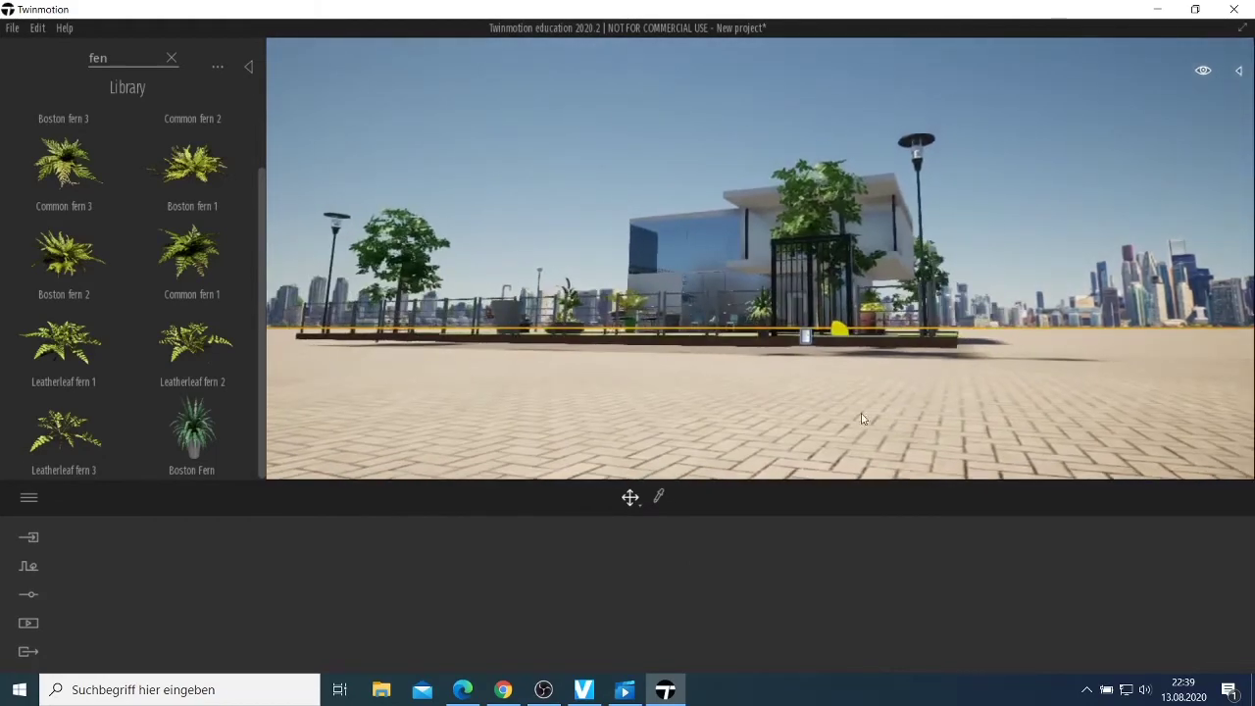
{"action": "scroll", "coordinate": [840, 401], "scroll_direction": "up", "scroll_amount": 3}
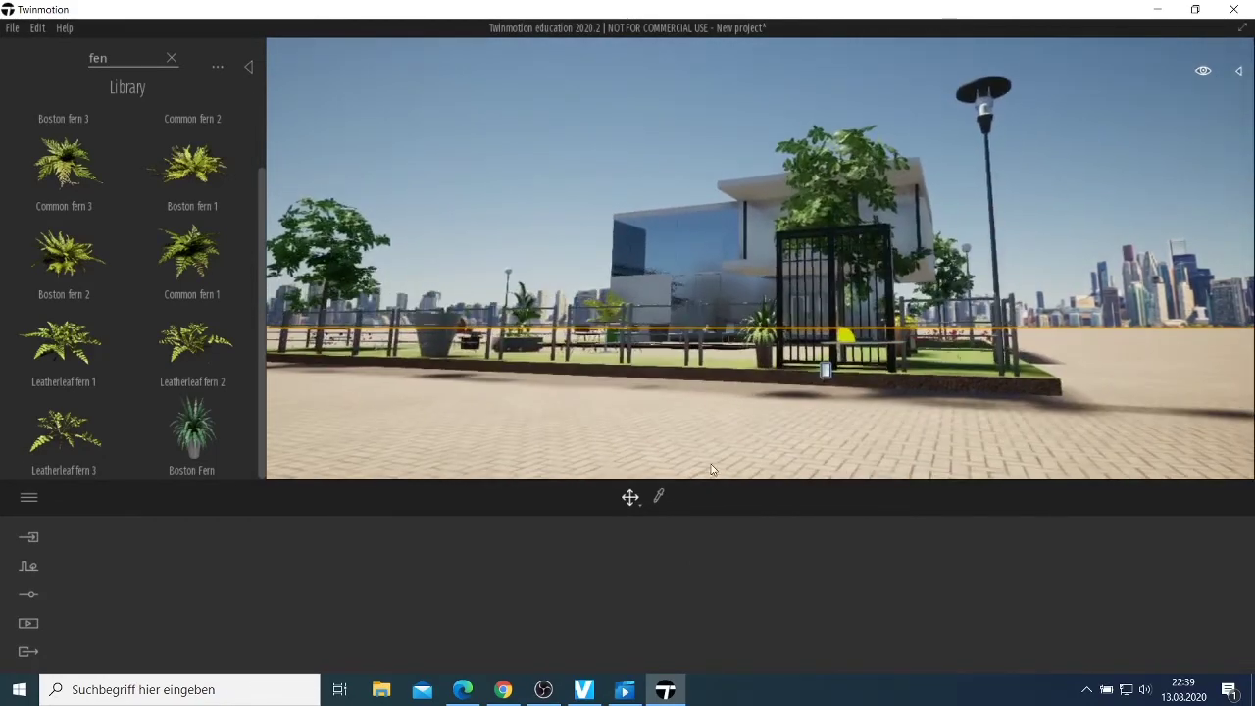
- Set the double-door gate's side to open to Left
{"action": "left_click", "coordinate": [830, 372]}
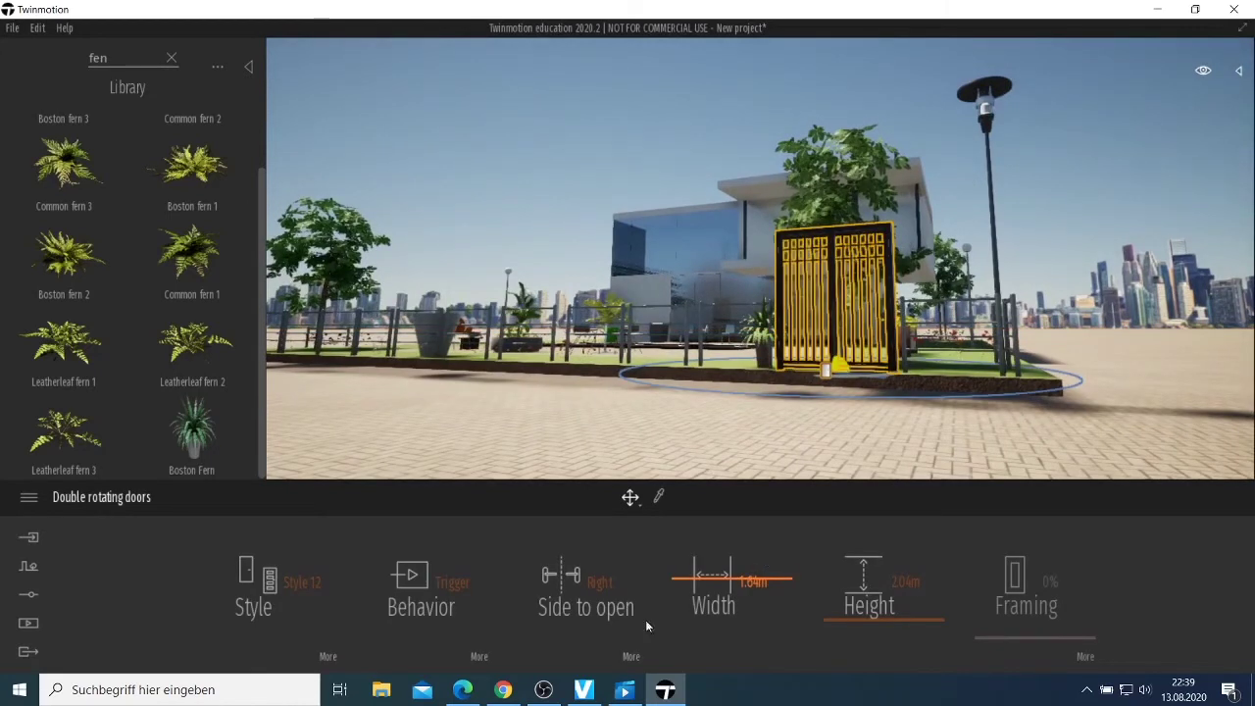
{"action": "left_click", "coordinate": [598, 583]}
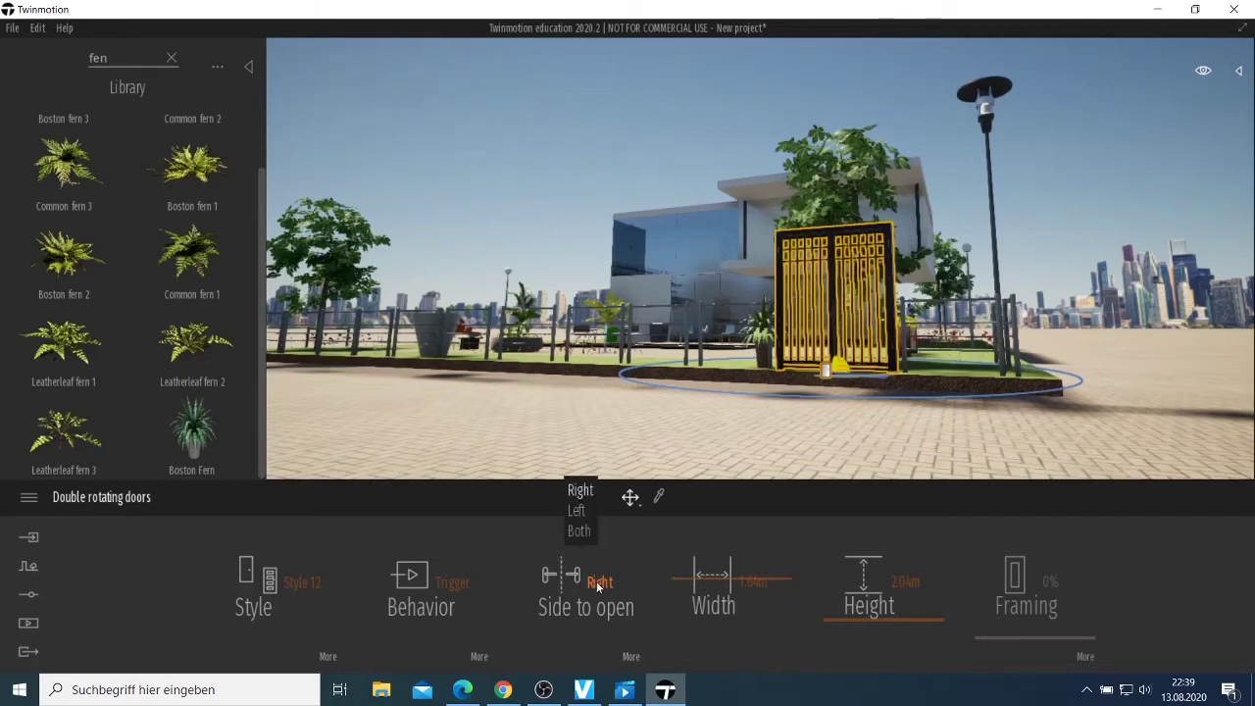
{"action": "left_click", "coordinate": [578, 510]}
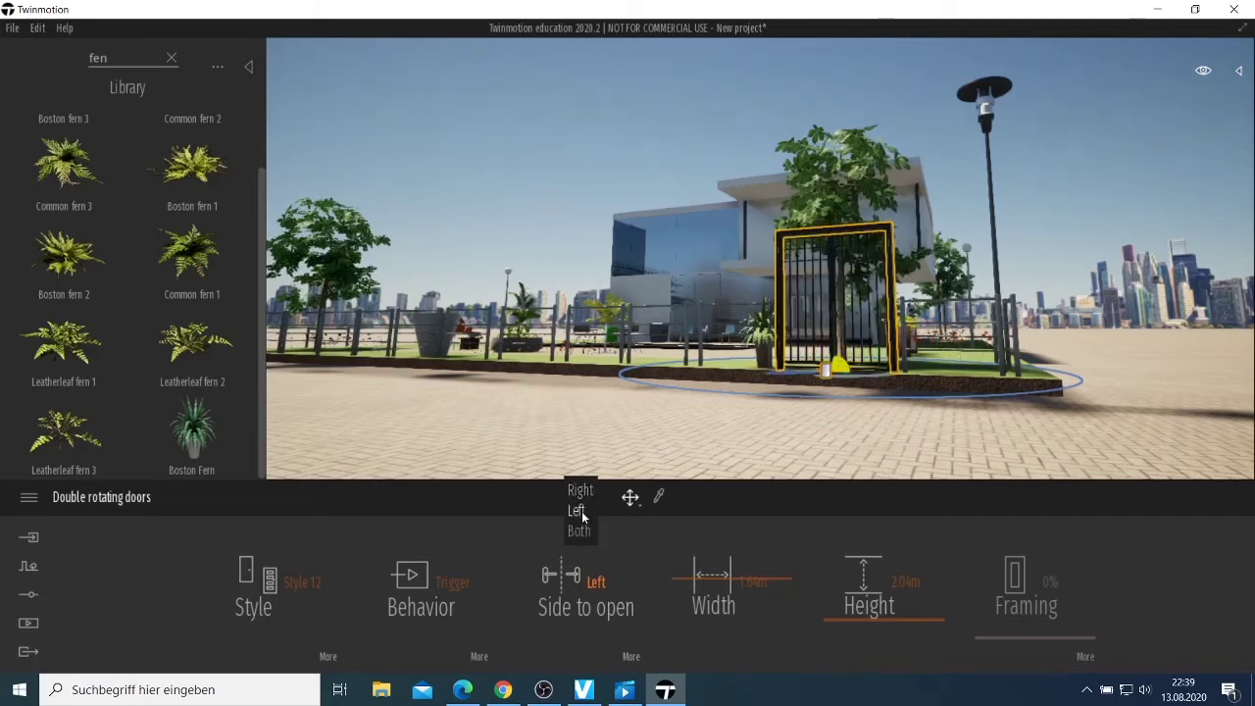
- Try the Open behavior on the double-door gate and set it back to Trigger
{"action": "left_click", "coordinate": [452, 584]}
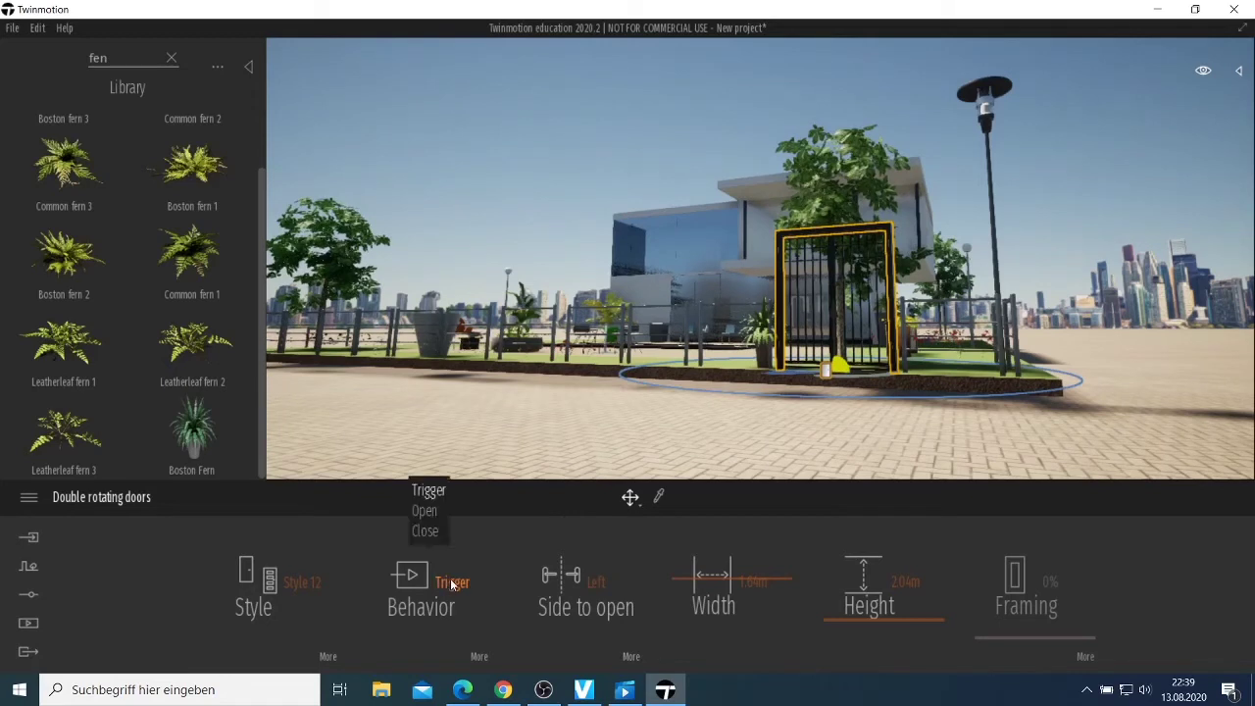
{"action": "left_click", "coordinate": [429, 516]}
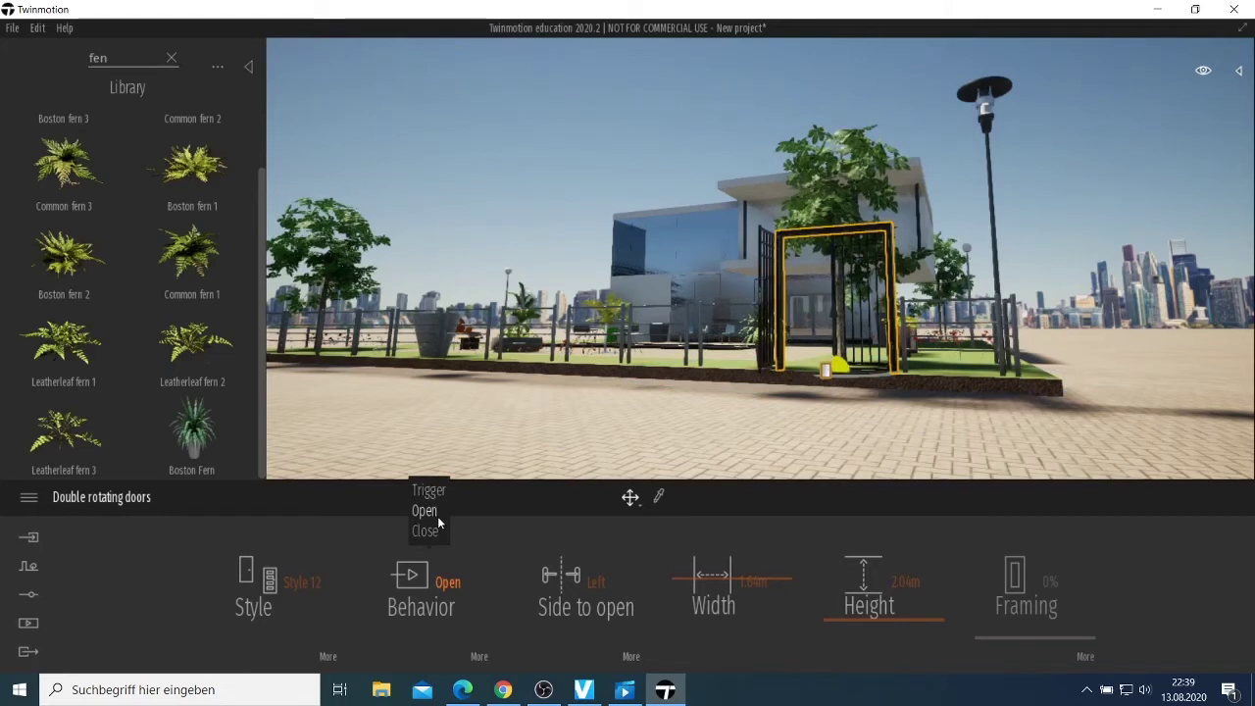
{"action": "left_click", "coordinate": [448, 583]}
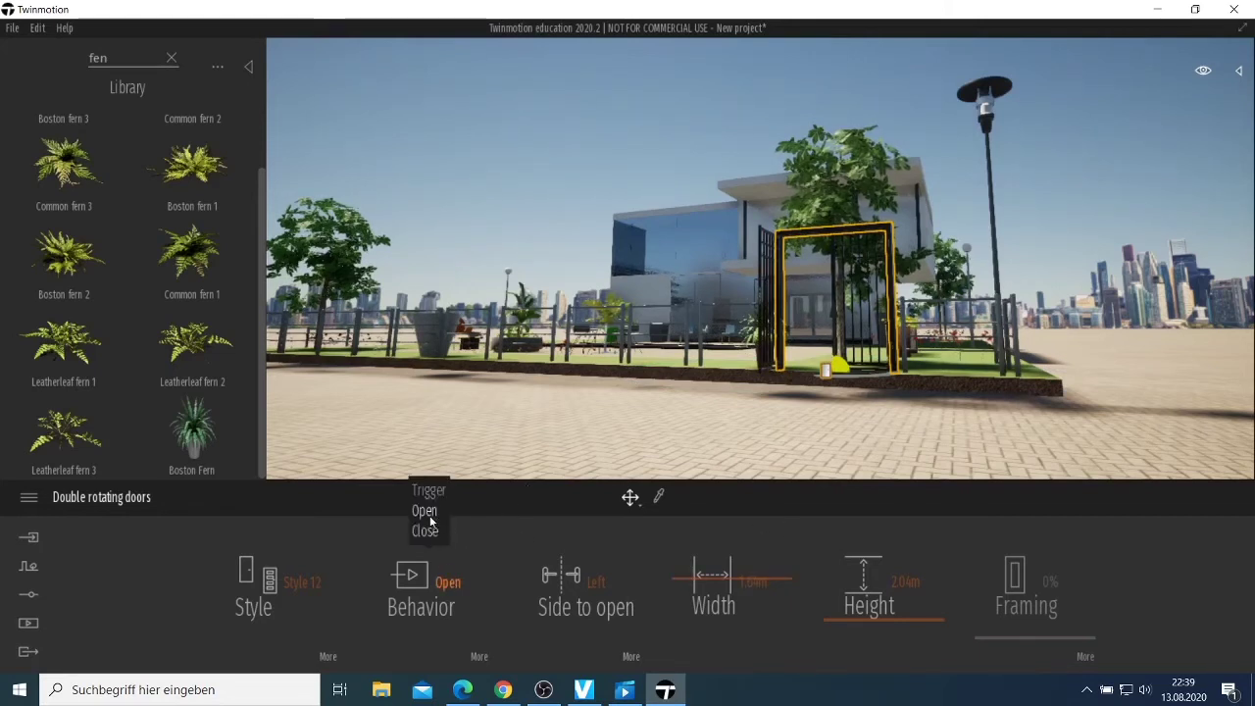
{"action": "left_click", "coordinate": [431, 491]}
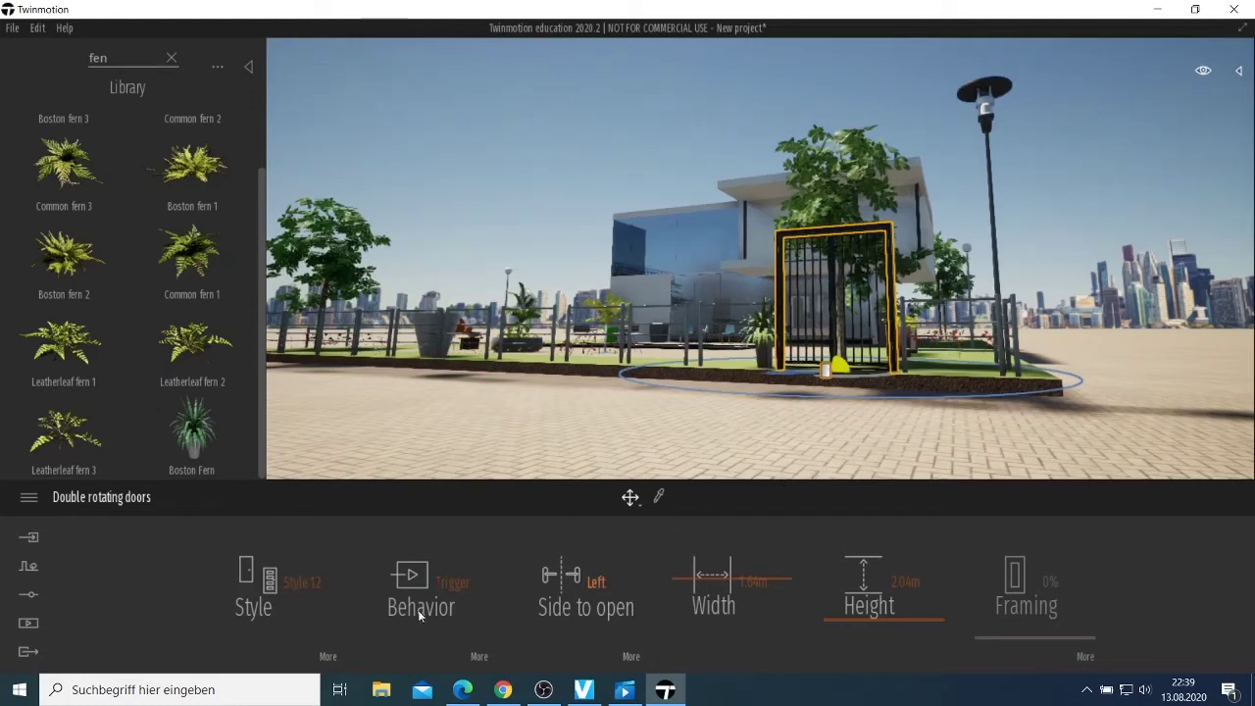
- Browse the double-door gate's style options, keep Style 12 and deselect the gate
{"action": "left_click", "coordinate": [275, 585]}
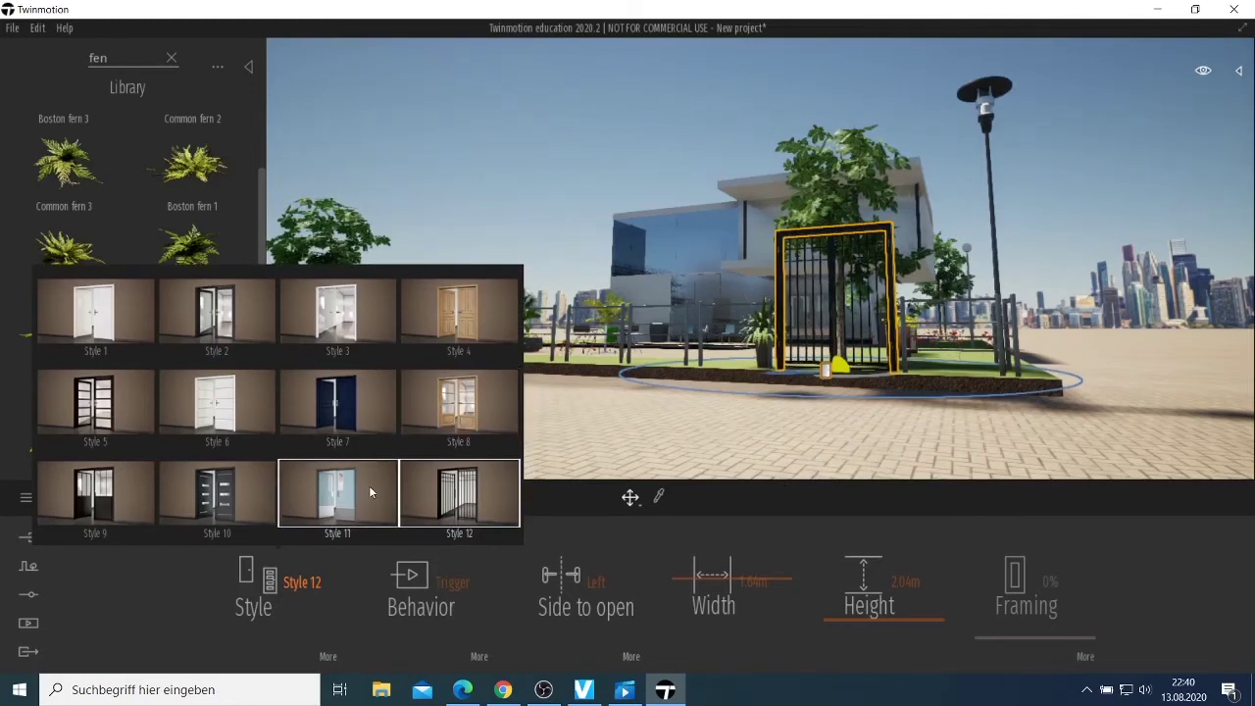
{"action": "left_click", "coordinate": [468, 495]}
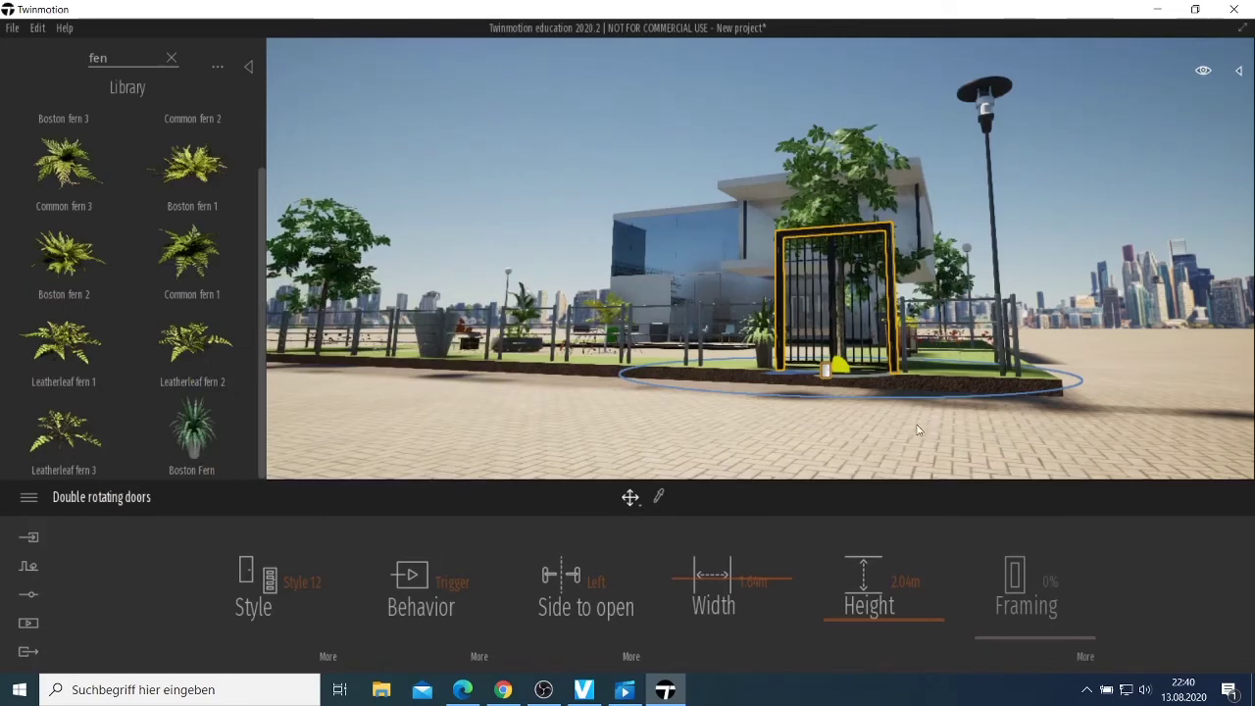
{"action": "scroll", "coordinate": [917, 429], "scroll_direction": "down", "scroll_amount": 3}
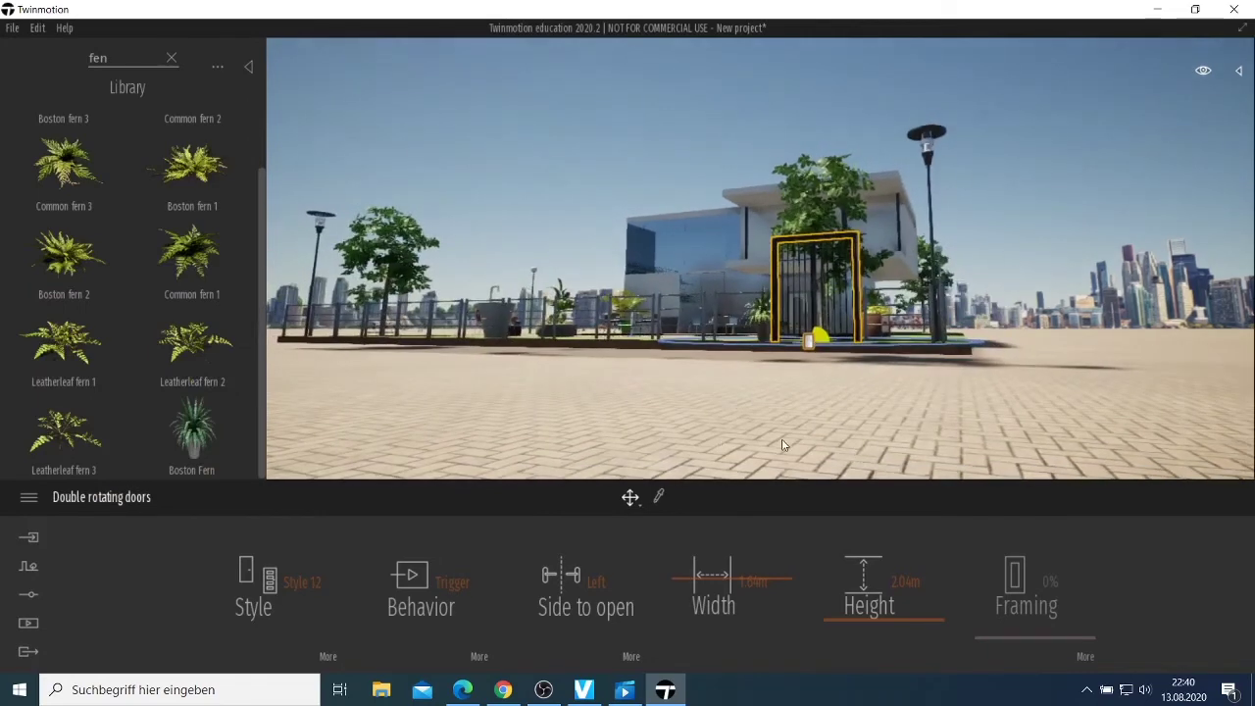
{"action": "middle_click_drag", "start_coordinate": [820, 447], "coordinate": [1075, 406]}
{"action": "left_click", "coordinate": [1092, 417]}
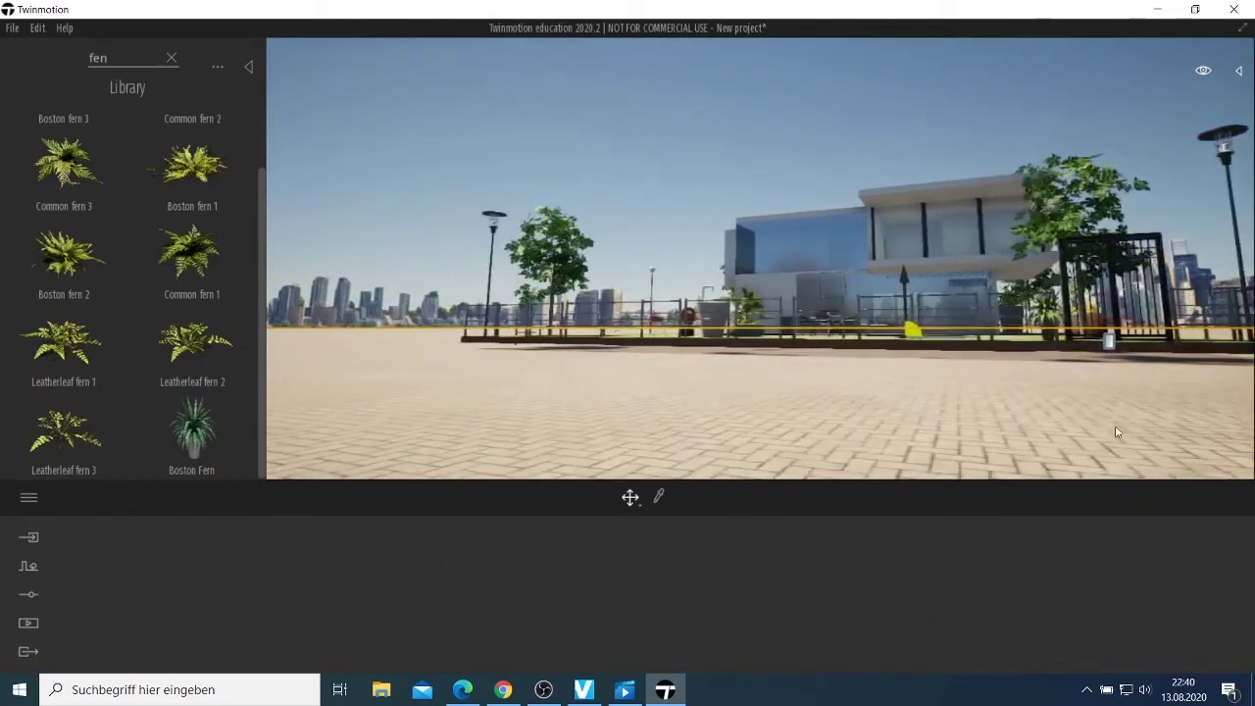
- Examine the whole property from a distance and from above, including the front fence, gate, pool and house
{"action": "scroll", "coordinate": [1094, 421], "scroll_direction": "down", "scroll_amount": 3}
{"action": "left_click_drag", "start_coordinate": [1094, 421], "coordinate": [1017, 347]}
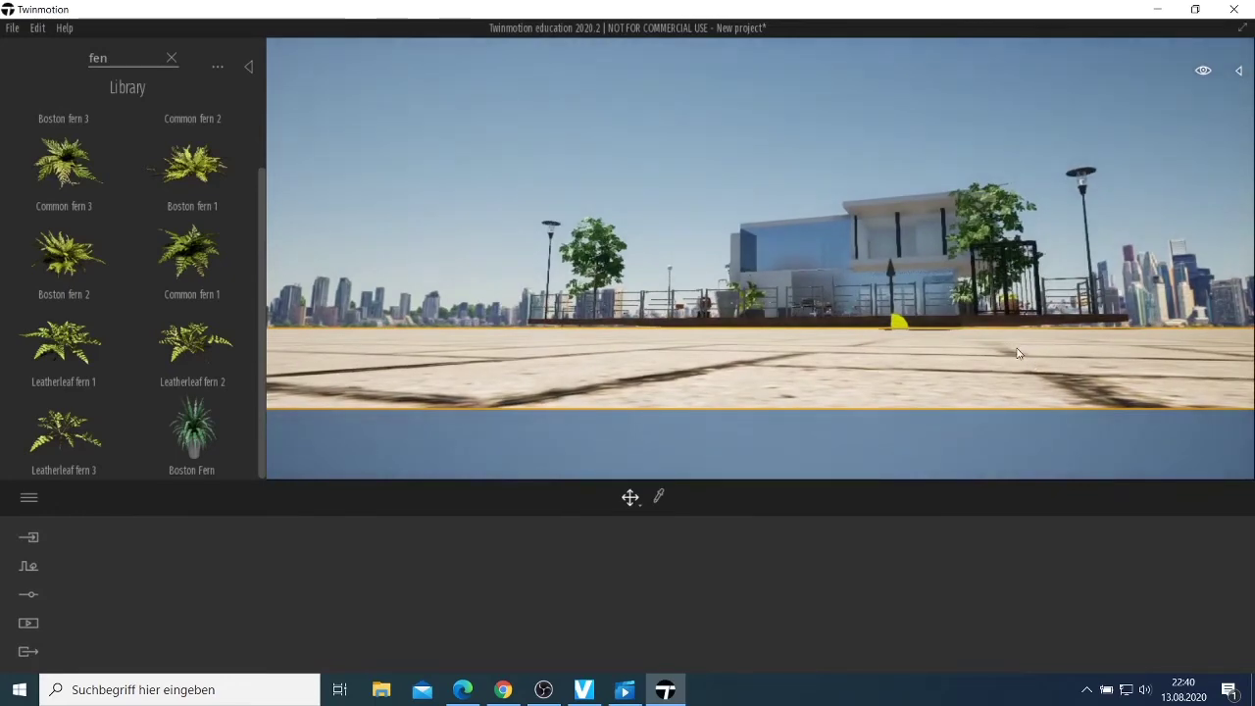
{"action": "key", "text": "q"}
{"action": "key", "text": "e"}
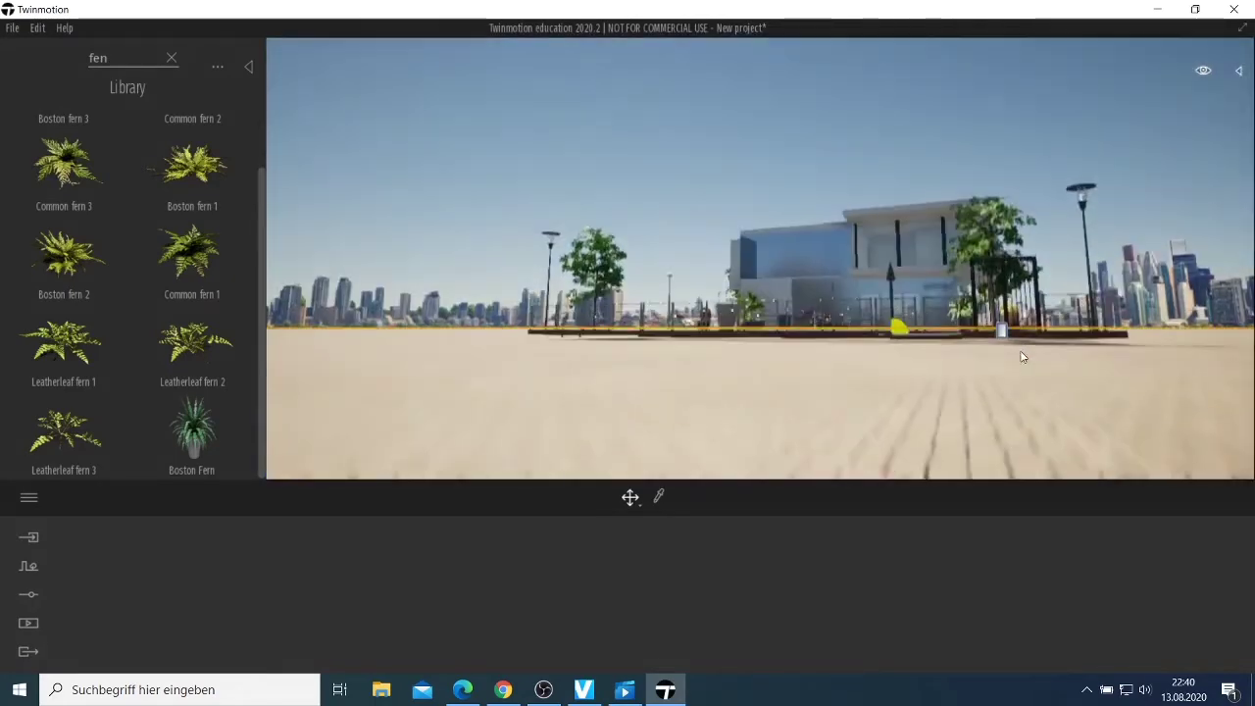
{"action": "key", "text": "e"}
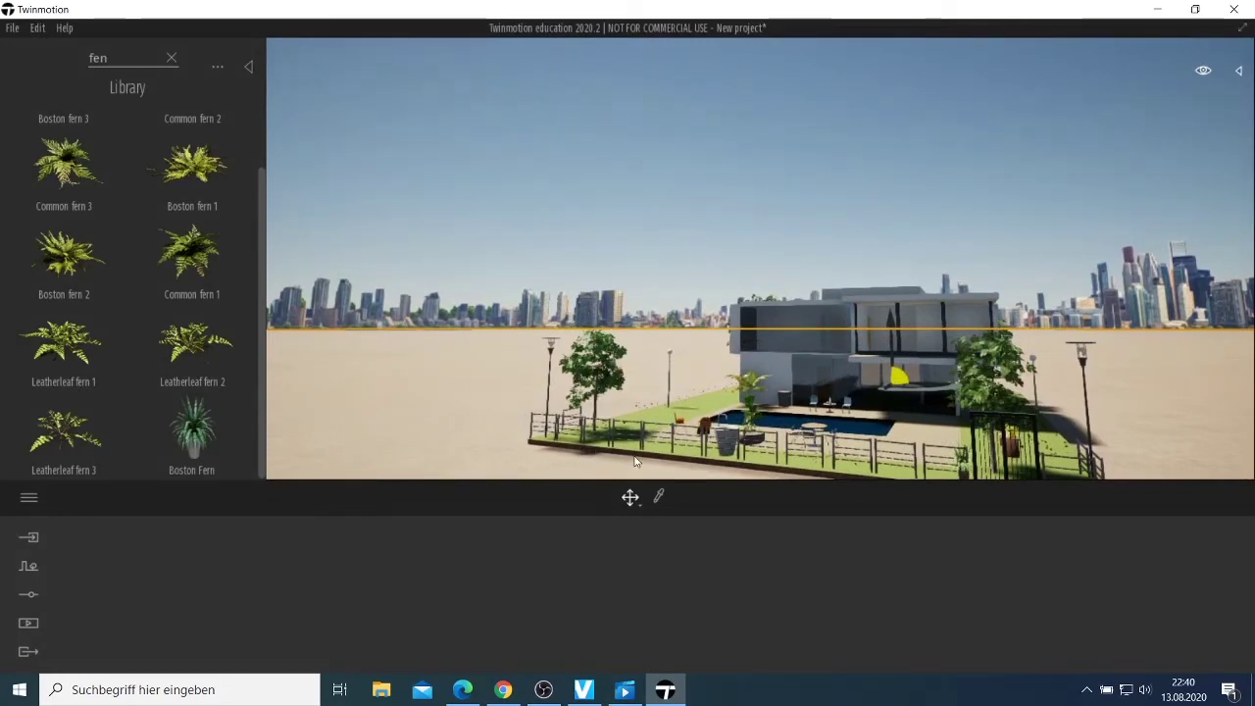
{"action": "left_click_drag", "start_coordinate": [635, 461], "coordinate": [883, 490]}
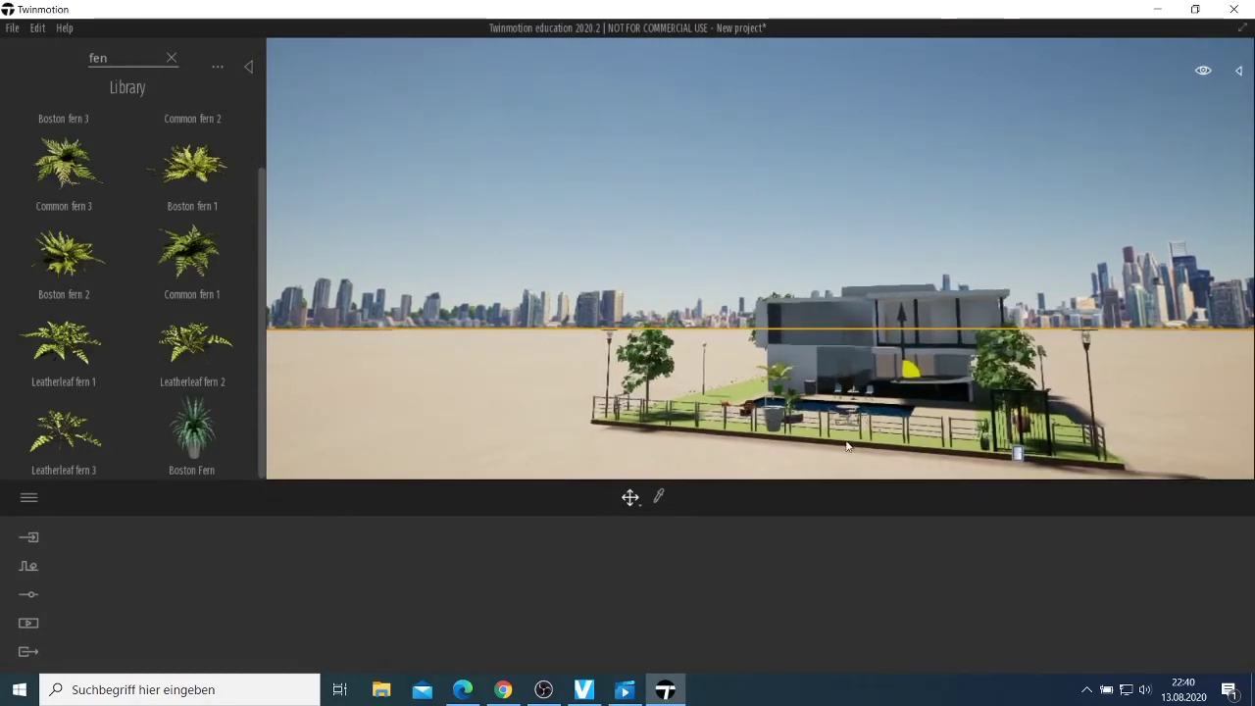
{"action": "right_click_drag", "start_coordinate": [827, 468], "coordinate": [973, 474]}
{"action": "key", "text": "a"}
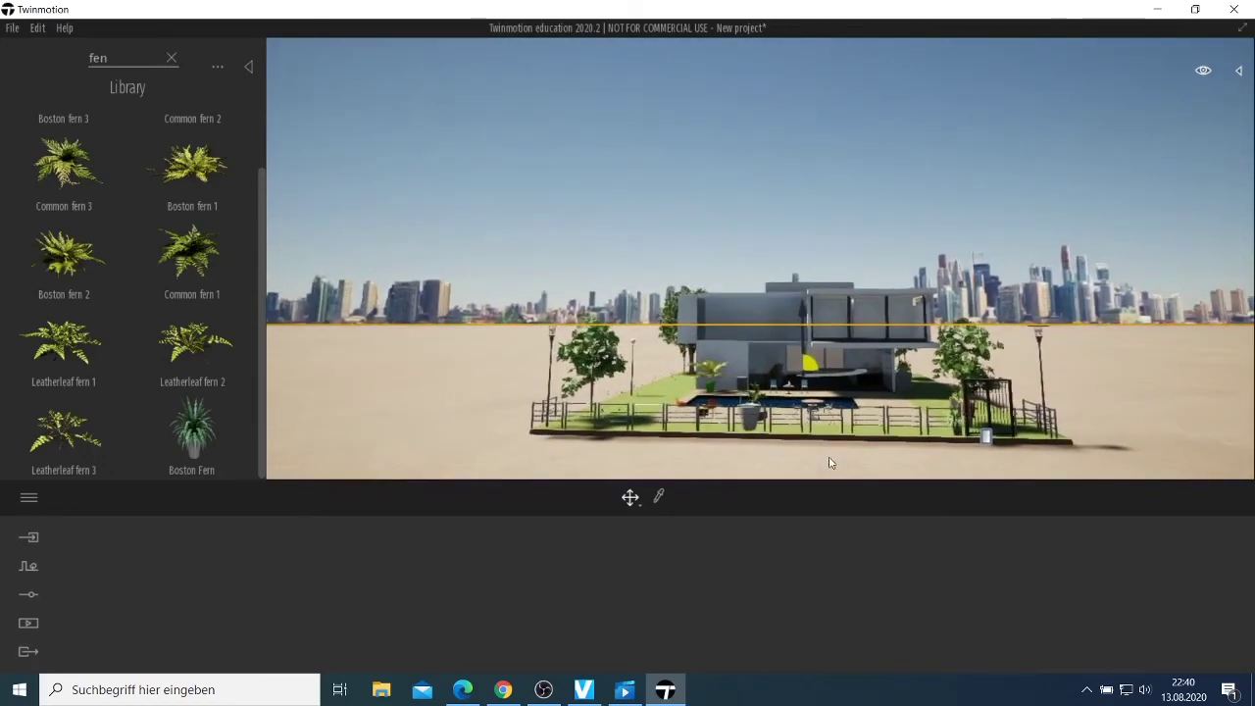
{"action": "scroll", "coordinate": [828, 463], "scroll_direction": "down", "scroll_amount": 2}
{"action": "scroll", "coordinate": [830, 460], "scroll_direction": "up", "scroll_amount": 4}
{"action": "scroll", "coordinate": [831, 461], "scroll_direction": "down", "scroll_amount": 1}
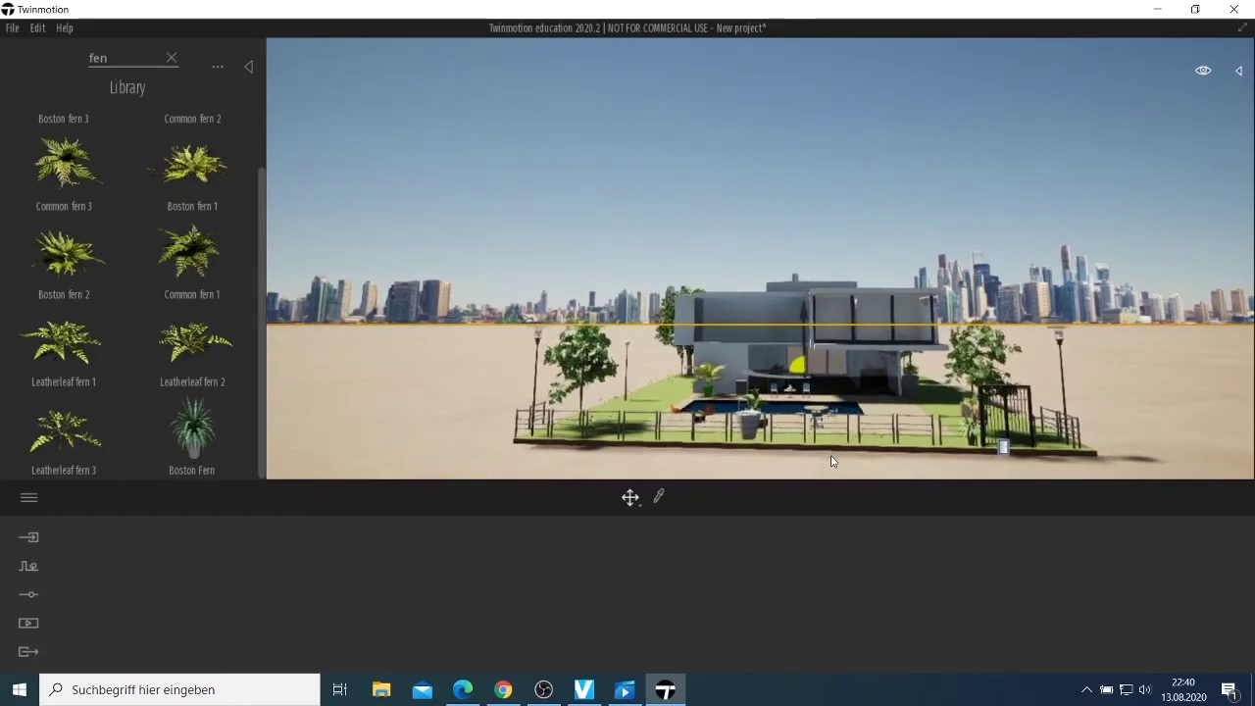
{"action": "scroll", "coordinate": [853, 464], "scroll_direction": "up", "scroll_amount": 2}
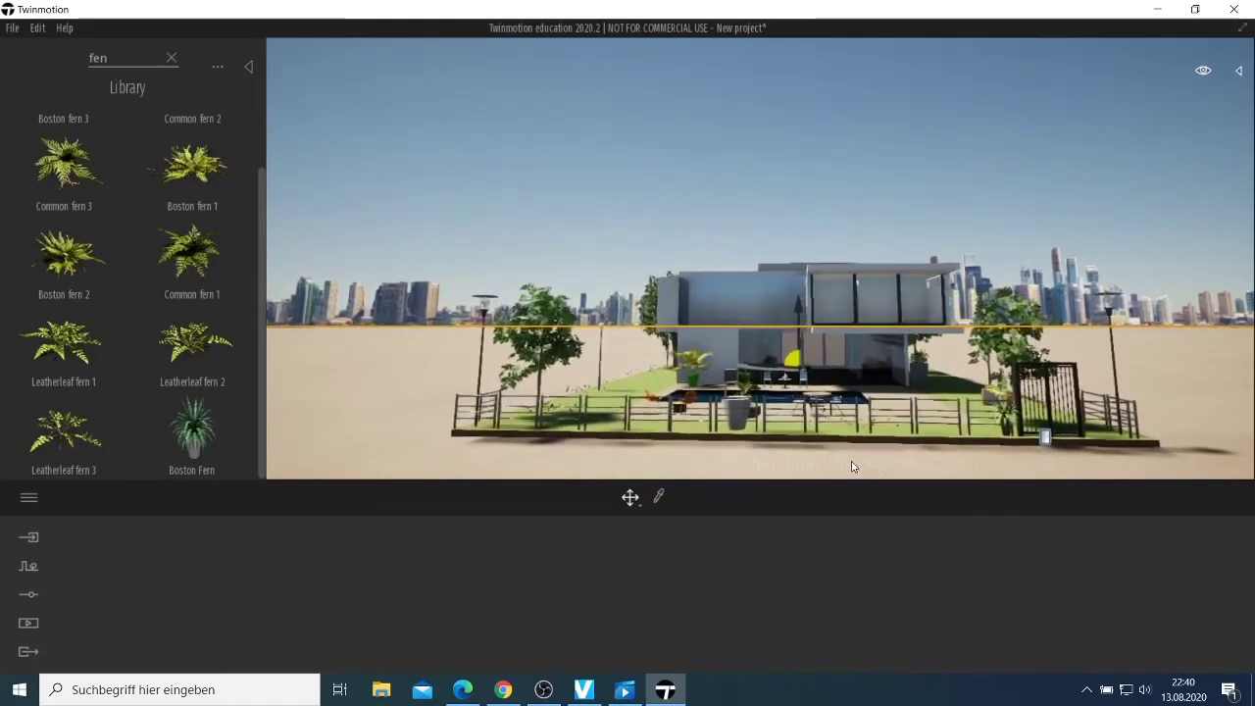
{"action": "scroll", "coordinate": [862, 470], "scroll_direction": "up", "scroll_amount": 3}
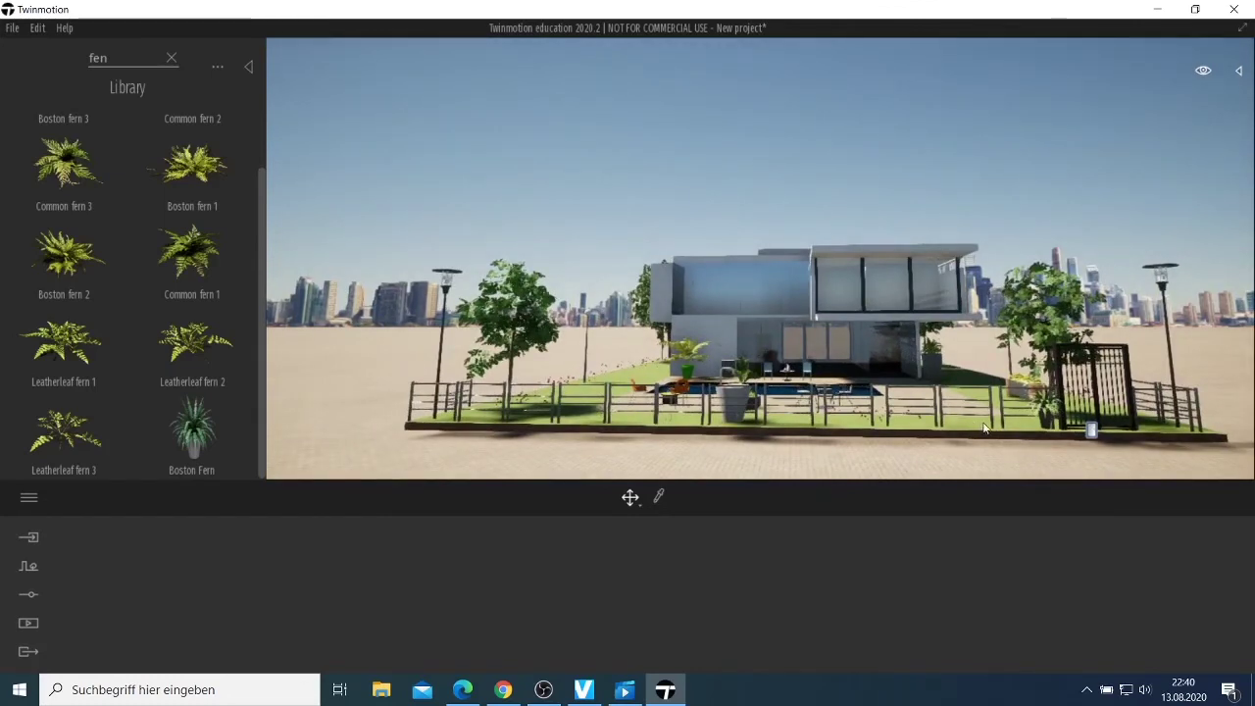
{"action": "scroll", "coordinate": [572, 425], "scroll_direction": "down", "scroll_amount": 2}
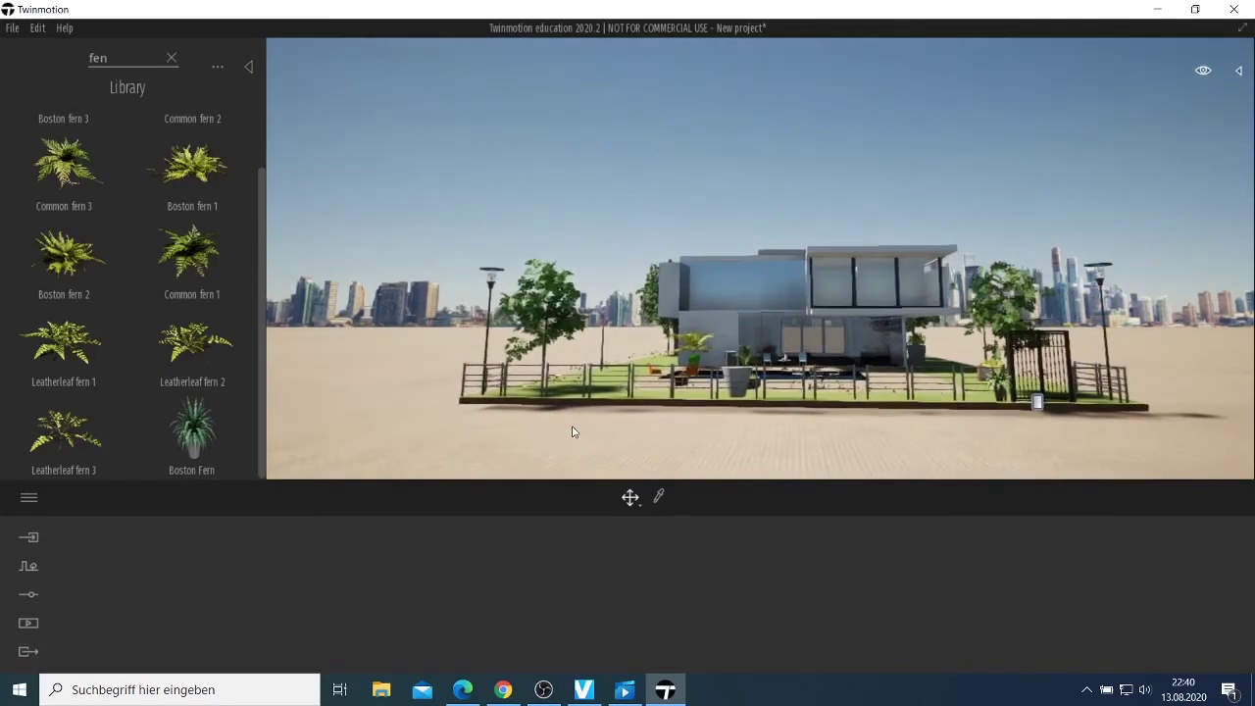
{"action": "scroll", "coordinate": [583, 429], "scroll_direction": "up", "scroll_amount": 3}
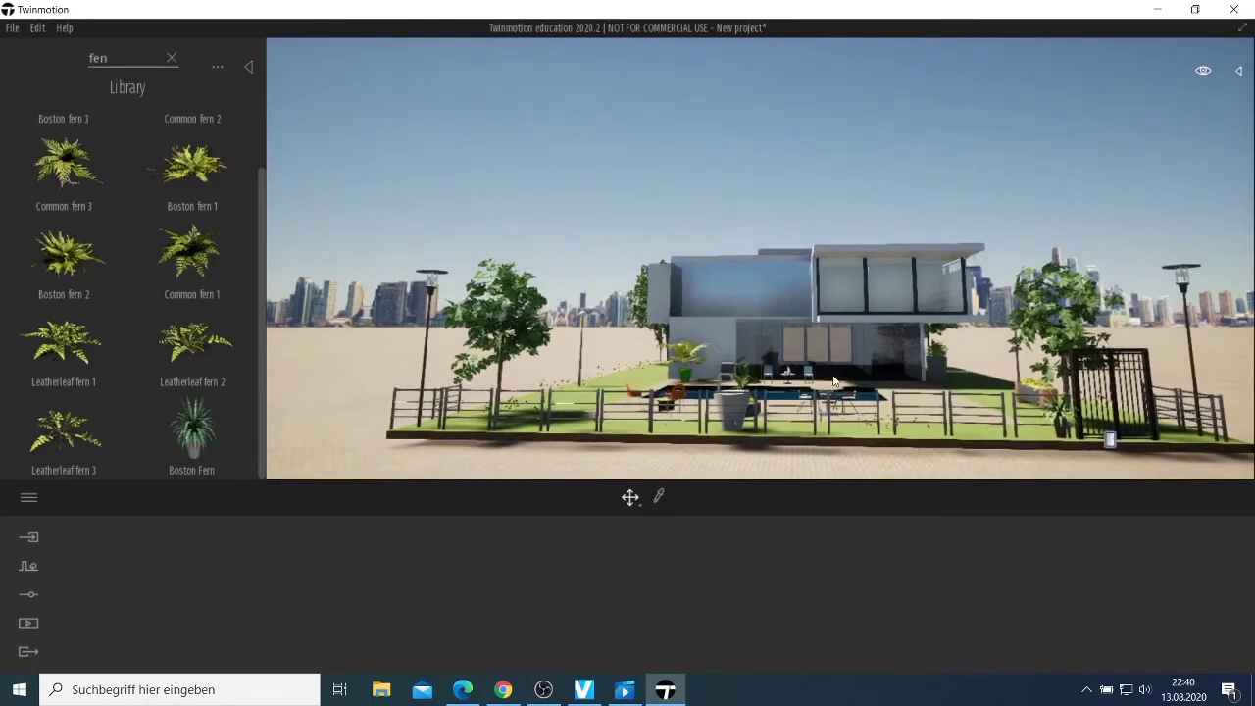
{"action": "scroll", "coordinate": [745, 416], "scroll_direction": "up", "scroll_amount": 5}
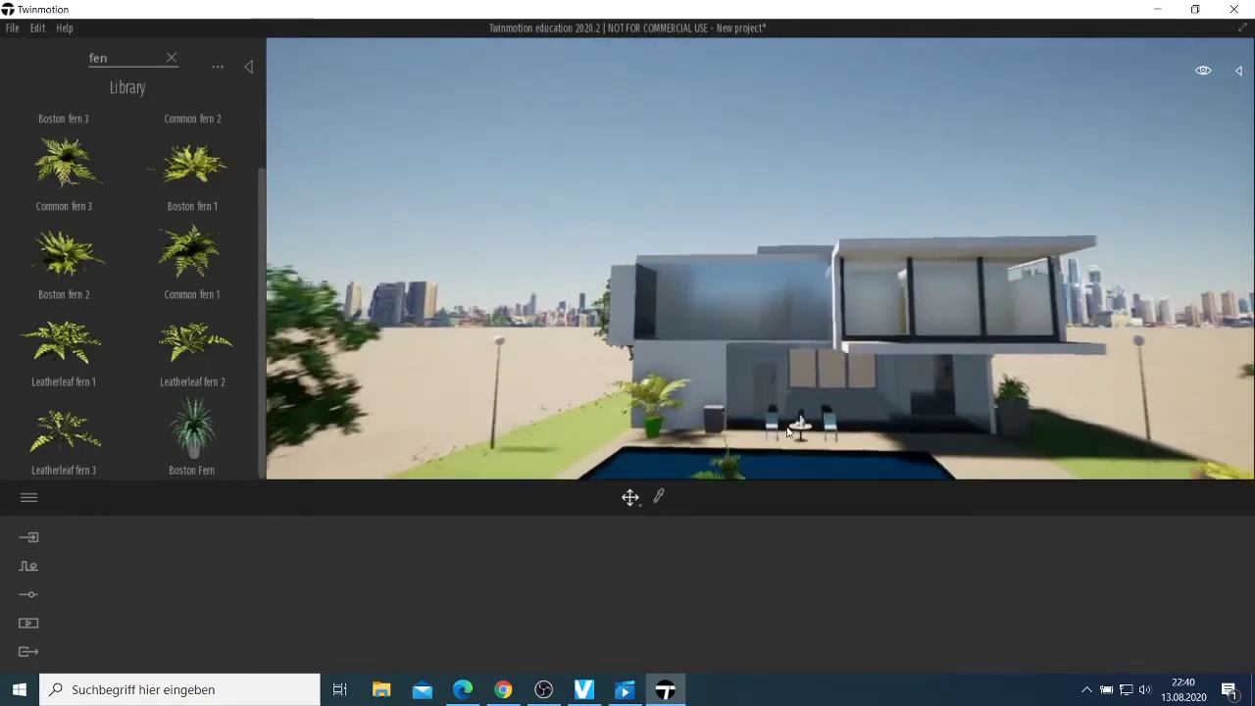
{"action": "scroll", "coordinate": [787, 431], "scroll_direction": "down", "scroll_amount": 5}
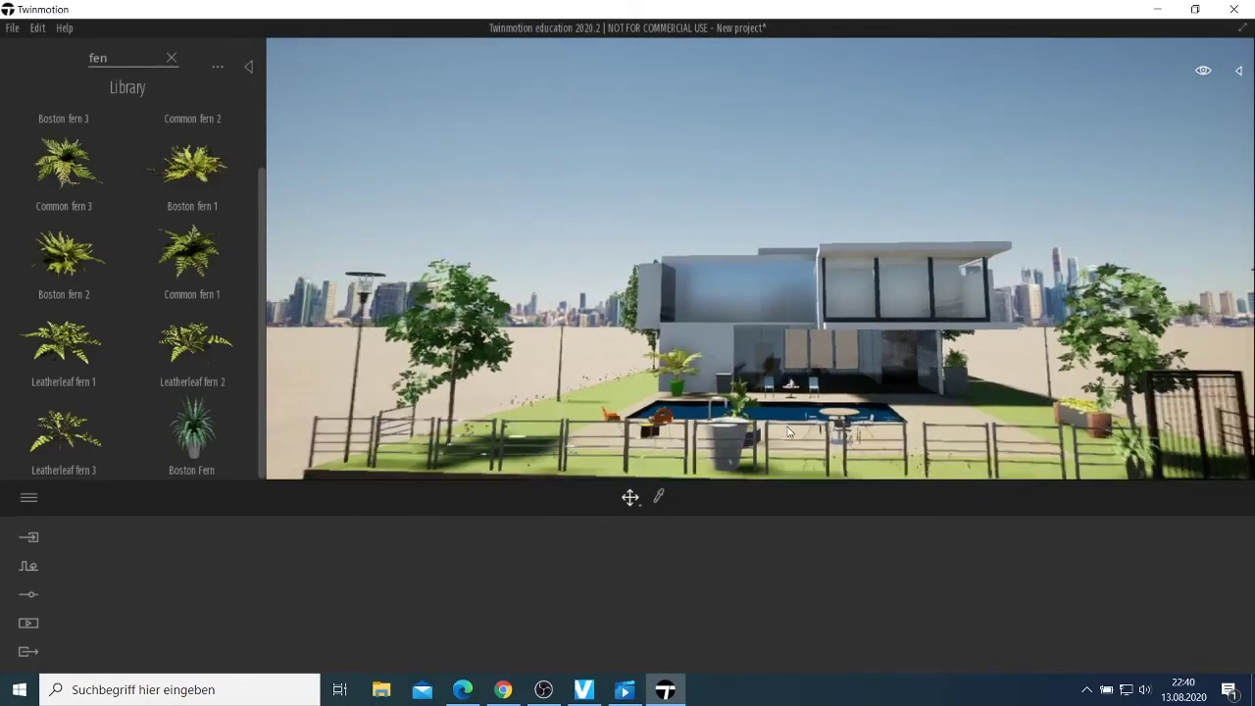